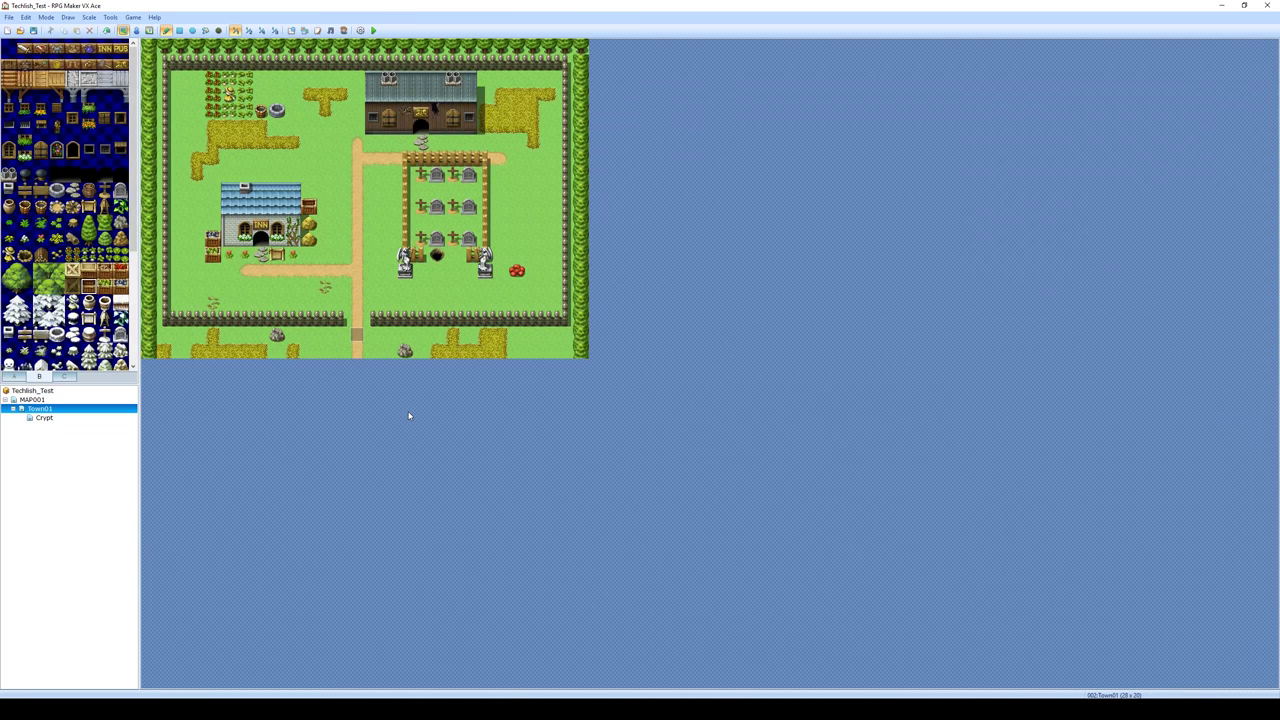
On the Crypt map, place the Large Crystal in the crypt room, one tile lower than first tried.
{"action": "left_click", "coordinate": [42, 418]}
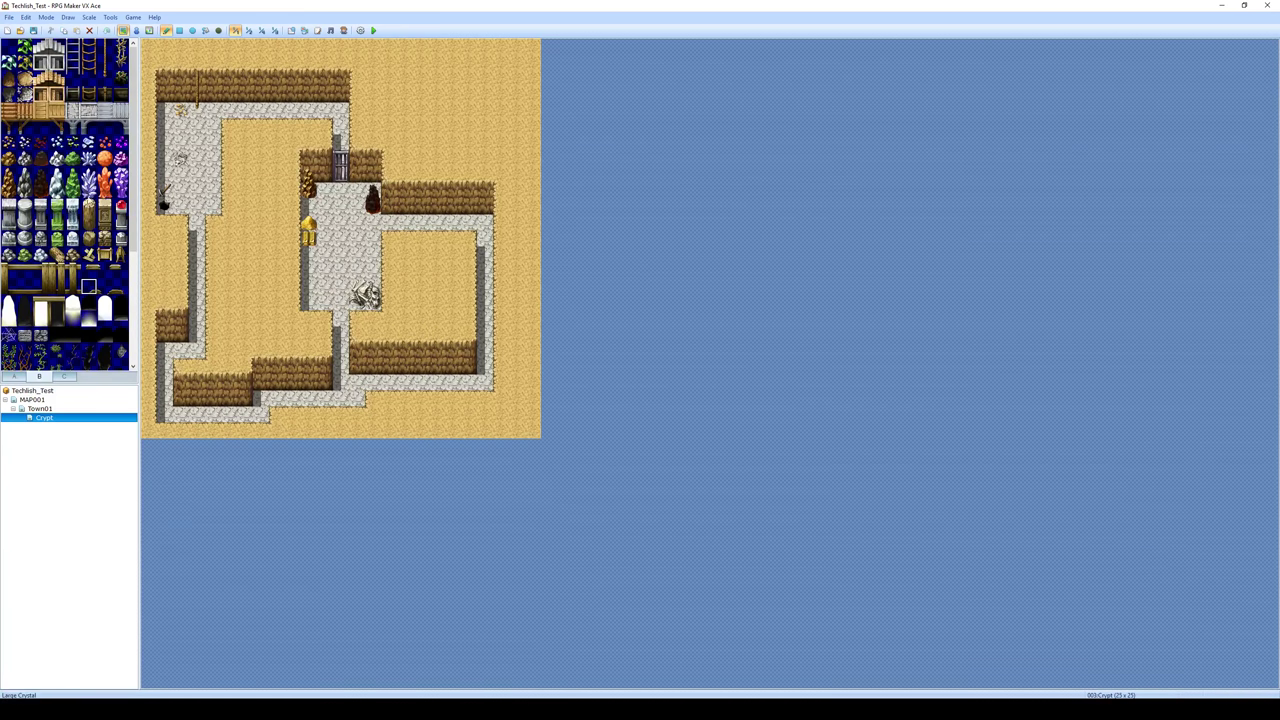
{"action": "left_click", "coordinate": [89, 189]}
{"action": "left_click", "coordinate": [372, 182]}
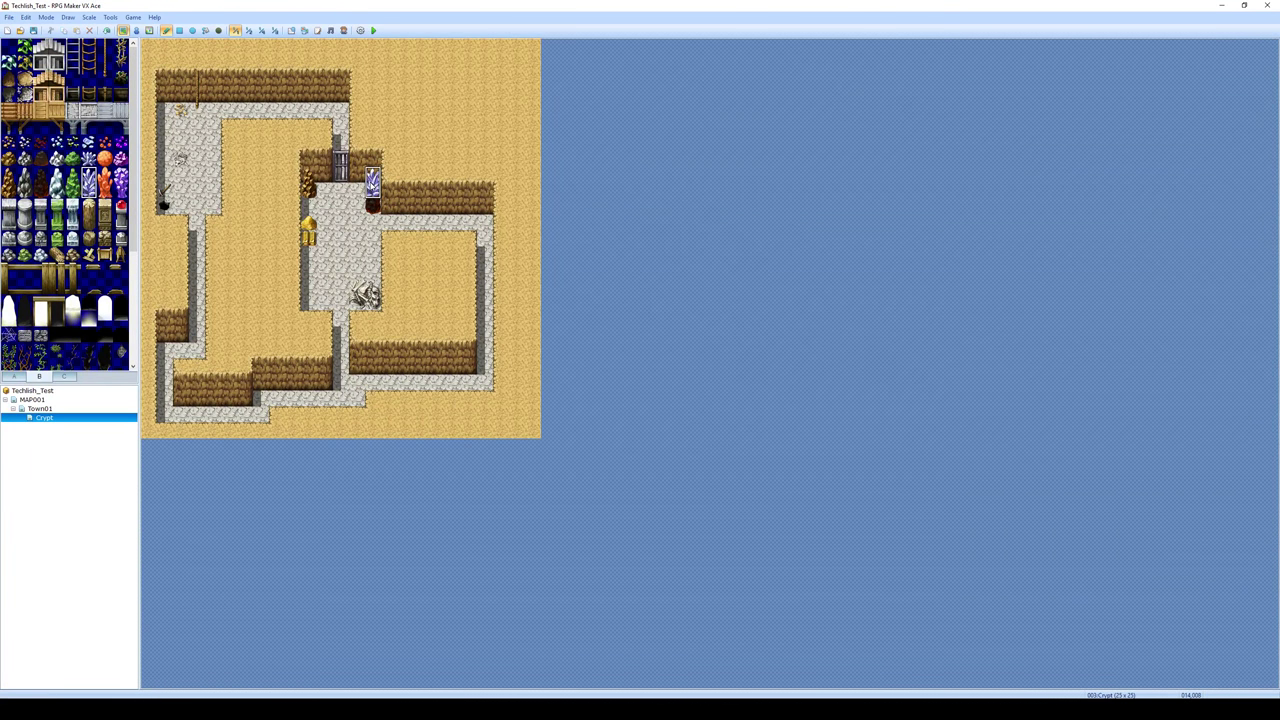
{"action": "key", "text": "ctrl+z"}
{"action": "left_click", "coordinate": [372, 204]}
Stamp the two-tile red coffin from the third tile set onto the crypt floor.
{"action": "scroll", "coordinate": [89, 250], "scroll_direction": "down", "scroll_amount": 4}
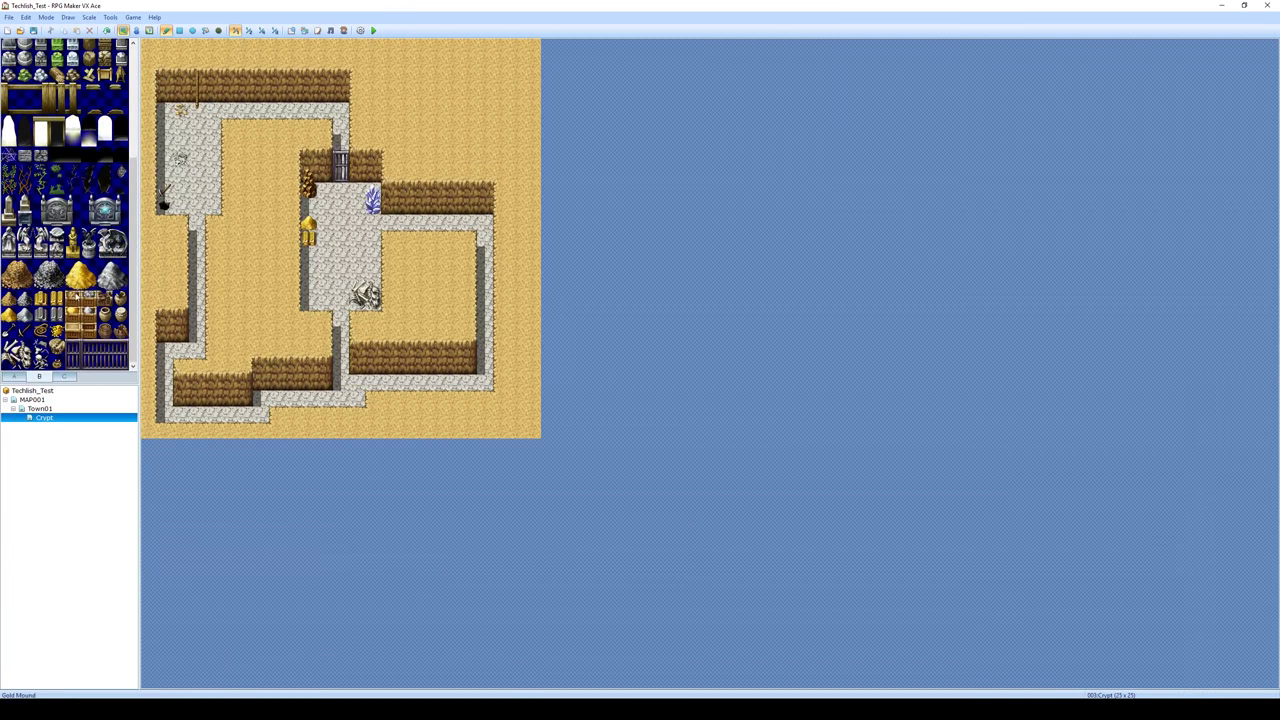
{"action": "left_click", "coordinate": [62, 377]}
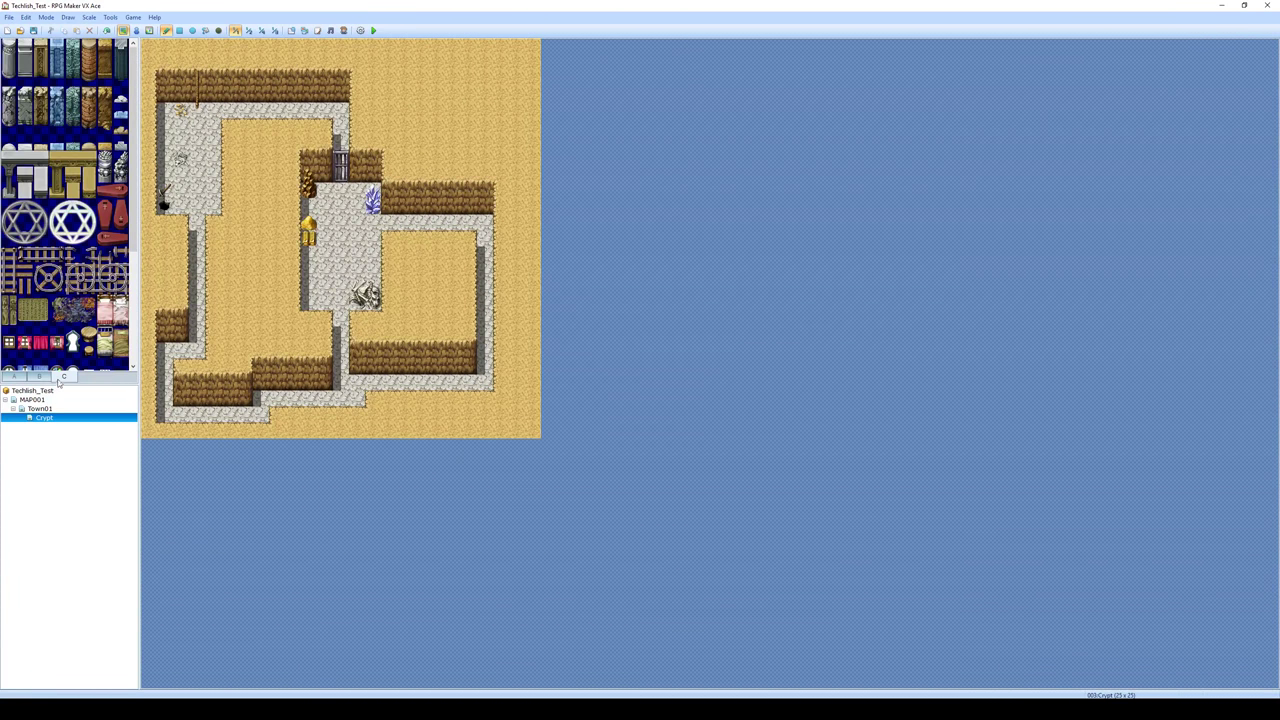
{"action": "left_click_drag", "start_coordinate": [104, 190], "coordinate": [120, 190]}
{"action": "left_click", "coordinate": [313, 302]}
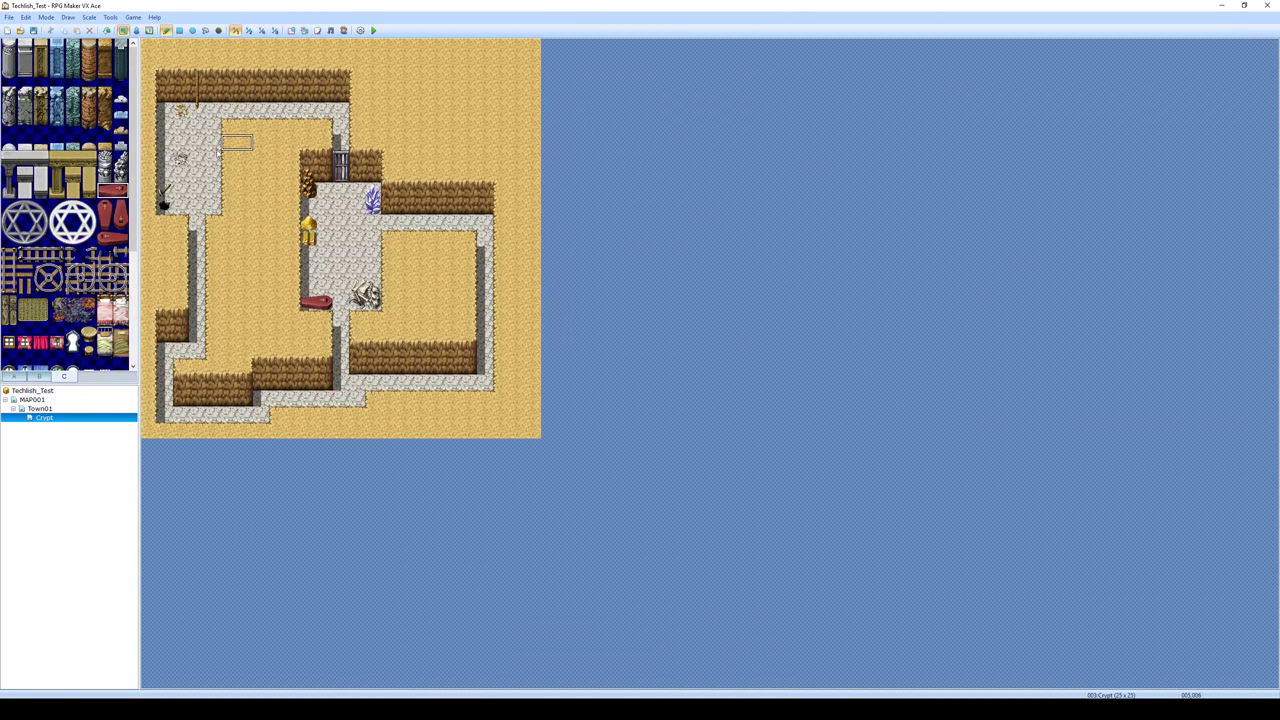
Paint the full Mural tile onto the lower crypt wall.
{"action": "left_click", "coordinate": [76, 304]}
{"action": "left_click_drag", "start_coordinate": [66, 310], "coordinate": [90, 310]}
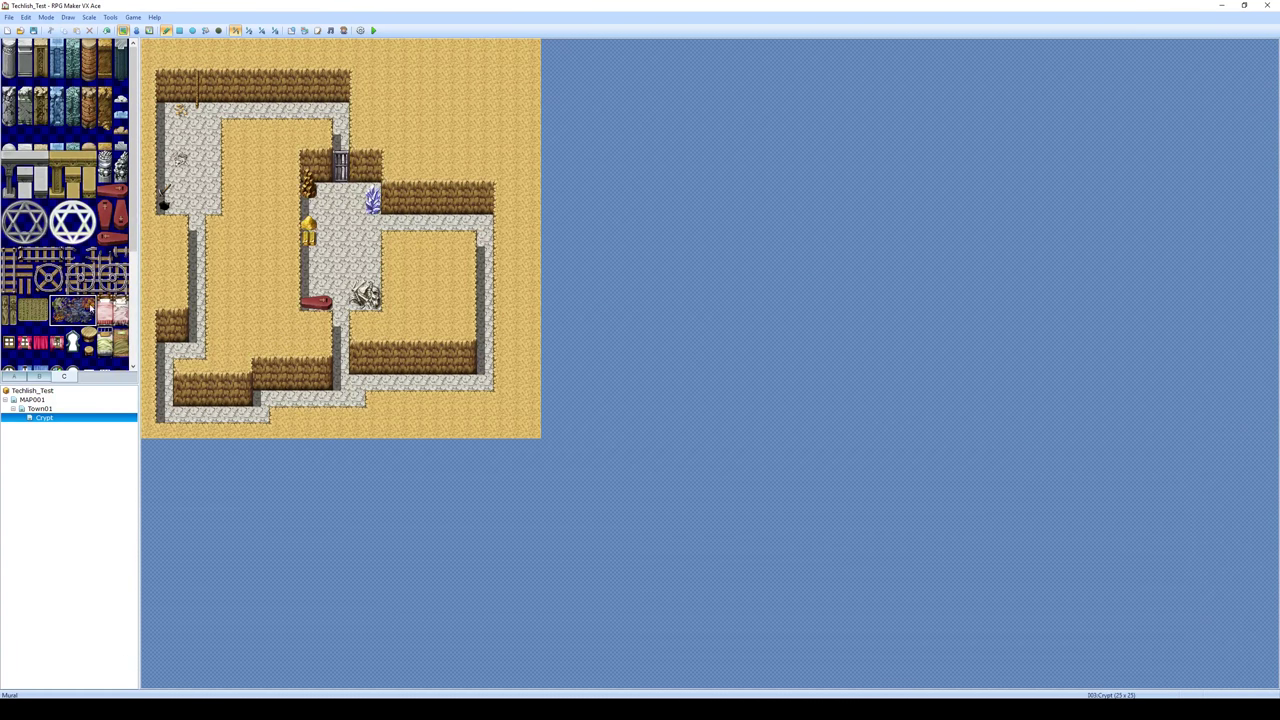
{"action": "left_click", "coordinate": [407, 357]}
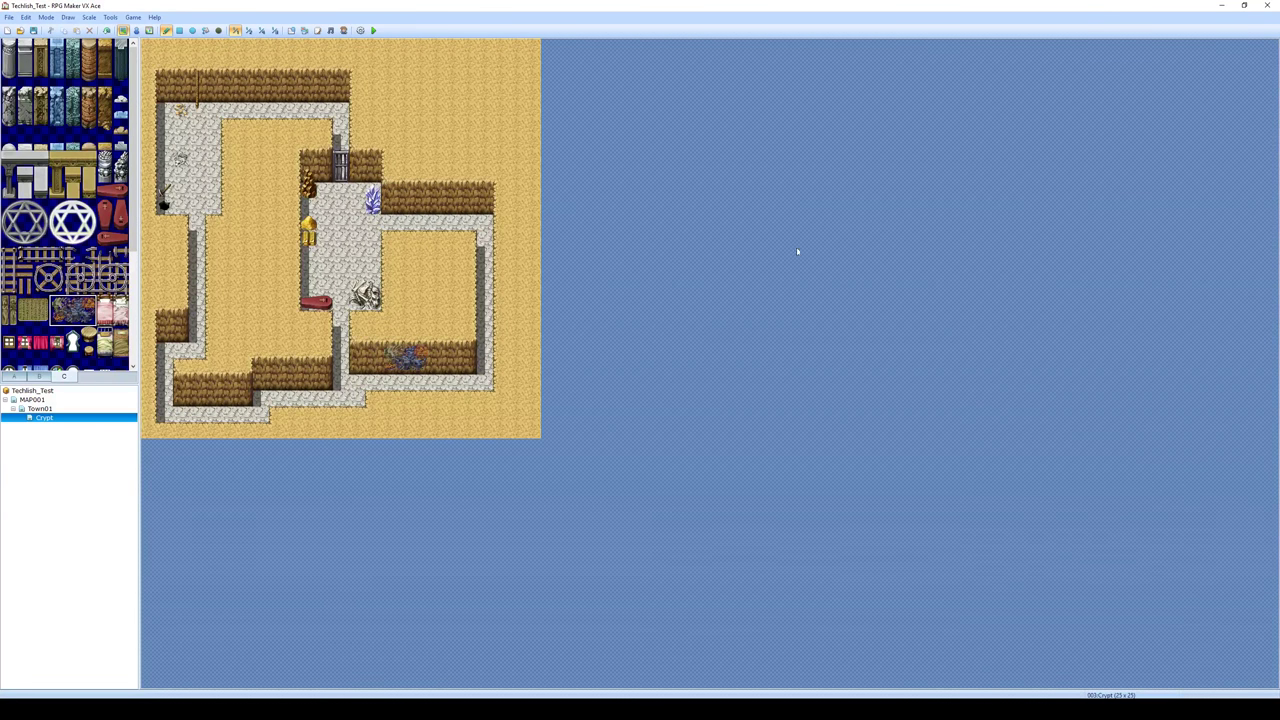
{"action": "left_click", "coordinate": [41, 377]}
Return to the Town01 map after briefly revisiting the Crypt map's floor tiles.
{"action": "left_click", "coordinate": [38, 409]}
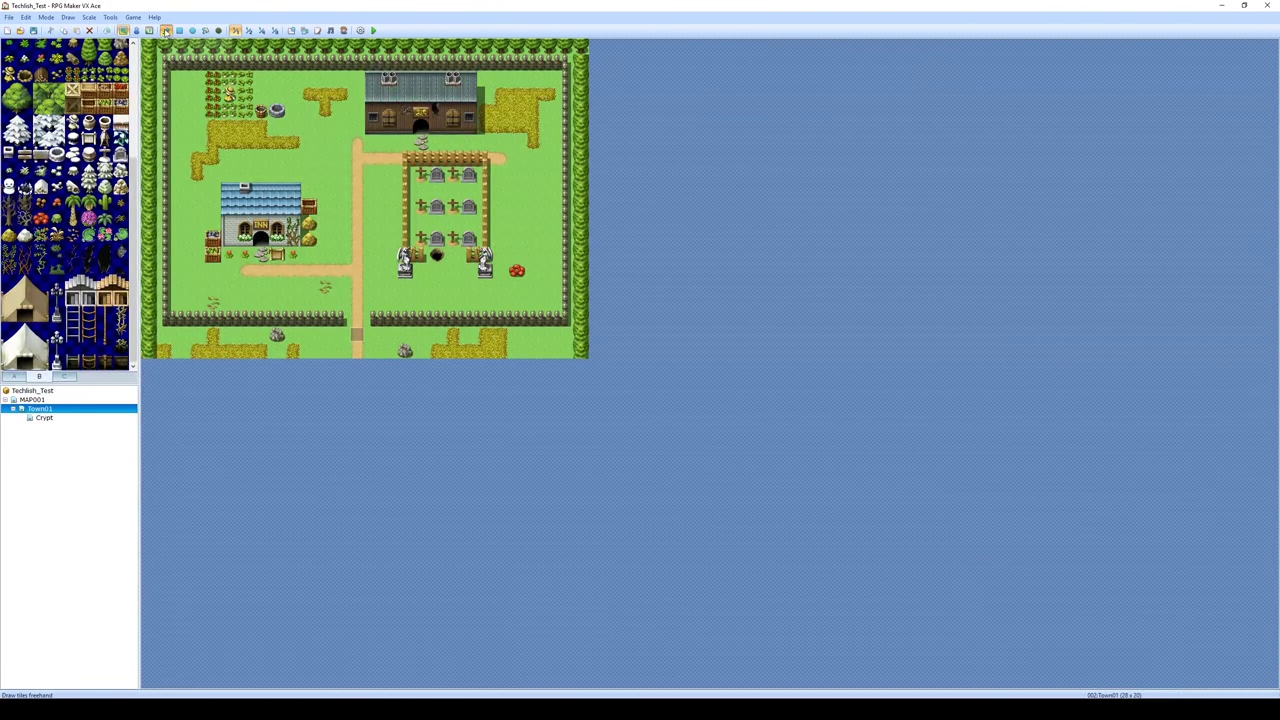
{"action": "left_click", "coordinate": [24, 204]}
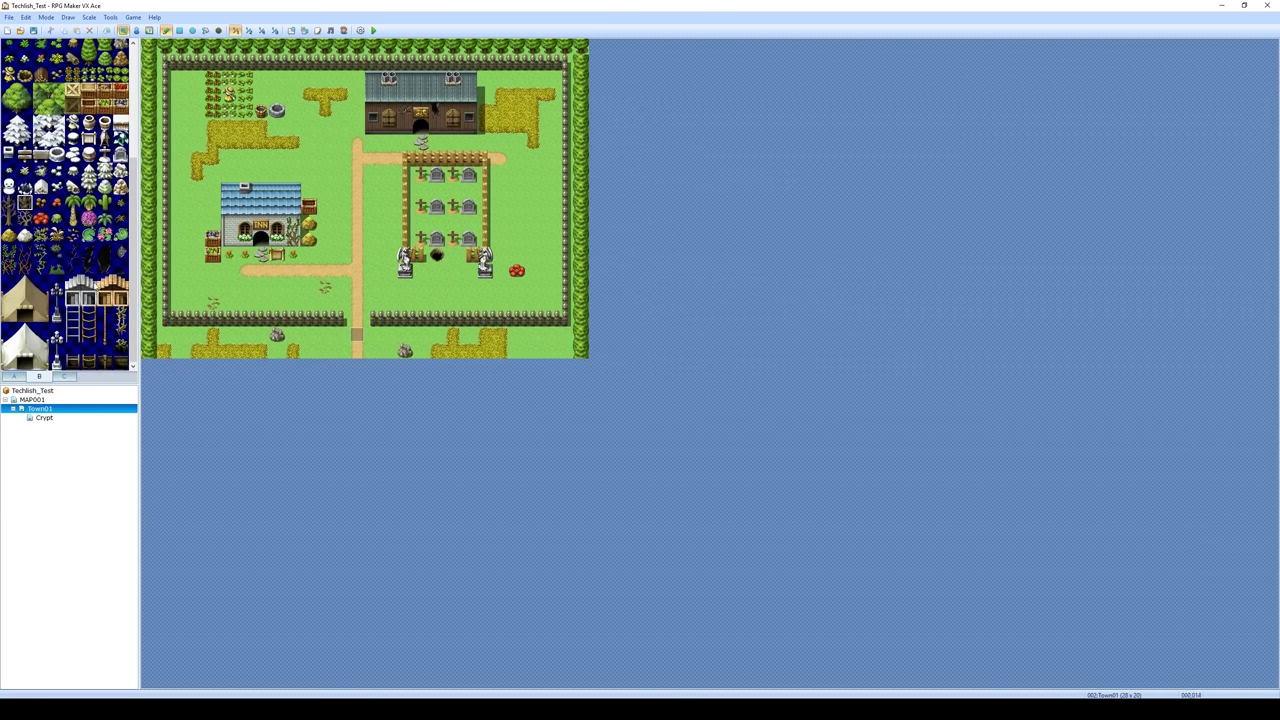
{"action": "left_click", "coordinate": [44, 417]}
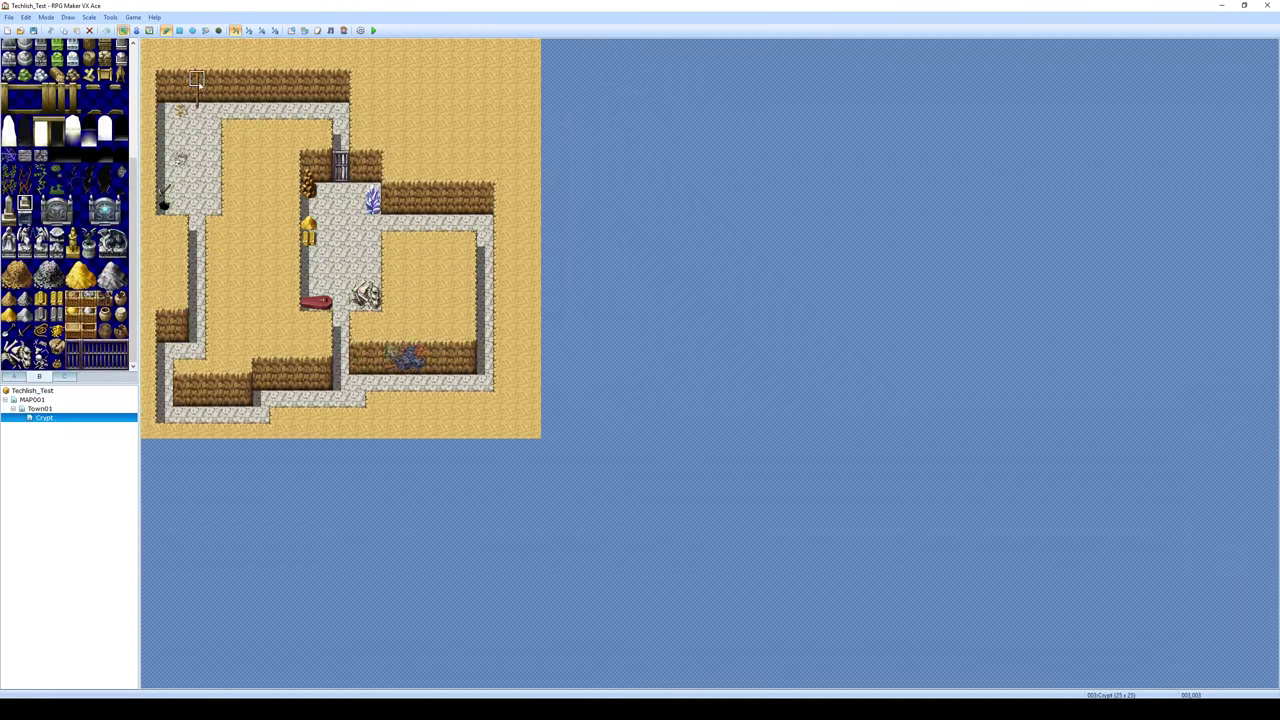
{"action": "left_click", "coordinate": [14, 376]}
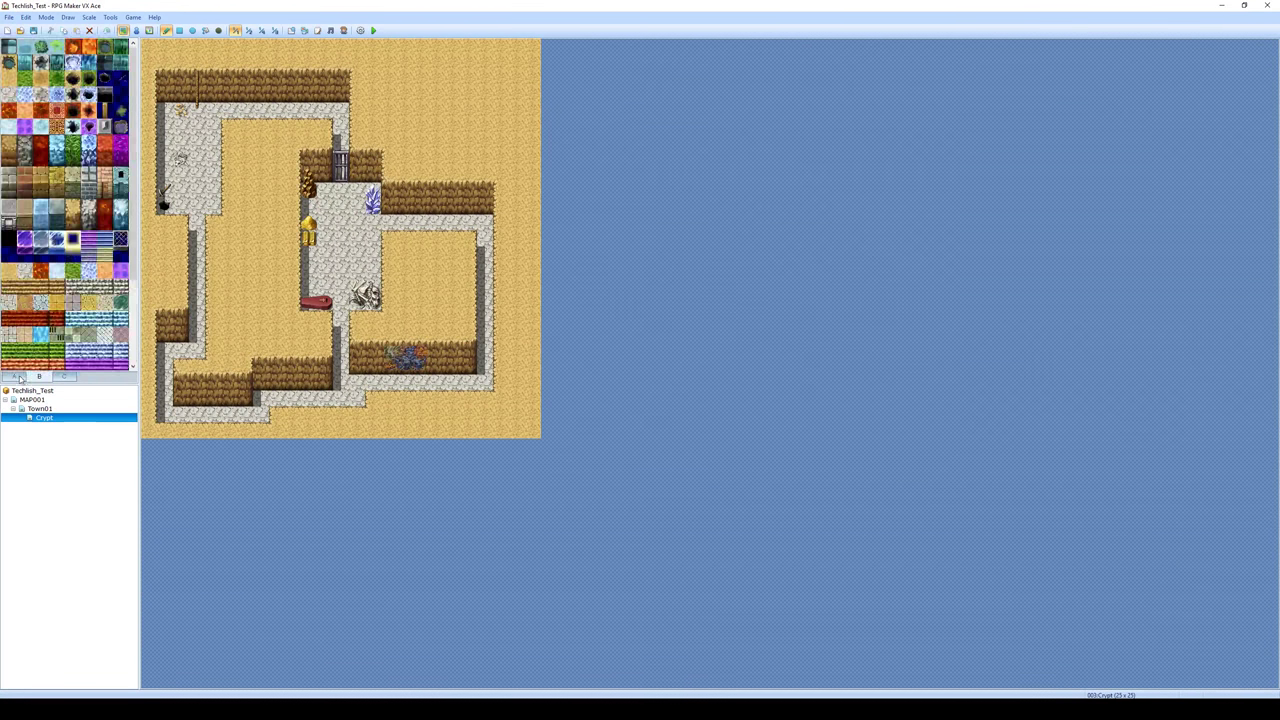
{"action": "left_click", "coordinate": [39, 408]}
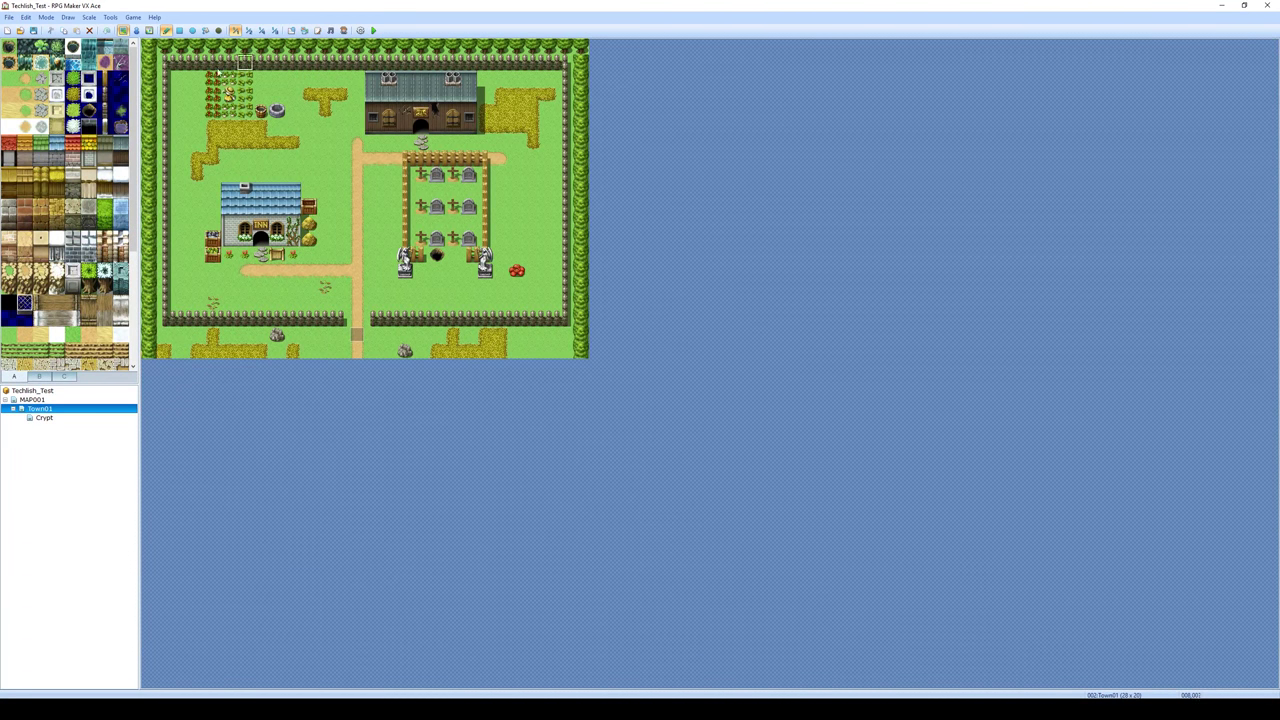
In event mode, create a new event on the graveyard hole tile.
{"action": "left_click", "coordinate": [136, 31]}
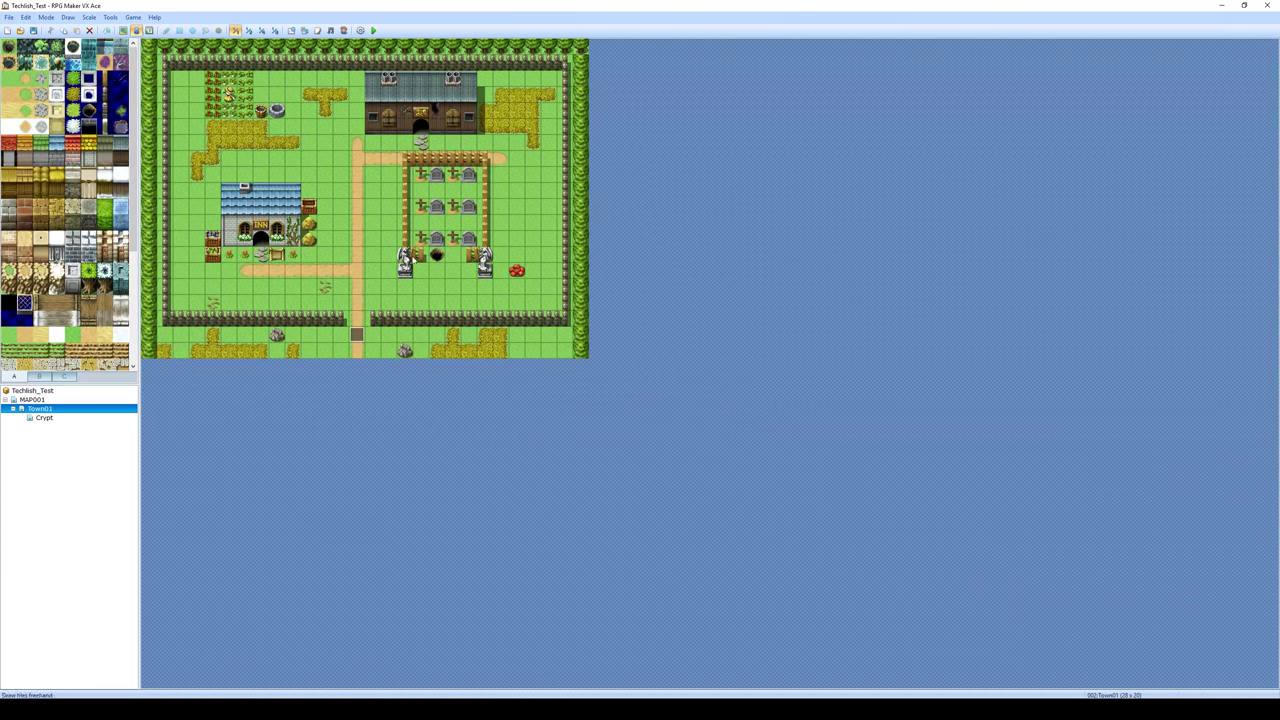
{"action": "right_click", "coordinate": [437, 256]}
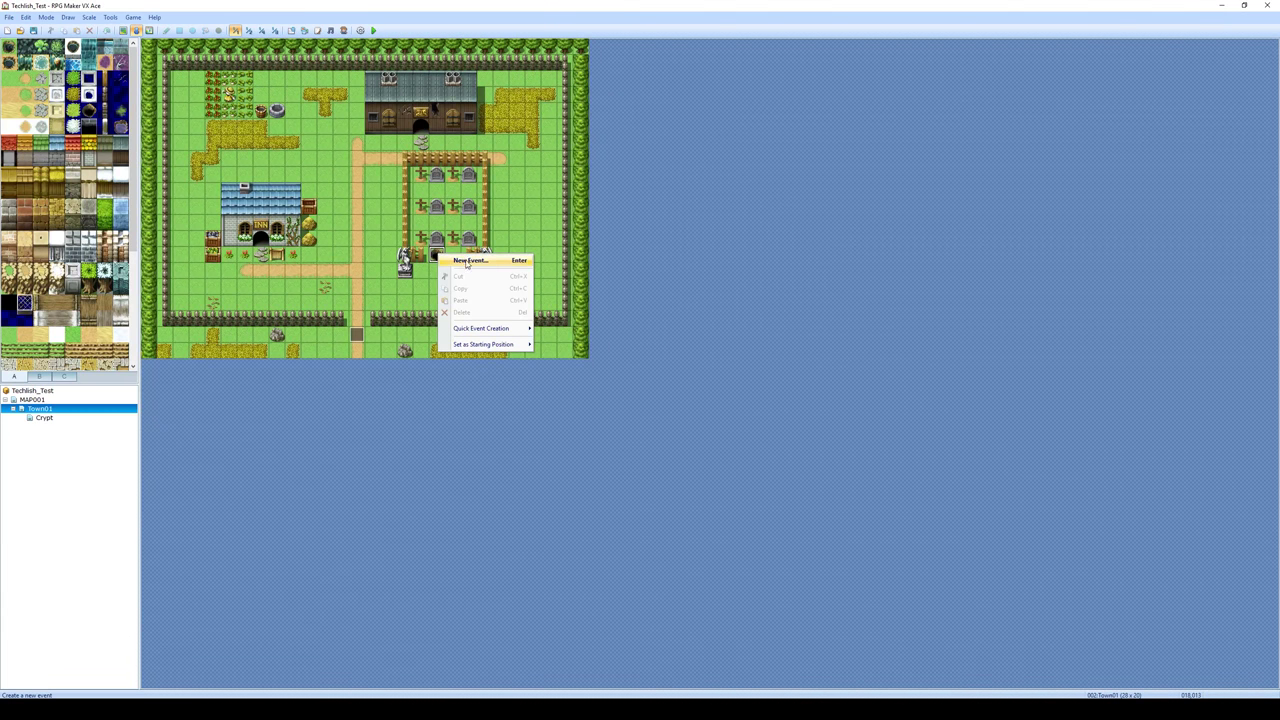
{"action": "left_click", "coordinate": [466, 260]}
{"action": "left_click_drag", "start_coordinate": [518, 184], "coordinate": [598, 157]}
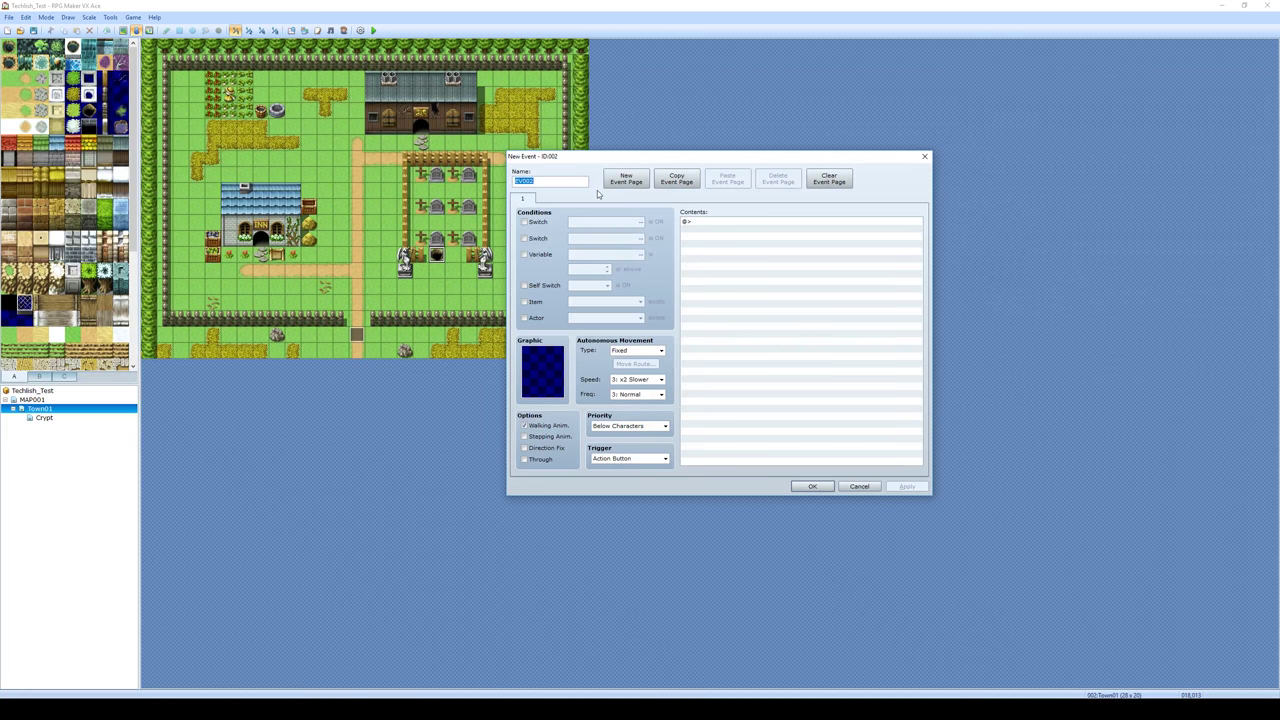
Name the event 'Hole to Crypt' and set its priority to Same as Characters.
{"action": "type", "text": "Hole to Crypt"}
{"action": "left_click", "coordinate": [664, 426]}
{"action": "left_click", "coordinate": [625, 441]}
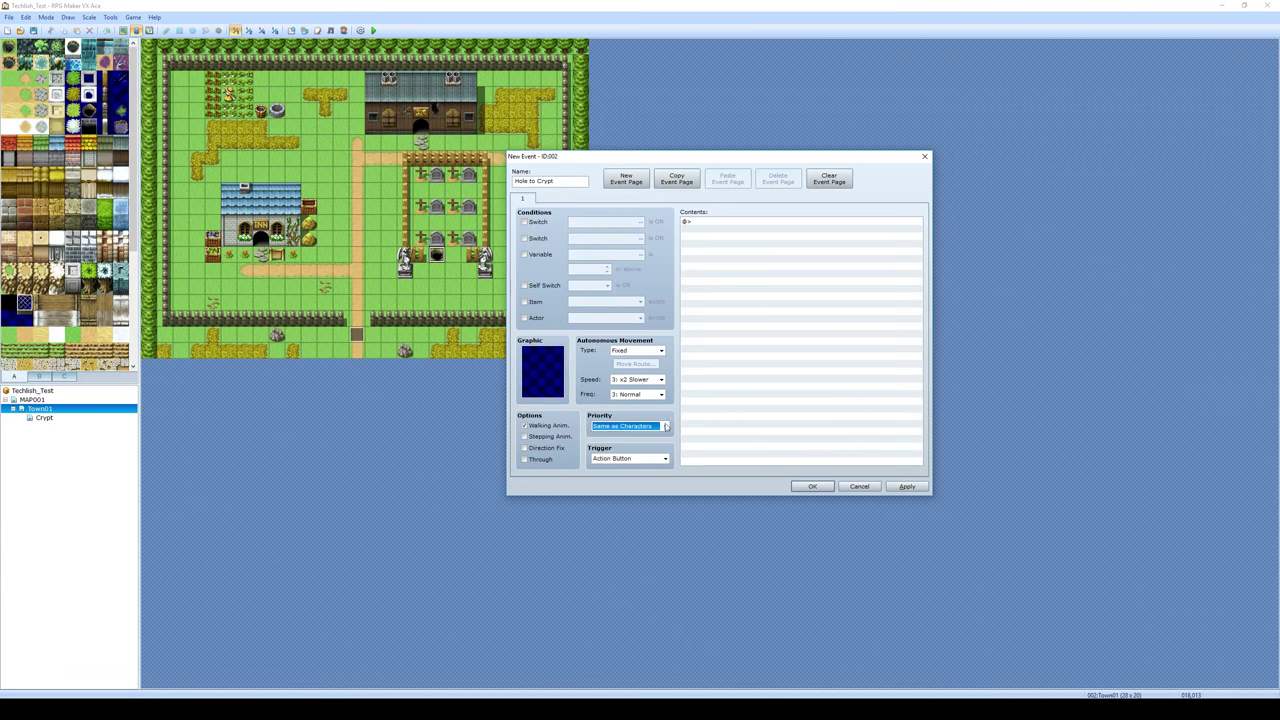
Insert a Show Text command reading 'Descend into the crypt?' as the first event command.
{"action": "right_click", "coordinate": [718, 221]}
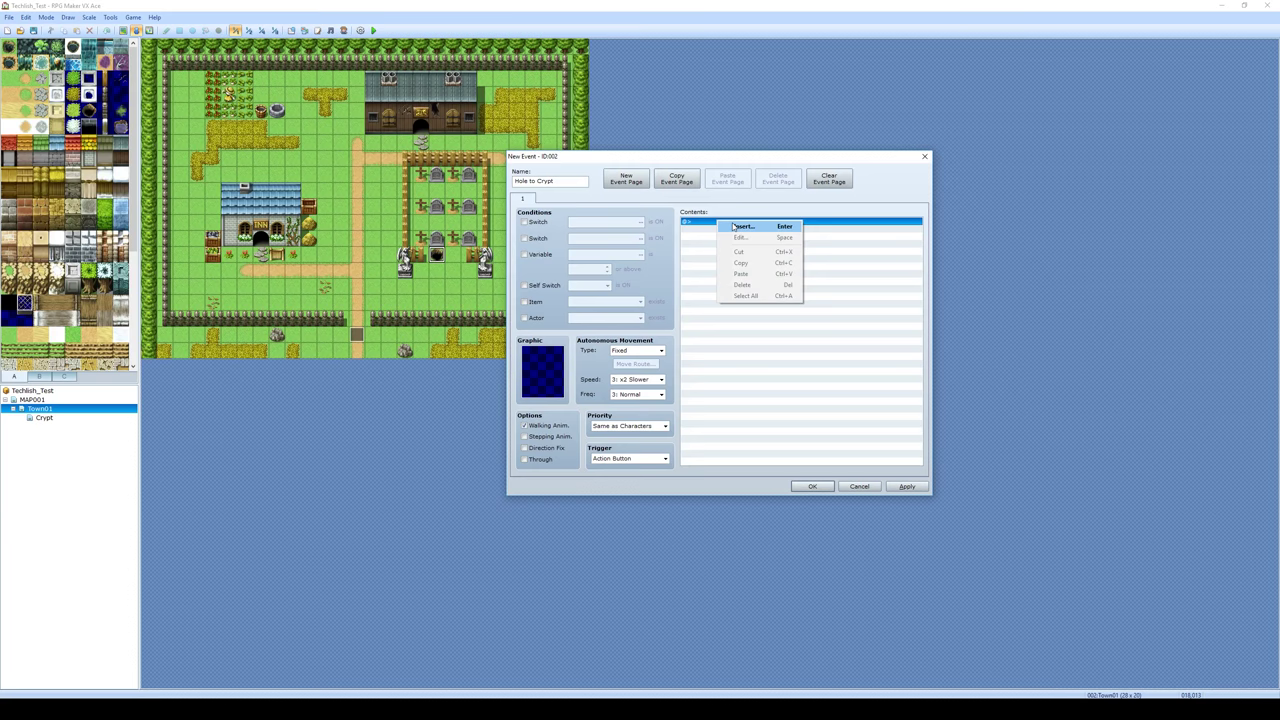
{"action": "left_click", "coordinate": [740, 226]}
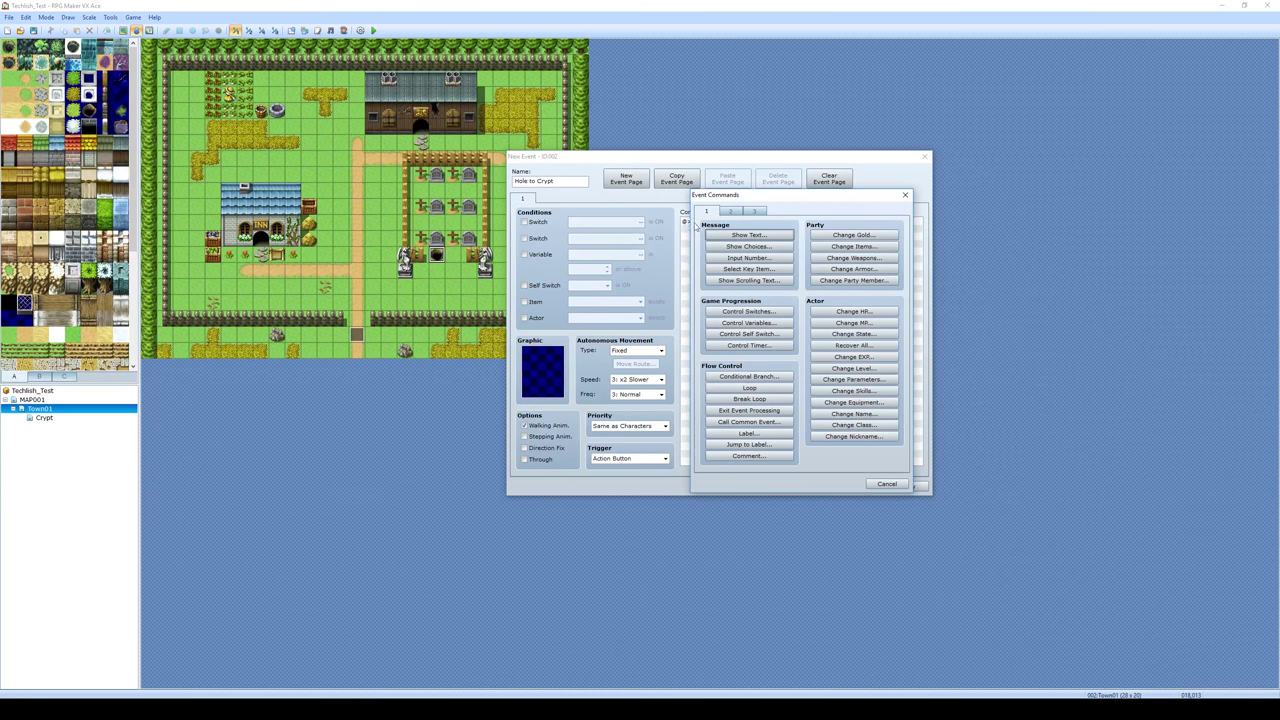
{"action": "left_click", "coordinate": [749, 234]}
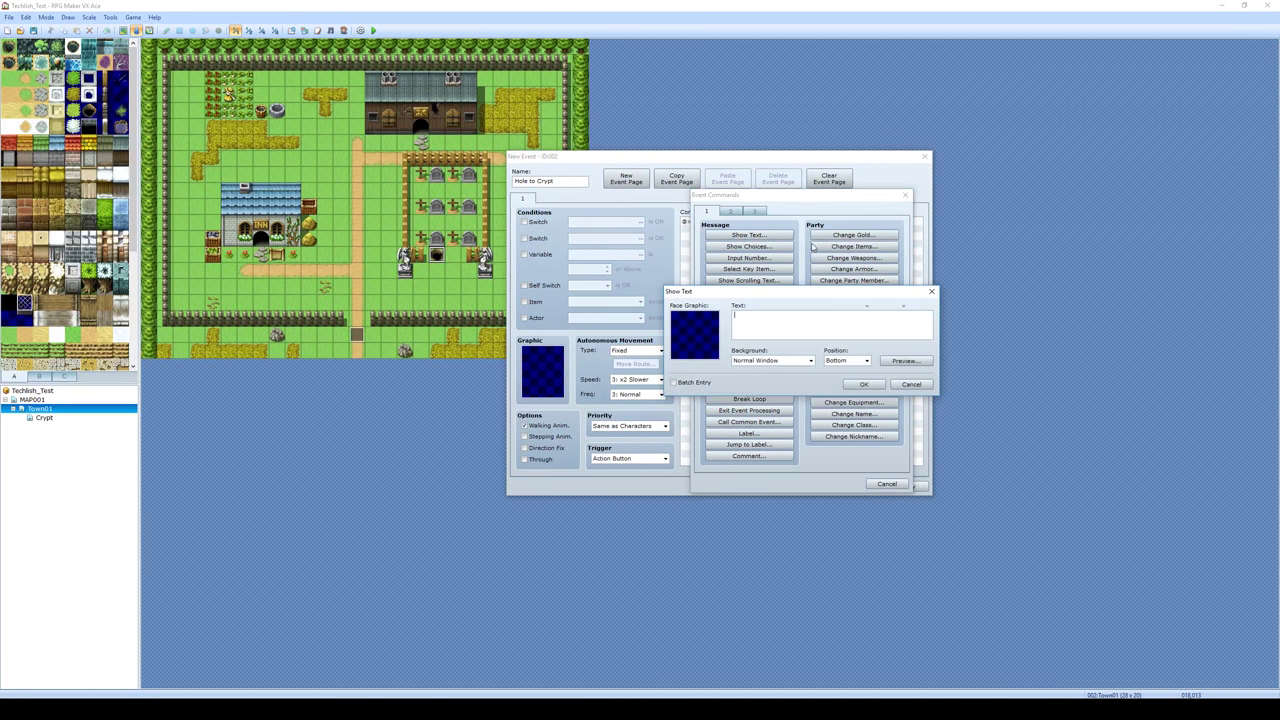
{"action": "type", "text": "Descend into the crypt?"}
{"action": "left_click", "coordinate": [862, 384]}
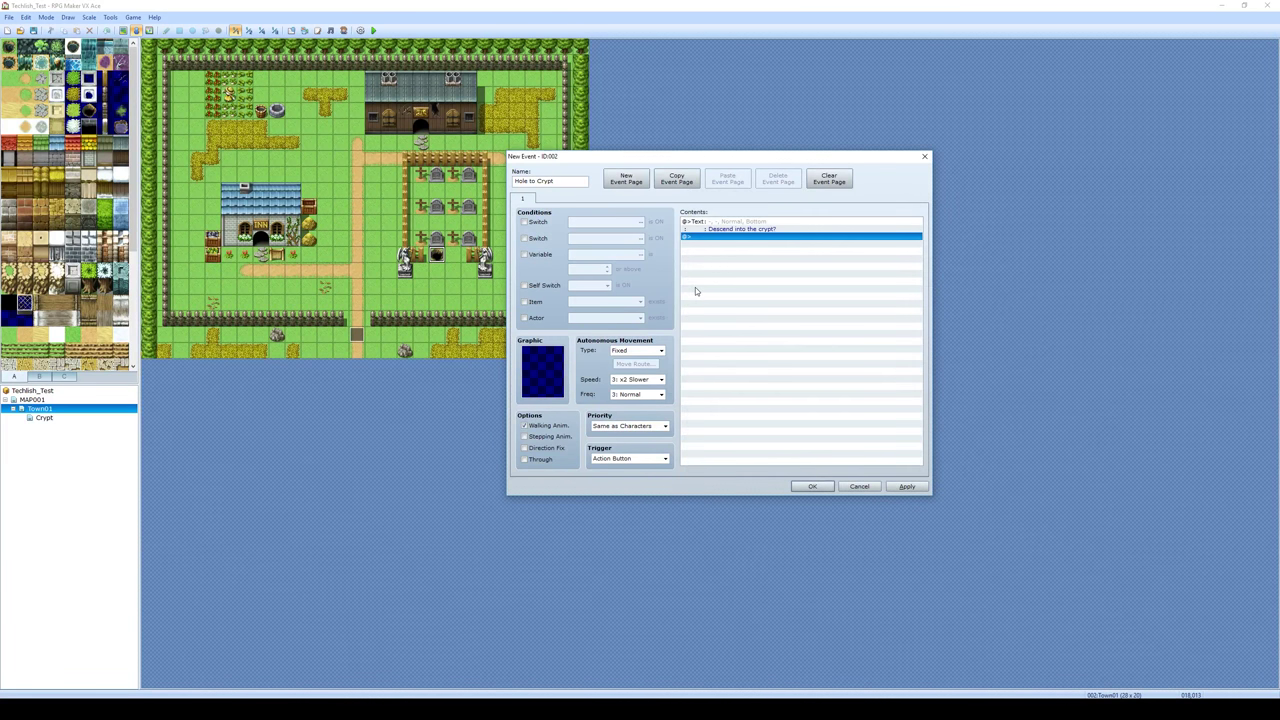
Add a Show Choices command with Yes and No options after the prompt.
{"action": "right_click", "coordinate": [700, 242]}
{"action": "left_click", "coordinate": [720, 244]}
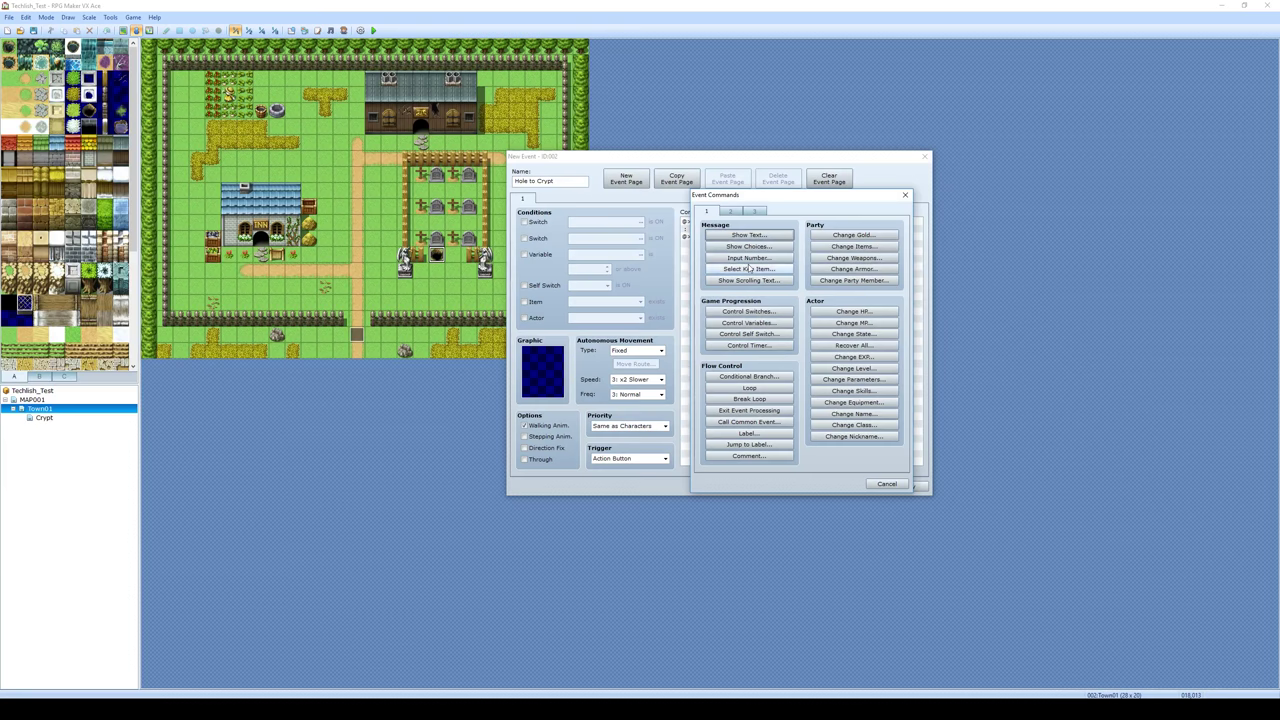
{"action": "left_click", "coordinate": [740, 250]}
{"action": "left_click", "coordinate": [806, 396]}
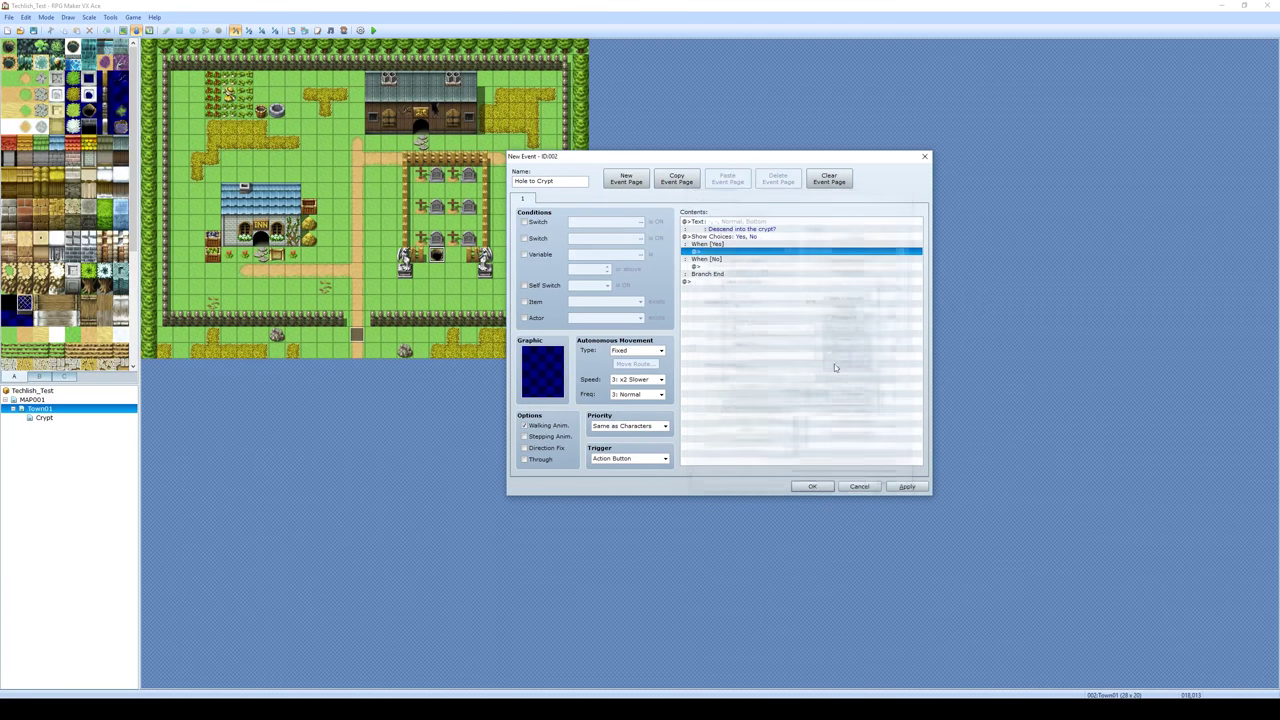
Under When [No], add an Actor4-face message saying 'Nah, I don't like pits.'.
{"action": "left_click", "coordinate": [719, 266]}
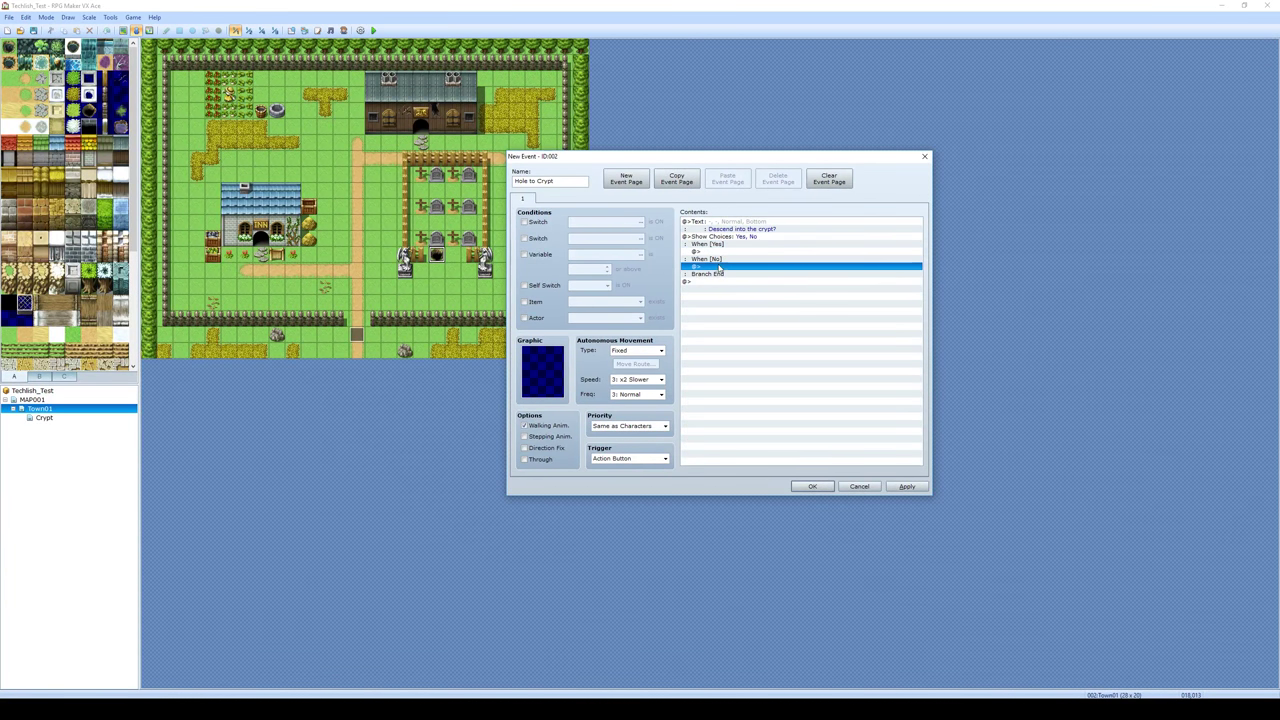
{"action": "left_click", "coordinate": [719, 252]}
{"action": "left_click", "coordinate": [719, 270]}
{"action": "double_click", "coordinate": [725, 268]}
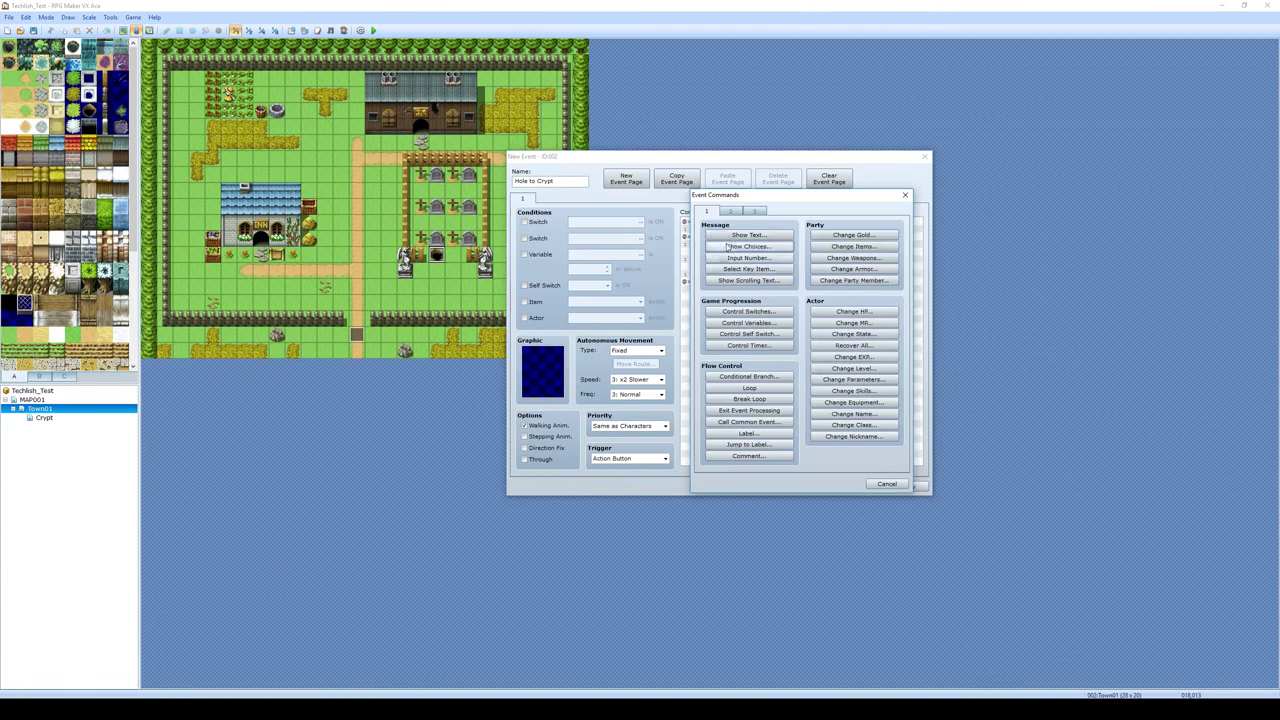
{"action": "left_click", "coordinate": [749, 234]}
{"action": "double_click", "coordinate": [677, 342]}
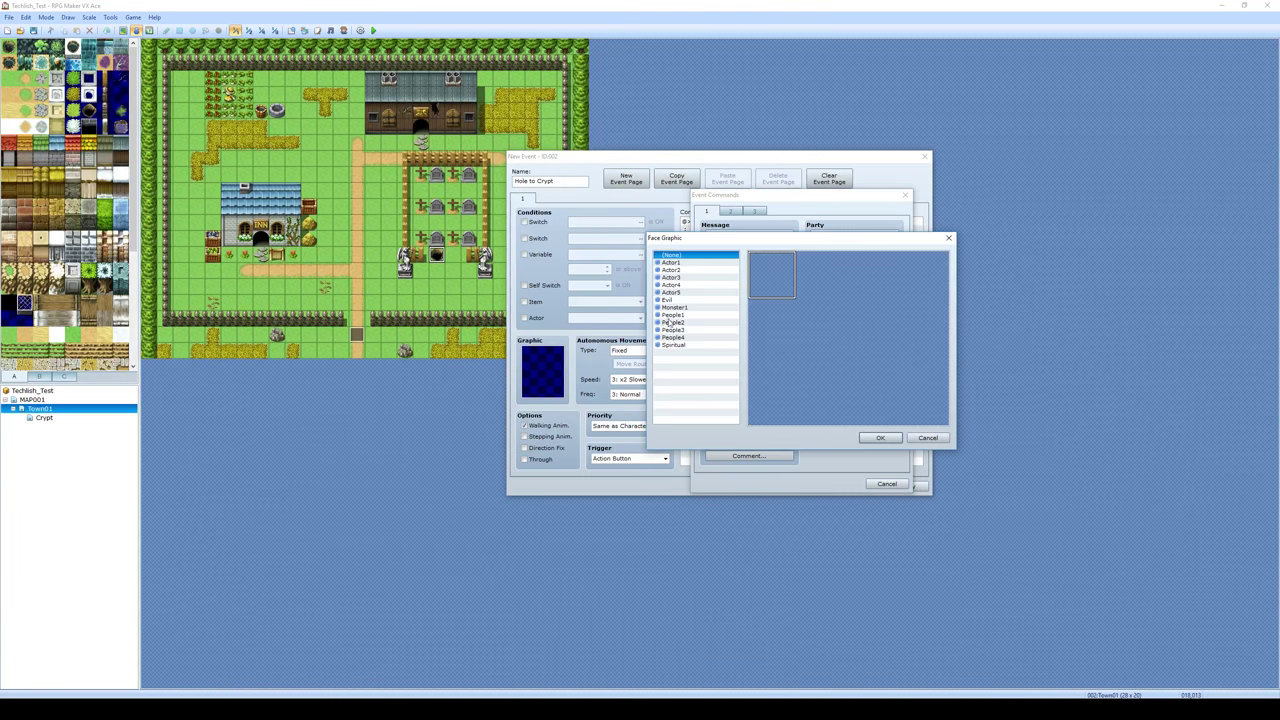
{"action": "left_click", "coordinate": [672, 262]}
{"action": "left_click", "coordinate": [671, 285]}
{"action": "double_click", "coordinate": [760, 326]}
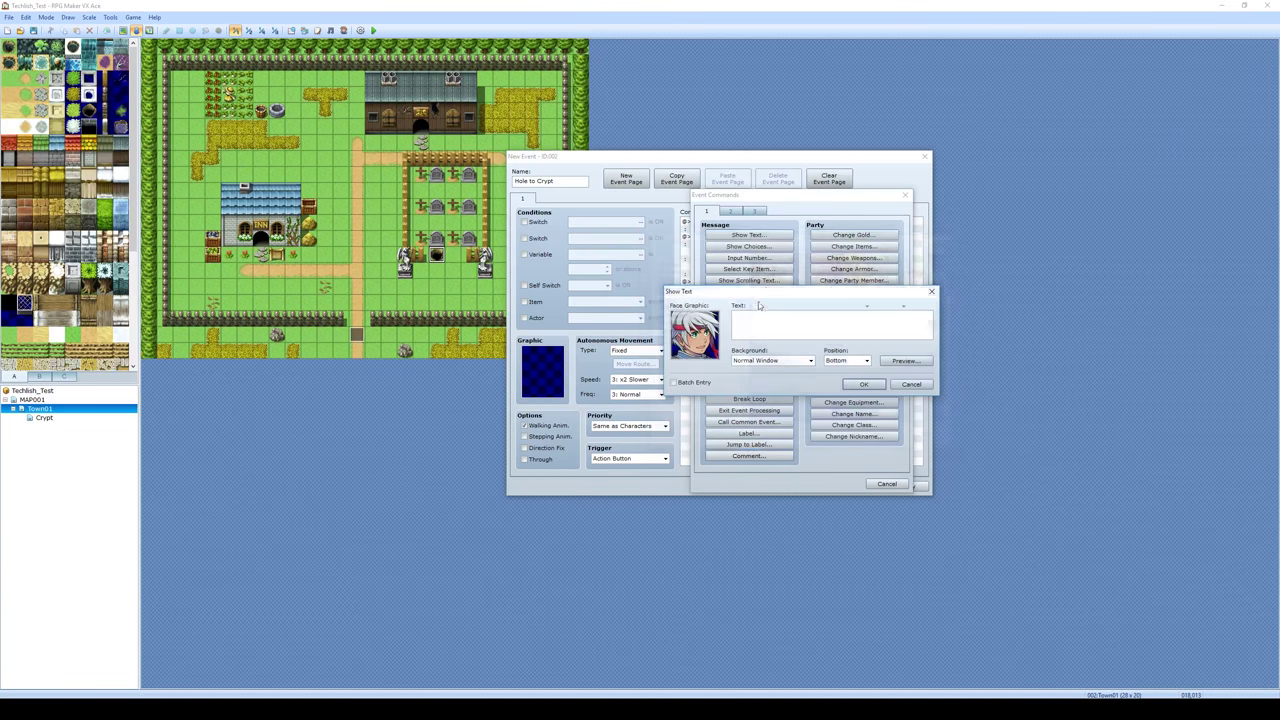
{"action": "type", "text": "Na"}
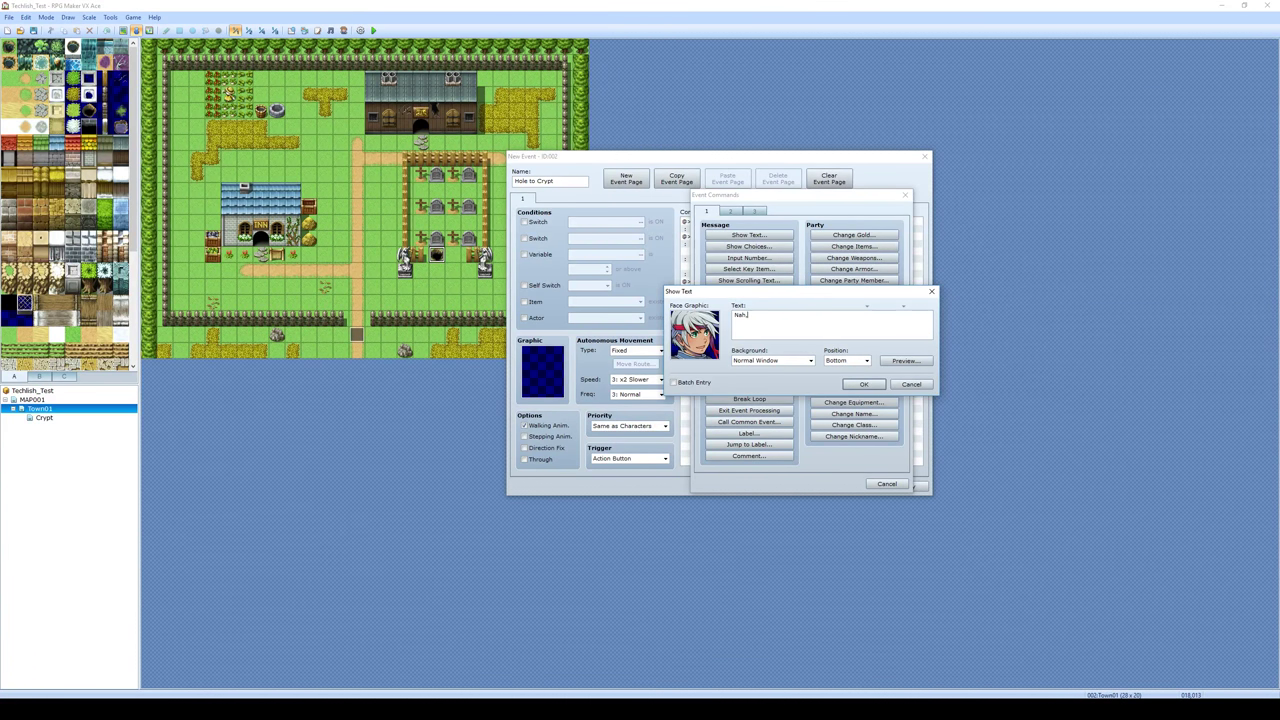
{"action": "type", "text": "h, I don't like pits."}
{"action": "left_click", "coordinate": [864, 386]}
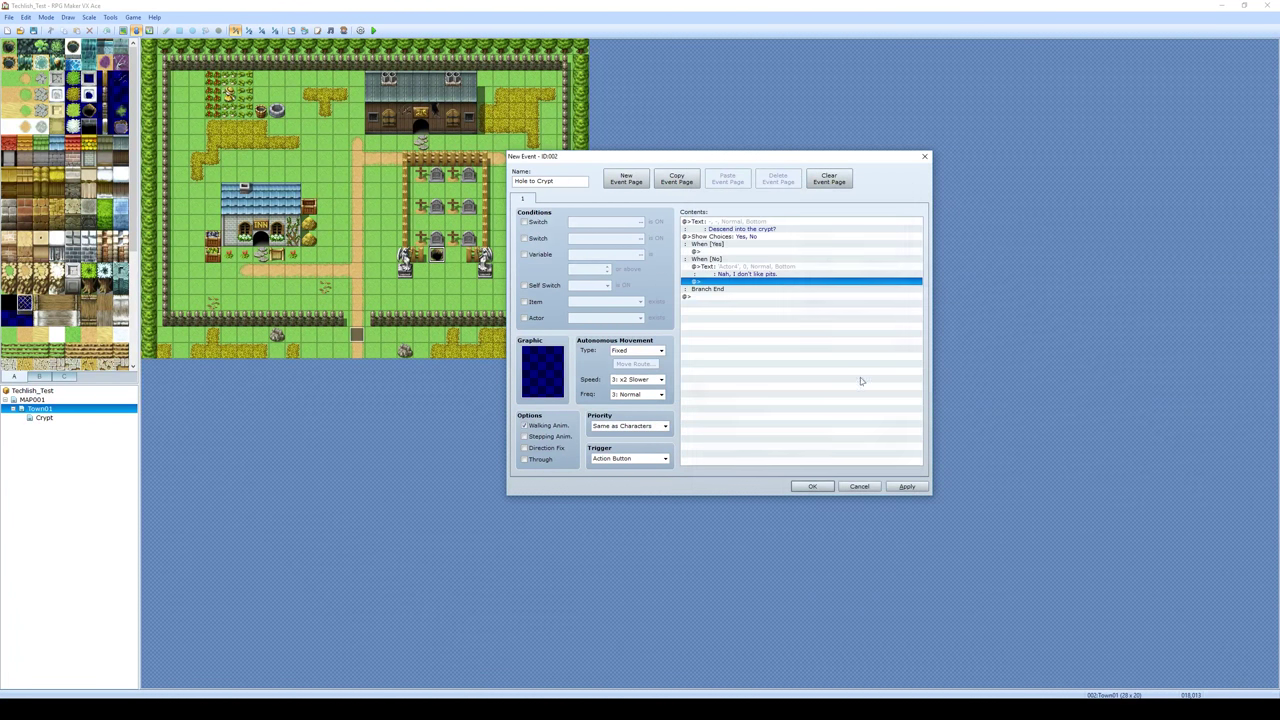
{"action": "left_click", "coordinate": [727, 252]}
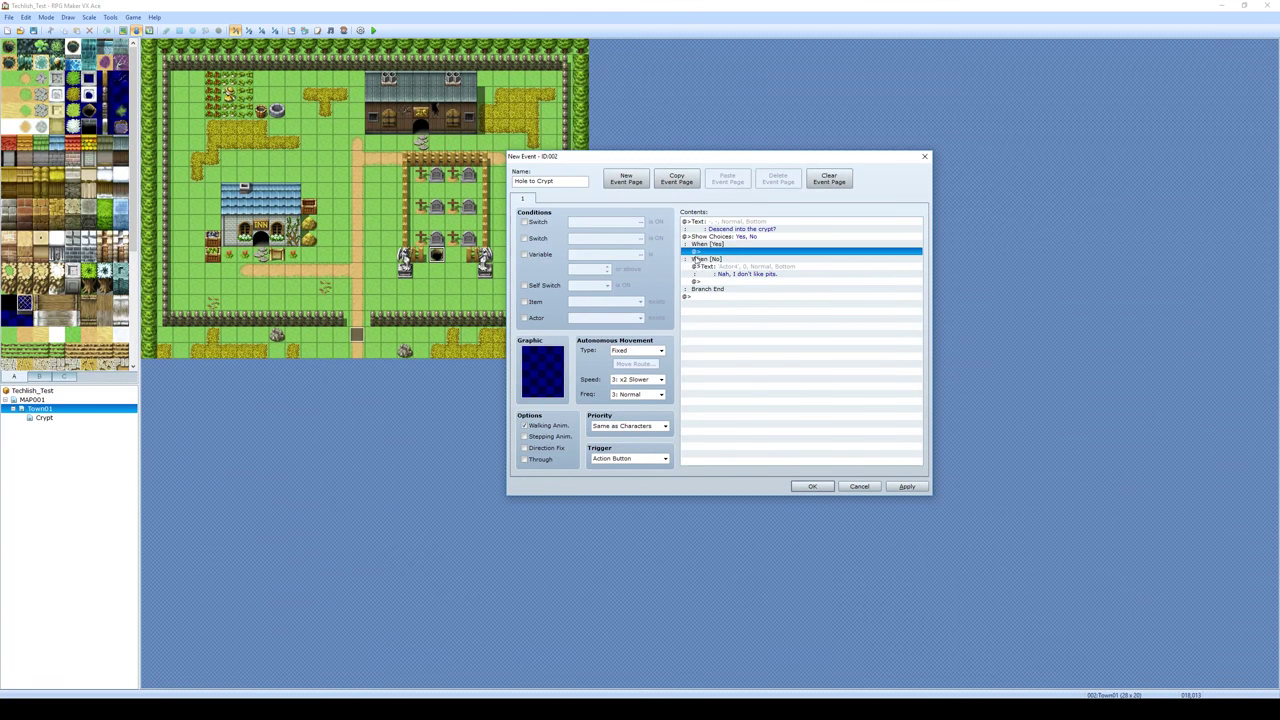
Under When [Yes], insert a Conditional Branch based on a Switch condition.
{"action": "right_click", "coordinate": [733, 255]}
{"action": "left_click", "coordinate": [752, 258]}
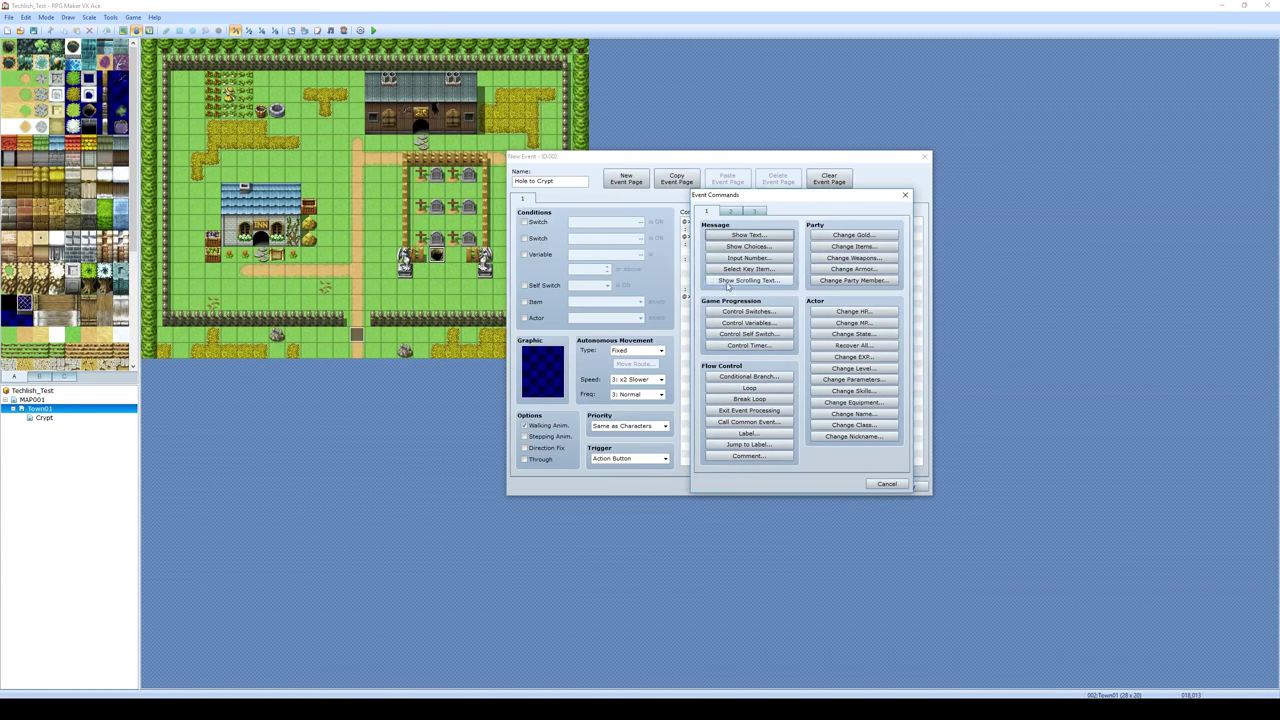
{"action": "left_click", "coordinate": [755, 380]}
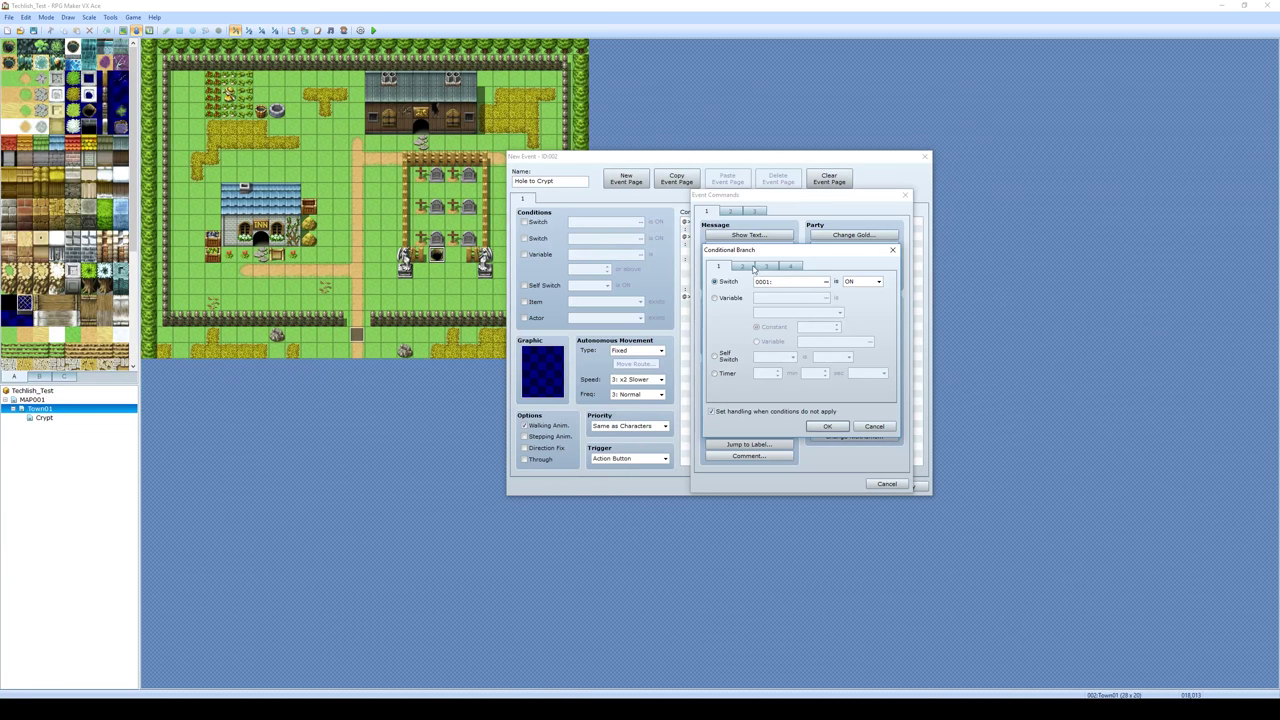
{"action": "left_click", "coordinate": [752, 266]}
{"action": "left_click", "coordinate": [772, 266]}
{"action": "left_click", "coordinate": [789, 266]}
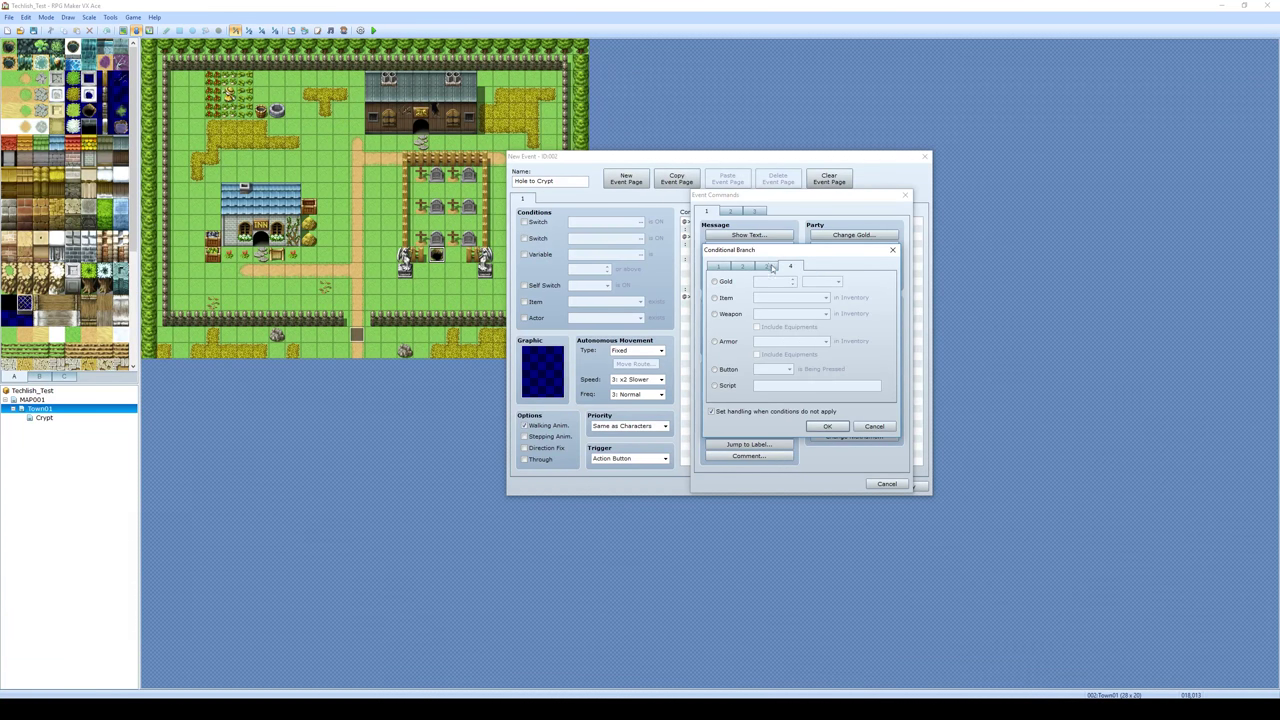
{"action": "left_click", "coordinate": [718, 266]}
{"action": "left_click", "coordinate": [715, 281]}
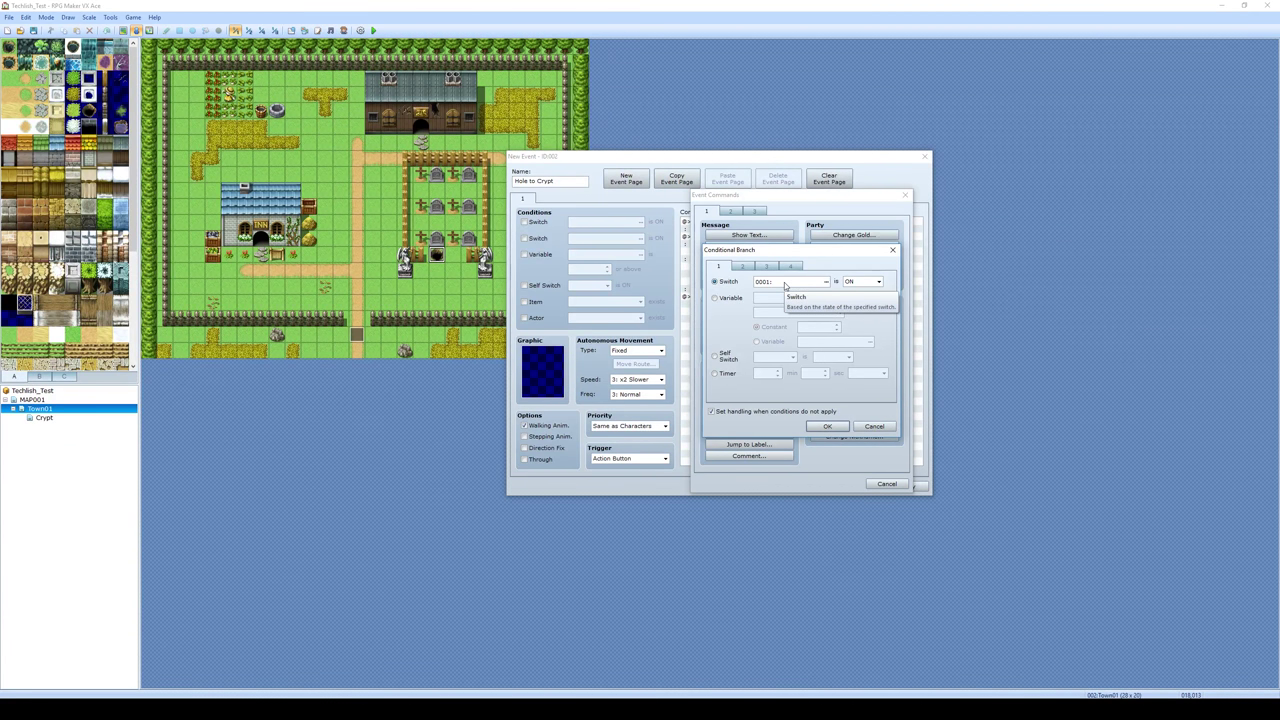
Name switch 0001 'Rope2Crypt' and add the ON branch with Else to the event.
{"action": "left_click", "coordinate": [826, 283]}
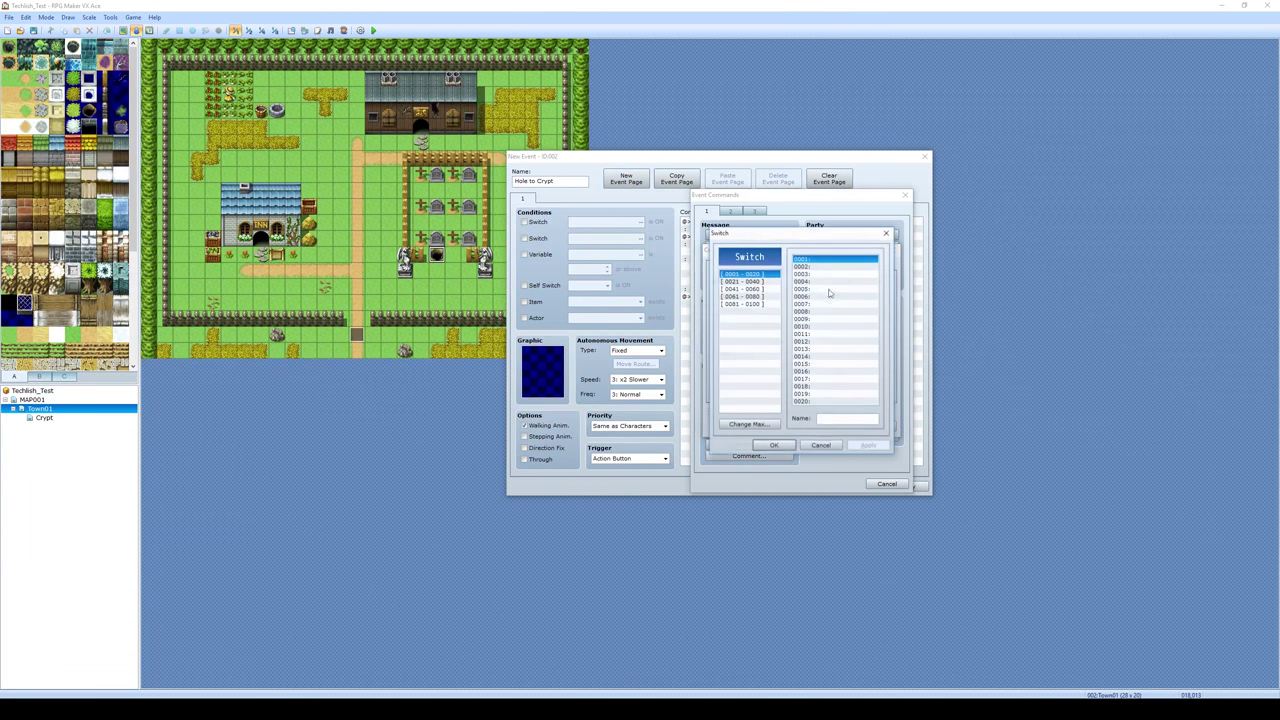
{"action": "type", "text": "Rope"}
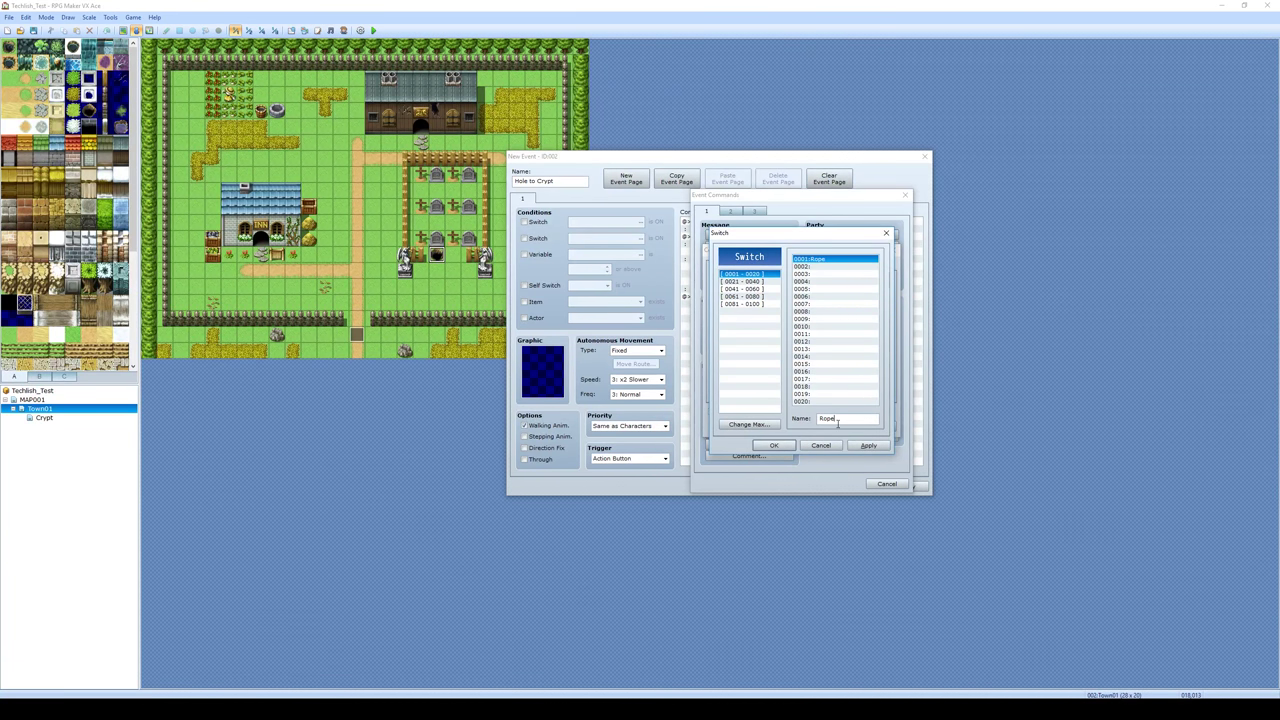
{"action": "type", "text": "2Crypt"}
{"action": "left_click", "coordinate": [774, 446]}
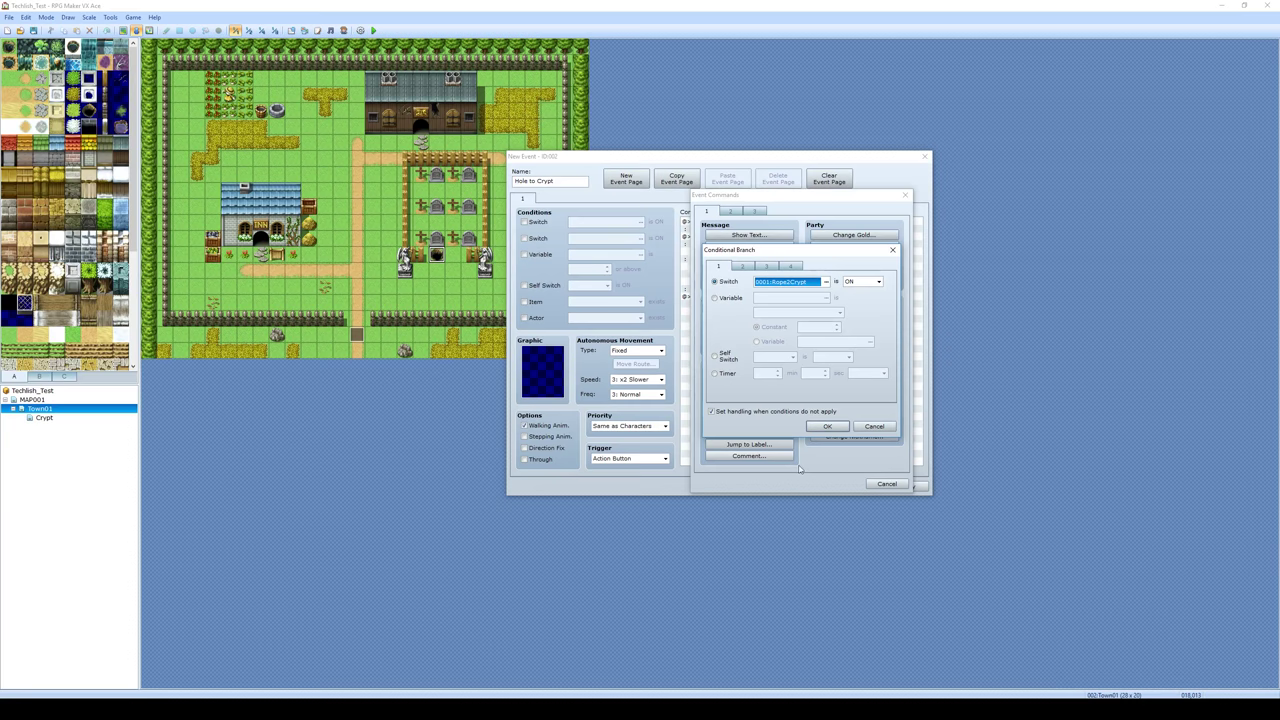
{"action": "left_click", "coordinate": [815, 427]}
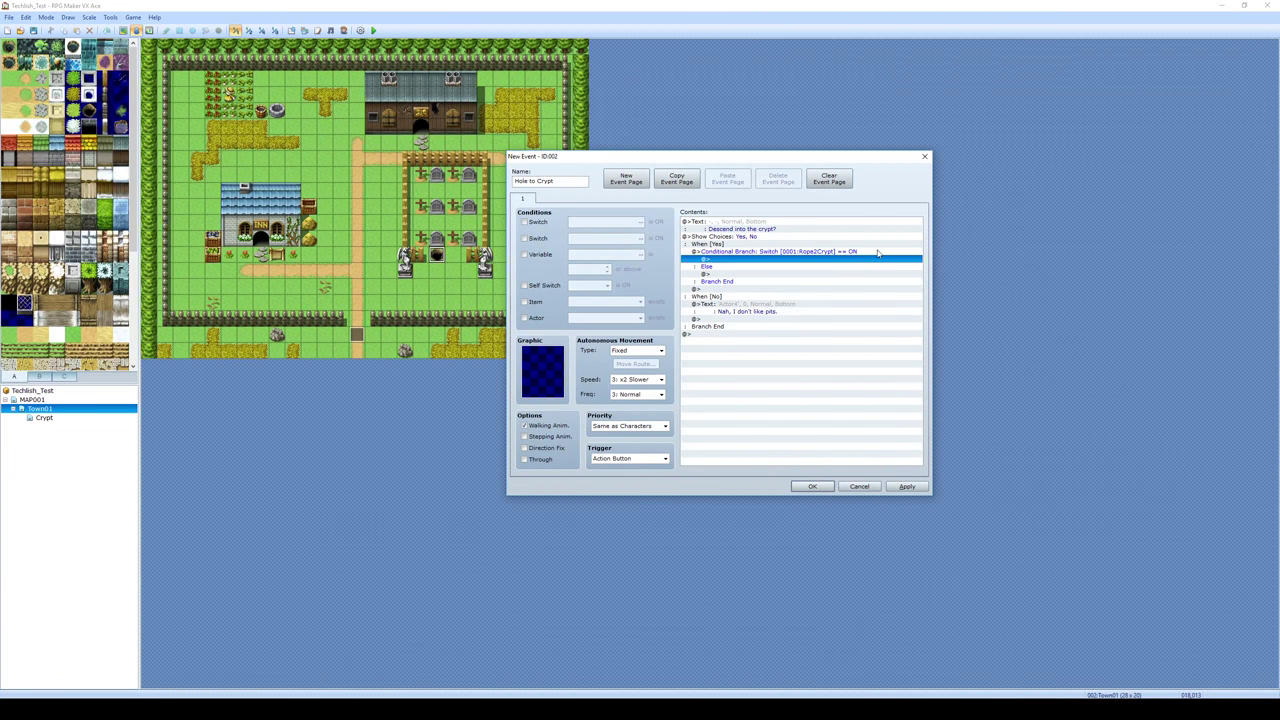
Insert a Show Text command under Else using the first Actor4 face.
{"action": "left_click", "coordinate": [725, 273]}
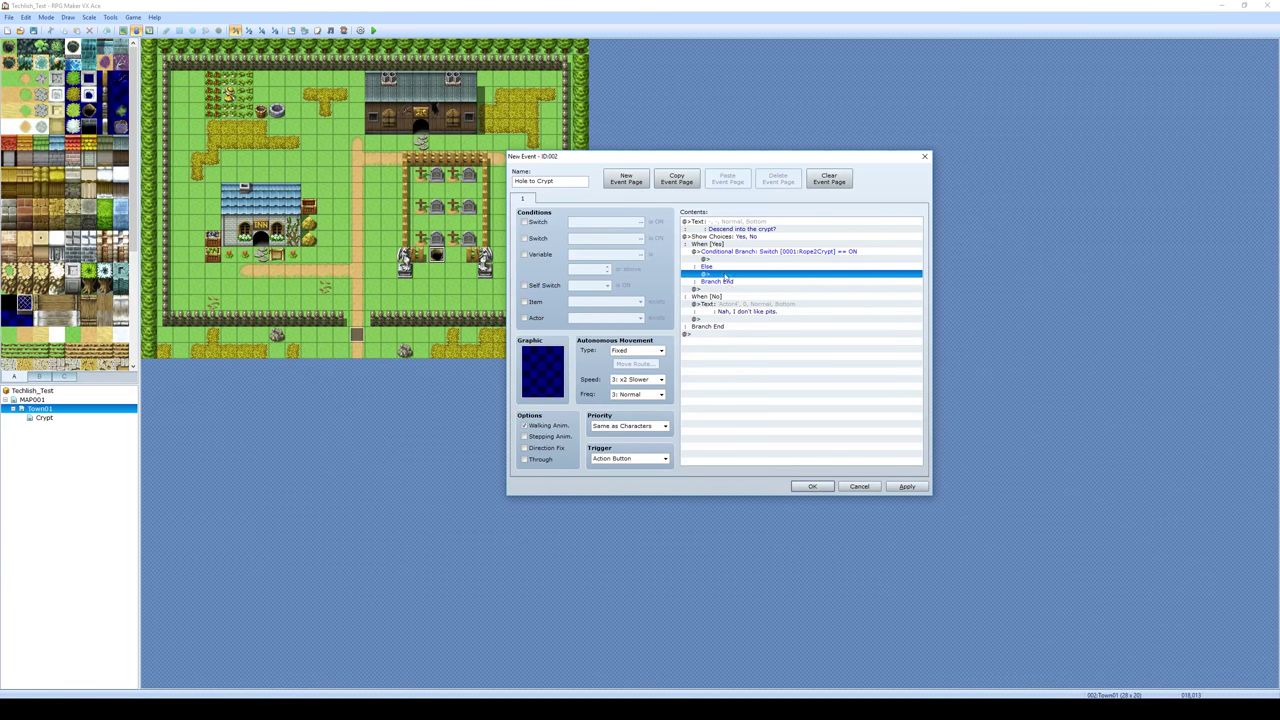
{"action": "right_click", "coordinate": [722, 277]}
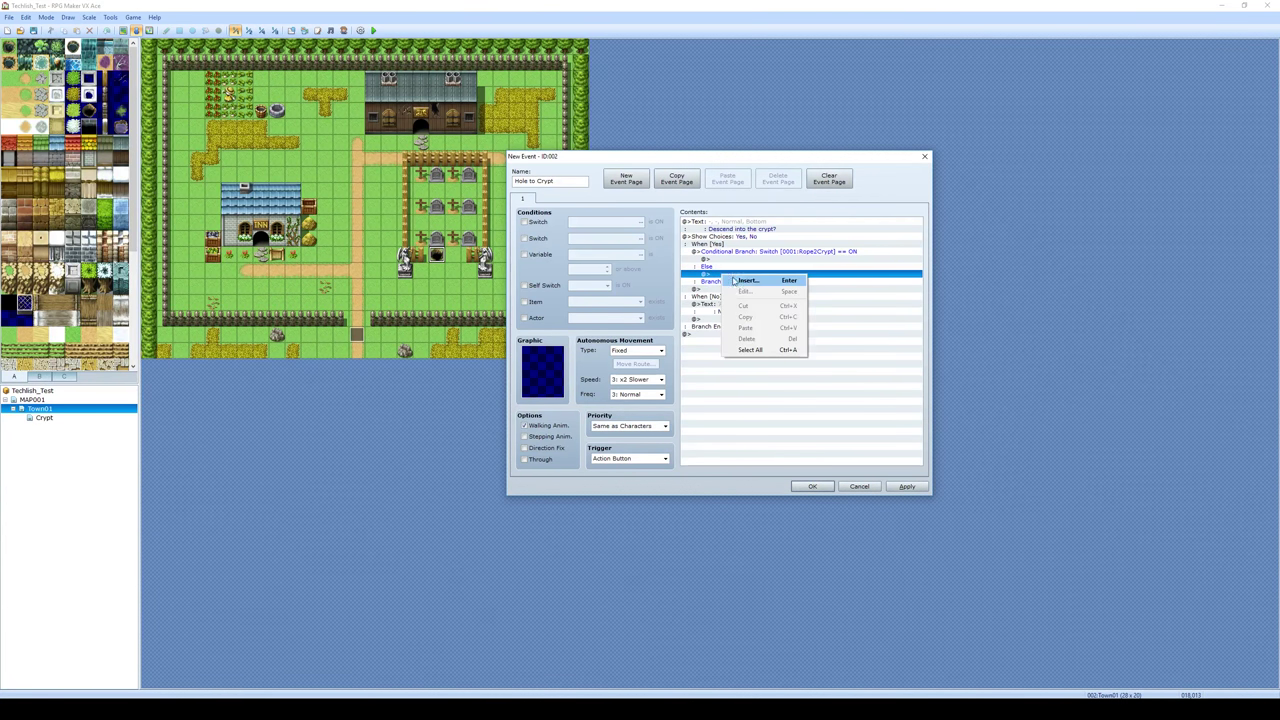
{"action": "left_click", "coordinate": [738, 284]}
{"action": "left_click", "coordinate": [748, 235]}
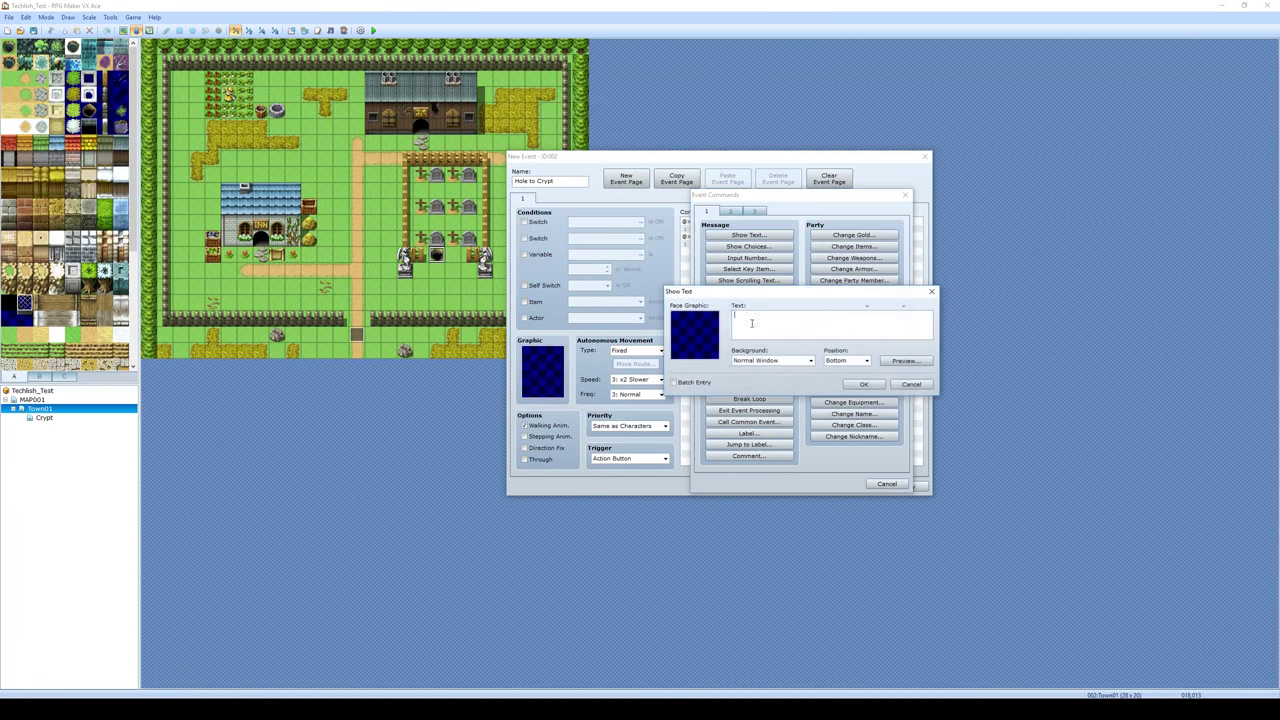
{"action": "double_click", "coordinate": [703, 334]}
{"action": "left_click", "coordinate": [680, 286]}
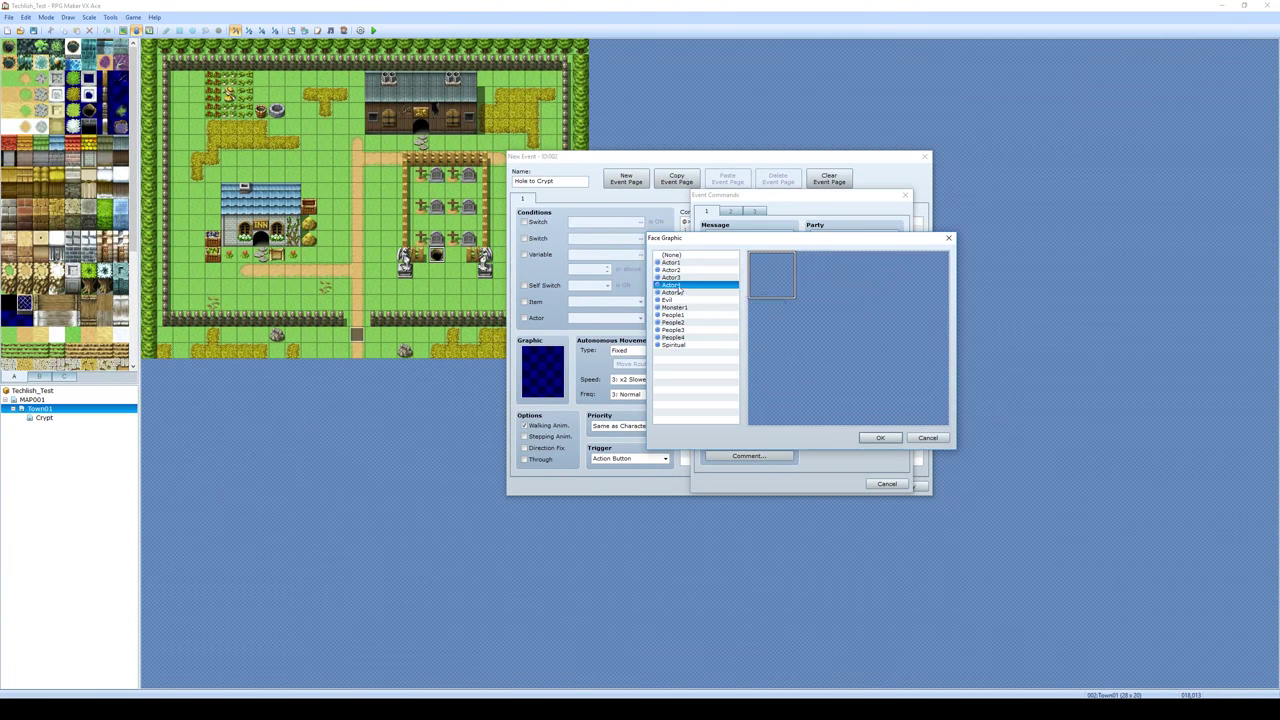
{"action": "double_click", "coordinate": [767, 288]}
Enter 'Hmmm, I think I will need a rope for that', preview it, and confirm.
{"action": "type", "text": "Hmmm"}
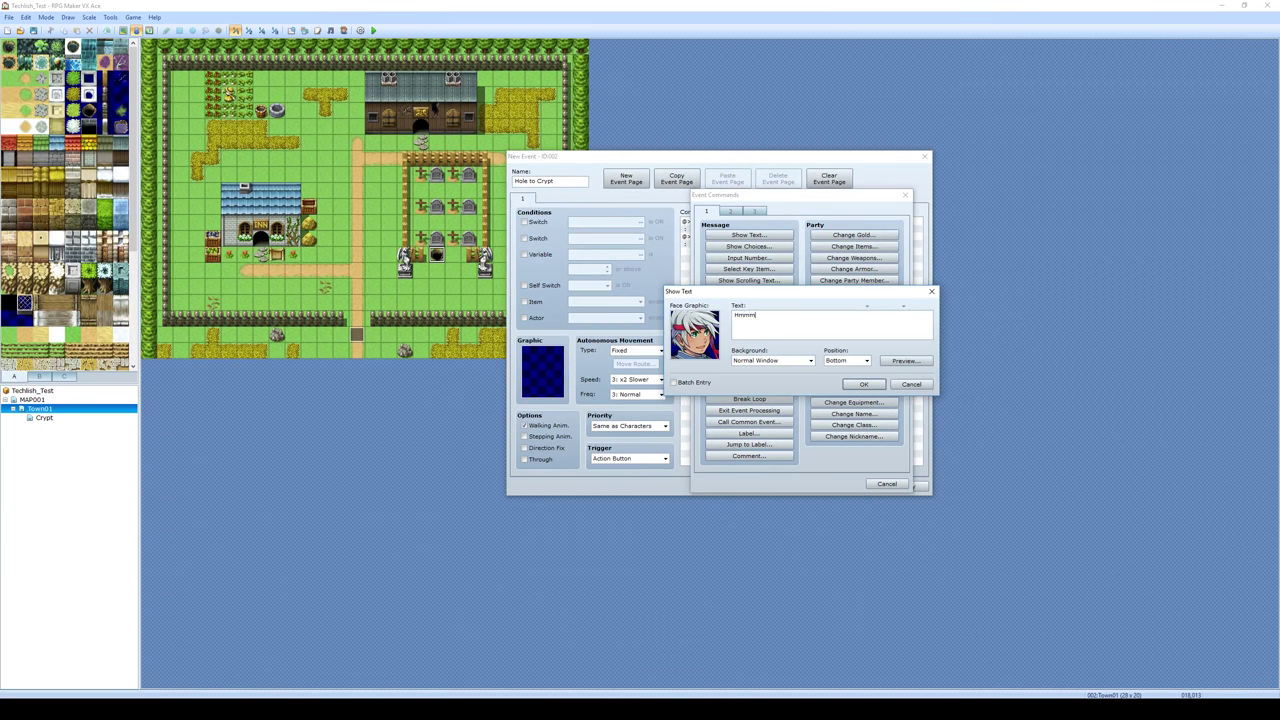
{"action": "type", "text": ", I think I will need a rope for that"}
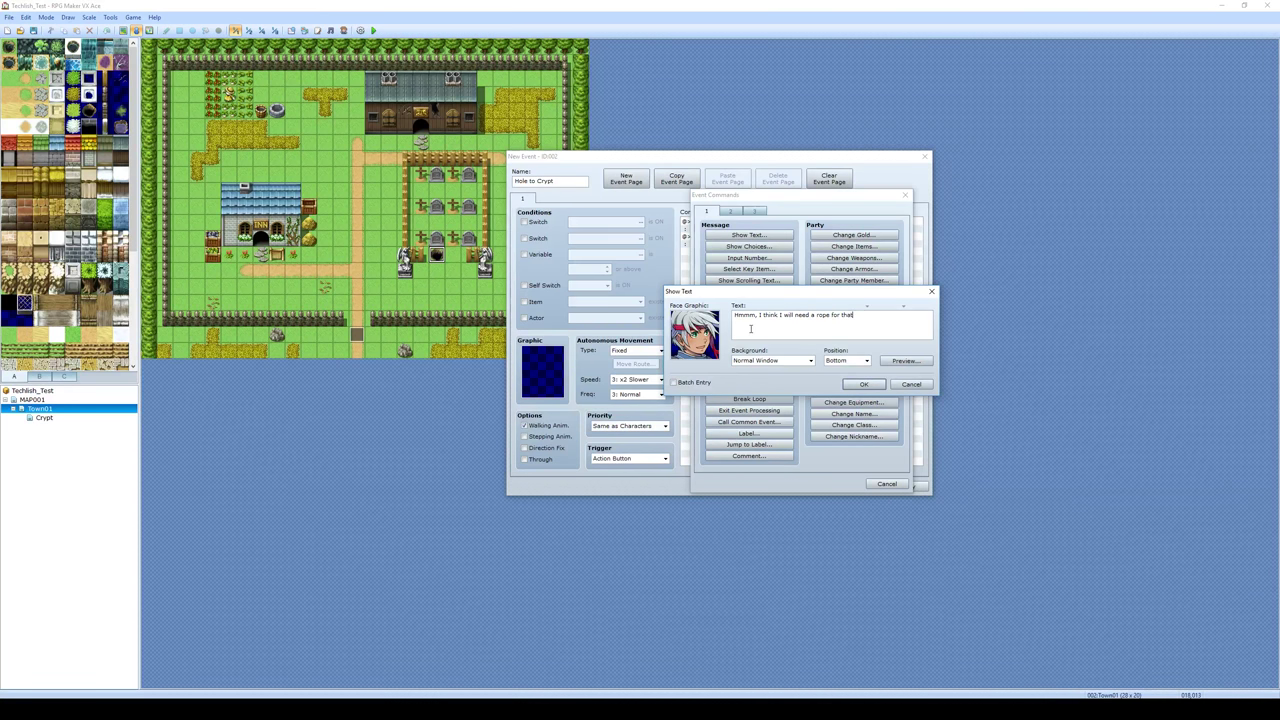
{"action": "left_click", "coordinate": [897, 362]}
{"action": "left_click", "coordinate": [905, 386]}
{"action": "left_click", "coordinate": [864, 385]}
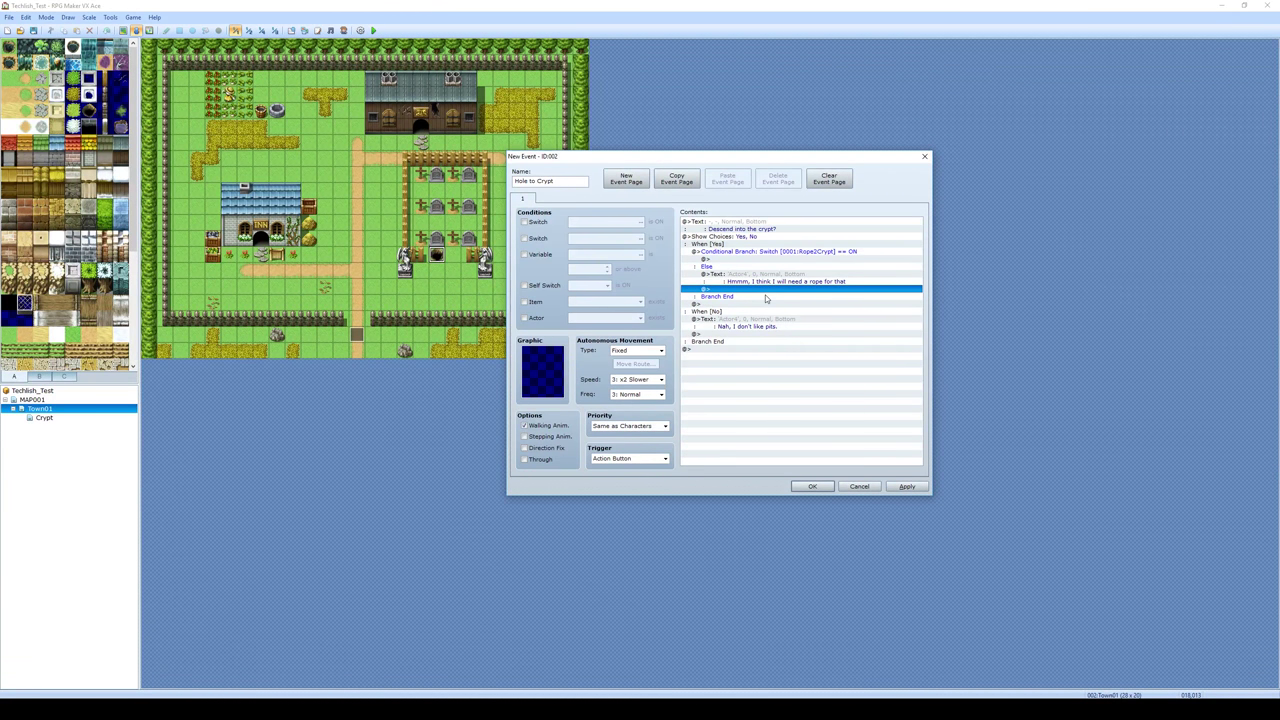
In the switch ON branch, add a silver-haired Actor4-face message 'Alright, down I go!'.
{"action": "left_click", "coordinate": [736, 260]}
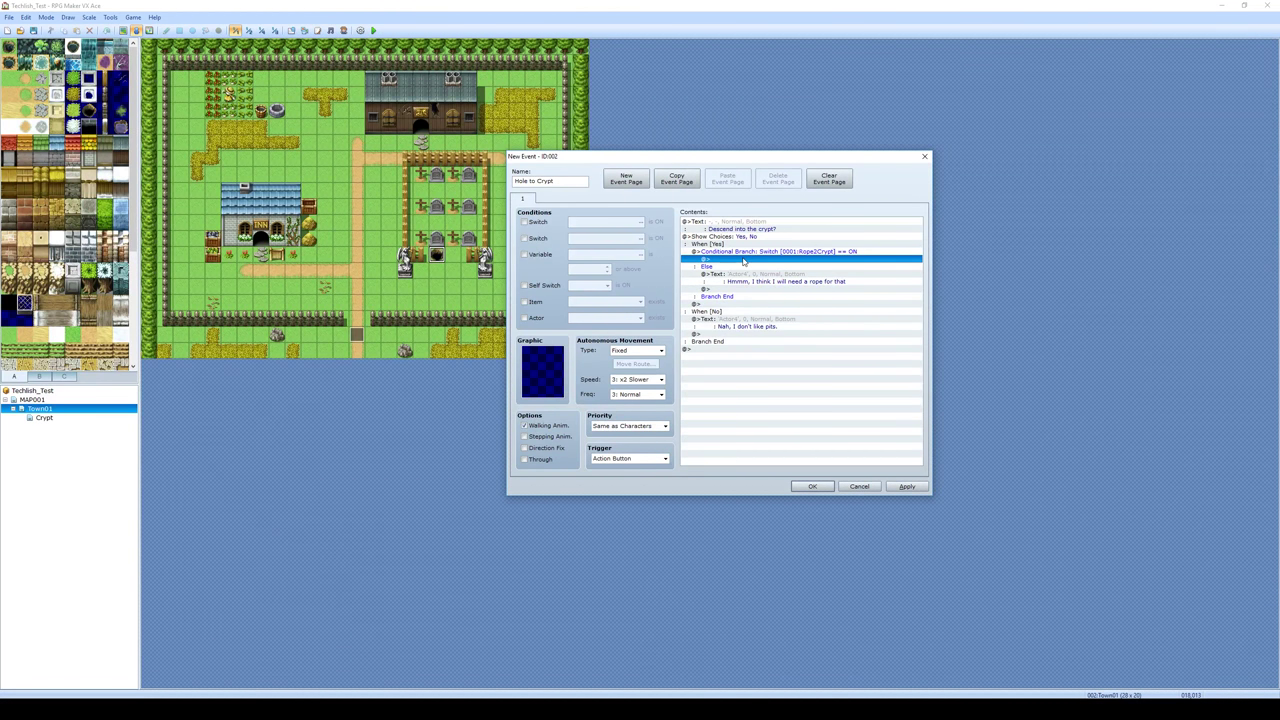
{"action": "right_click", "coordinate": [743, 261]}
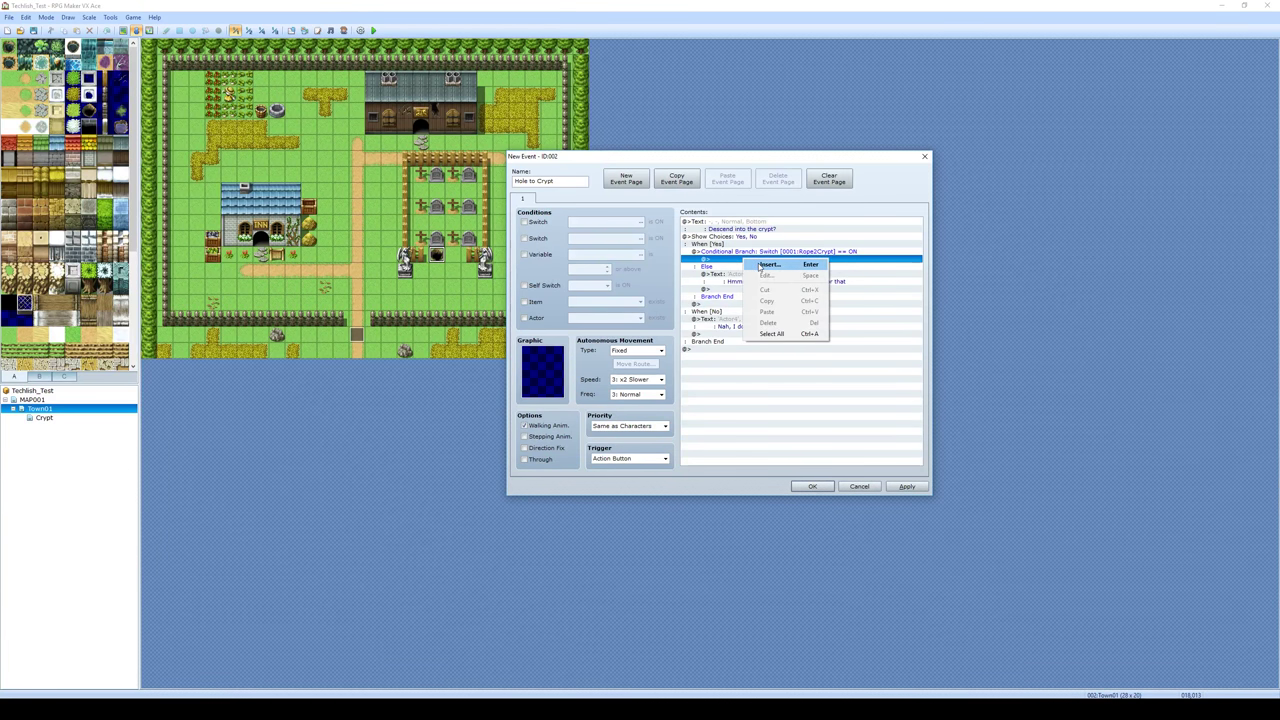
{"action": "left_click", "coordinate": [766, 264]}
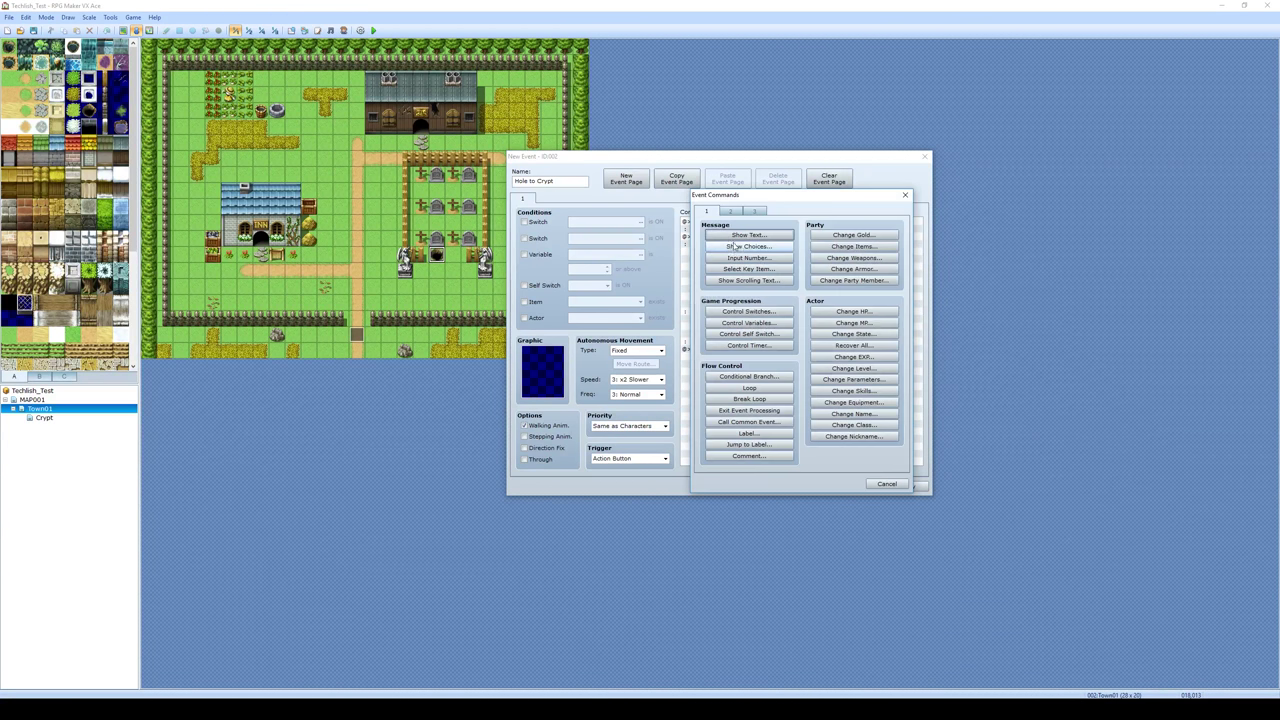
{"action": "left_click", "coordinate": [749, 234]}
{"action": "double_click", "coordinate": [684, 329]}
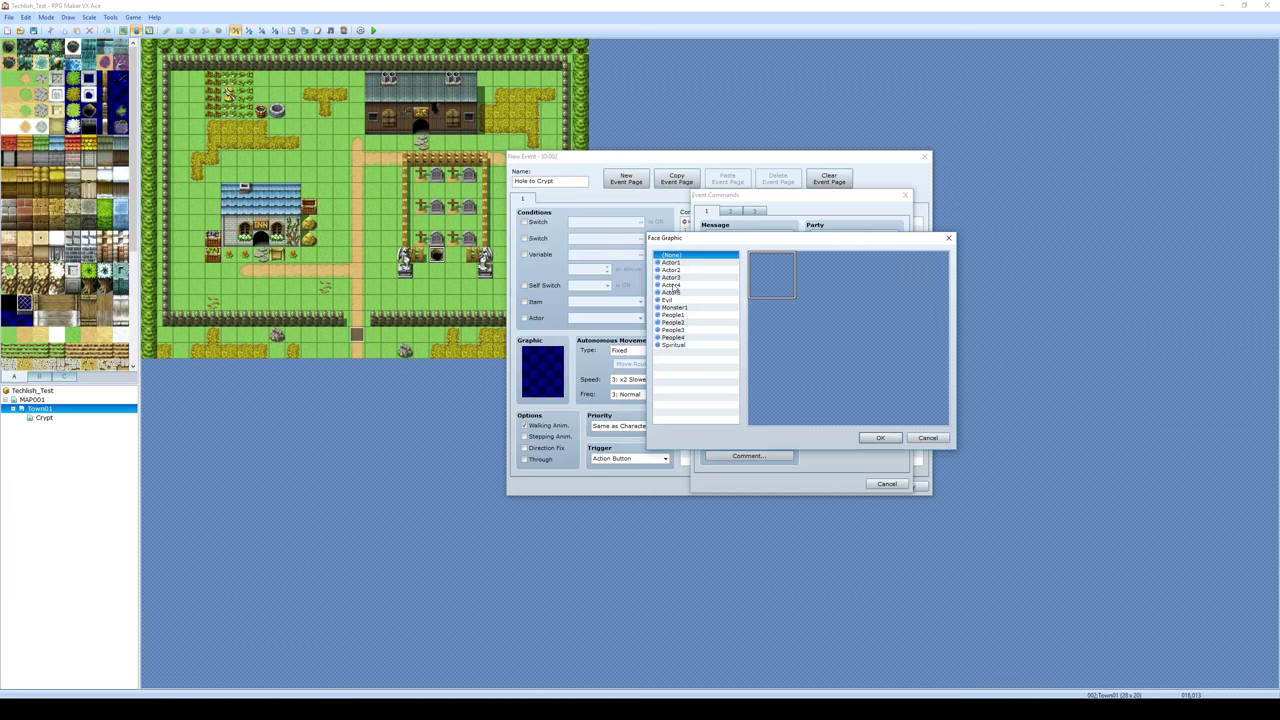
{"action": "left_click", "coordinate": [685, 287]}
{"action": "double_click", "coordinate": [756, 325]}
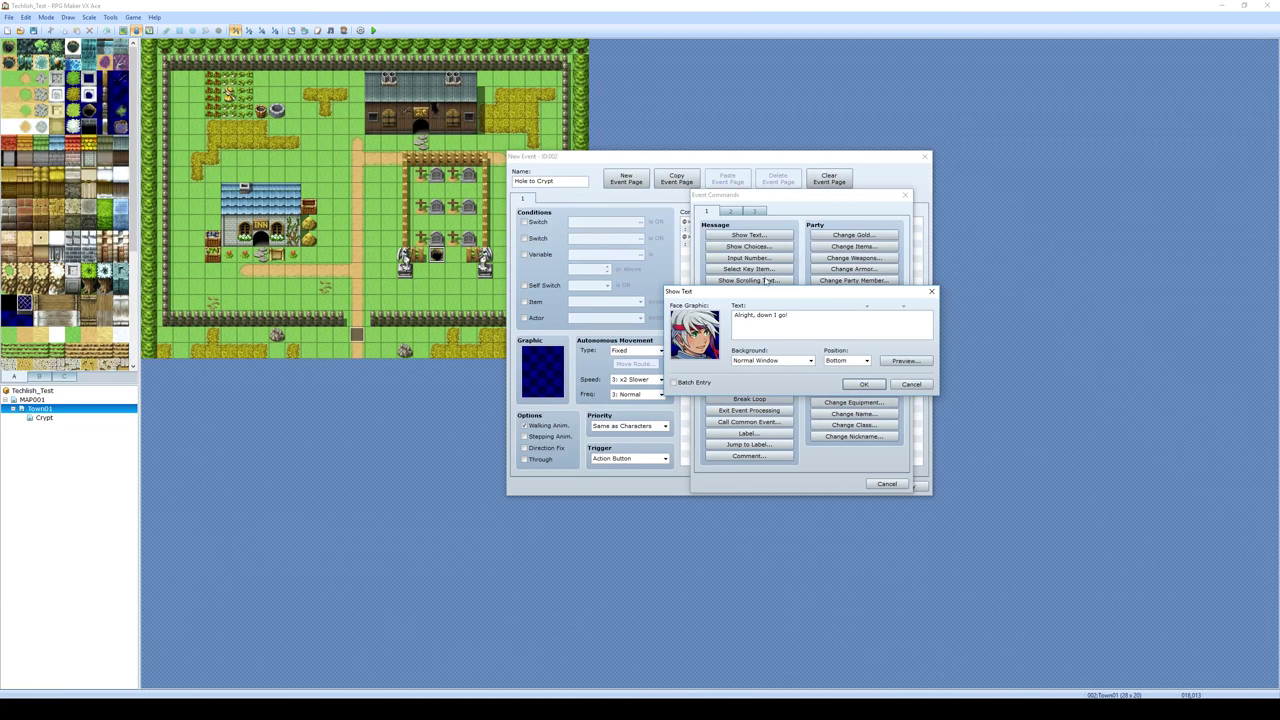
{"action": "left_click", "coordinate": [863, 384]}
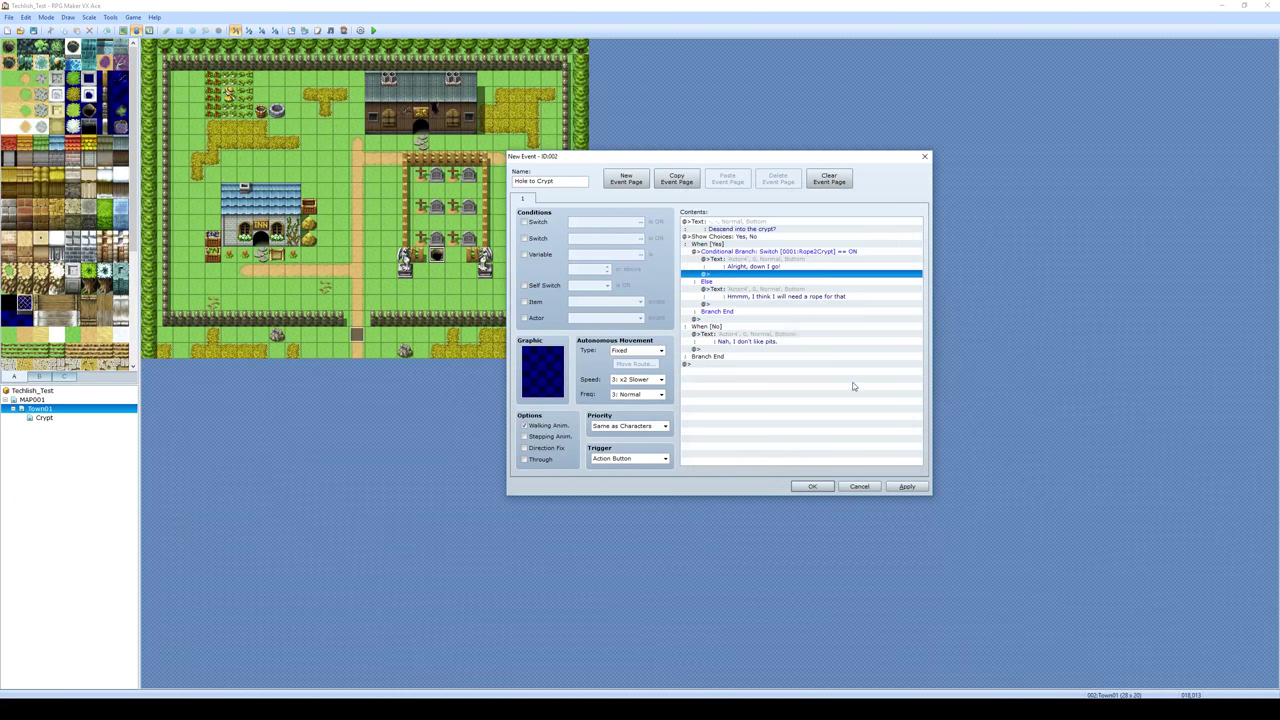
Insert a Transfer Player command after the 'Alright, down I go!' message.
{"action": "right_click", "coordinate": [735, 276]}
{"action": "left_click", "coordinate": [745, 281]}
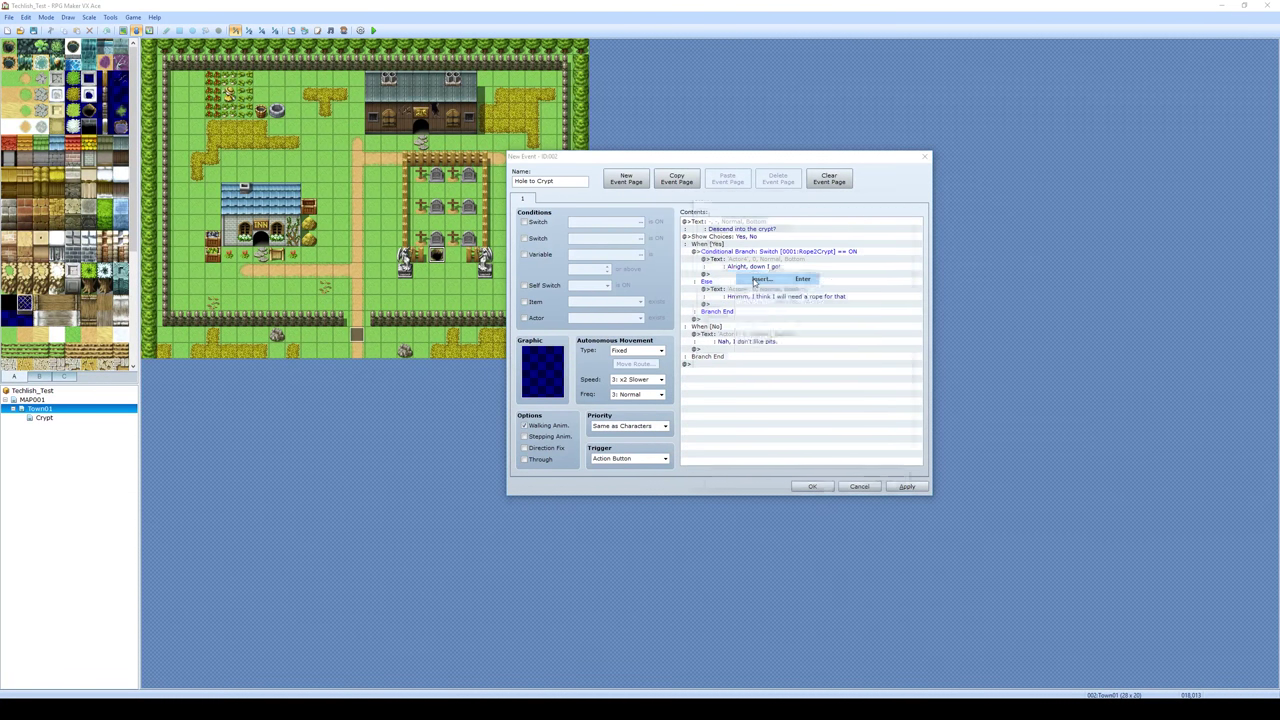
{"action": "left_click", "coordinate": [735, 212]}
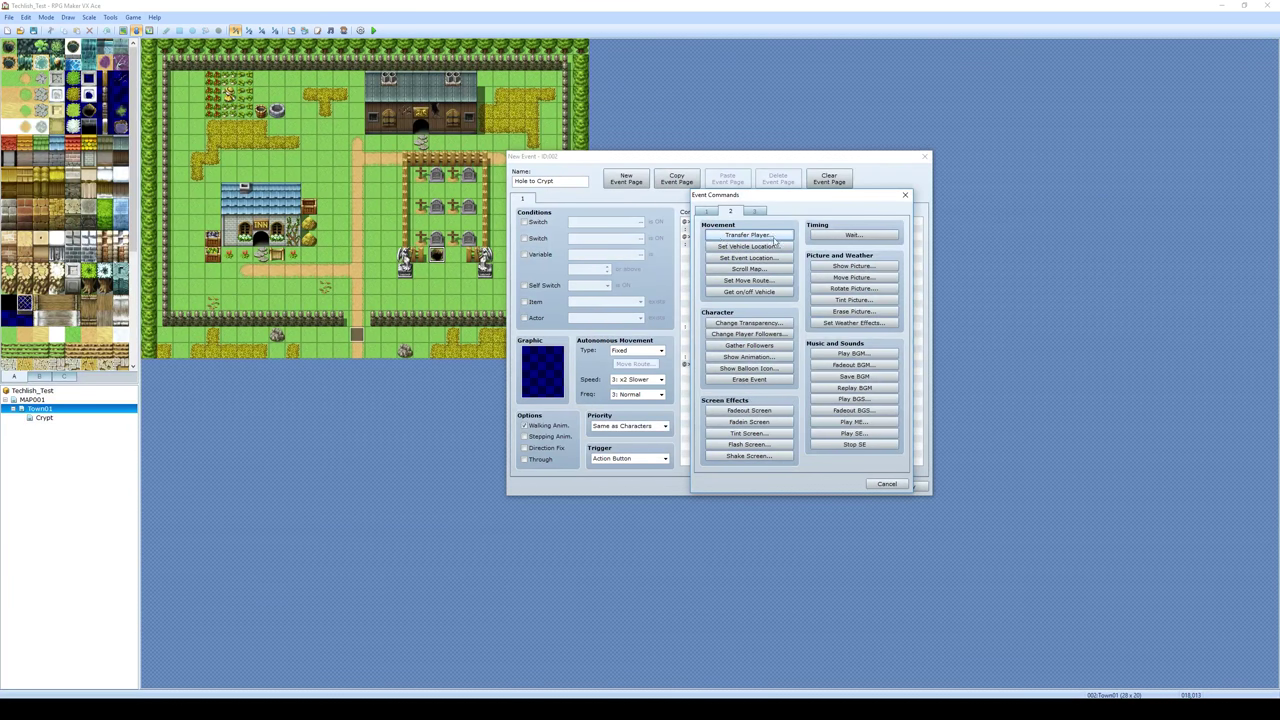
{"action": "left_click", "coordinate": [729, 236]}
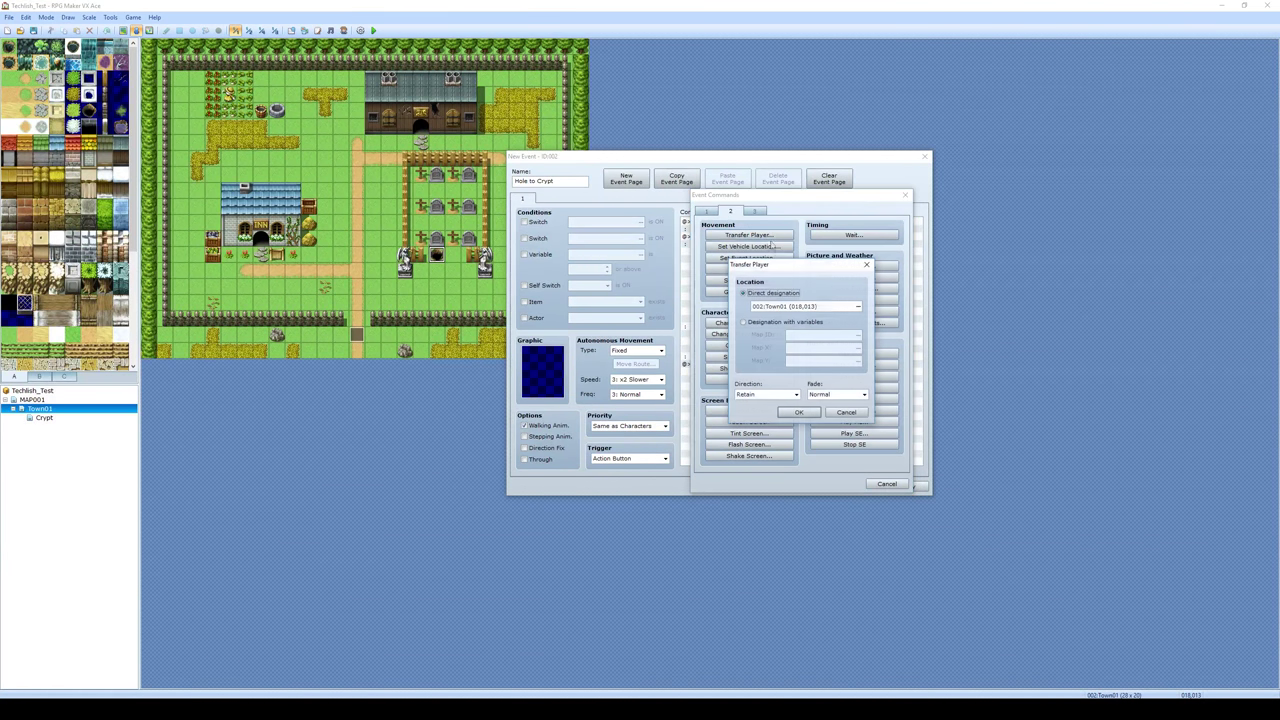
{"action": "left_click", "coordinate": [805, 306]}
Set the transfer destination to Crypt tile (003,004) and save the Hole to Crypt event.
{"action": "left_click", "coordinate": [609, 226]}
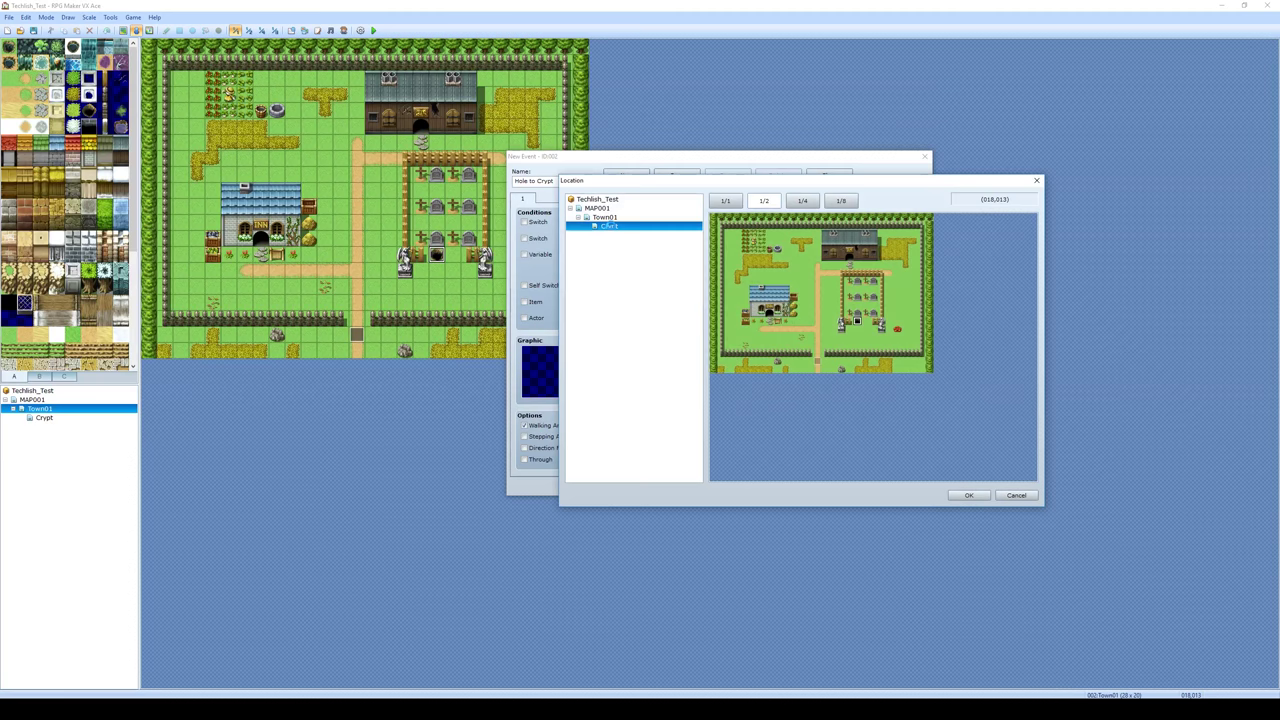
{"action": "left_click", "coordinate": [738, 249]}
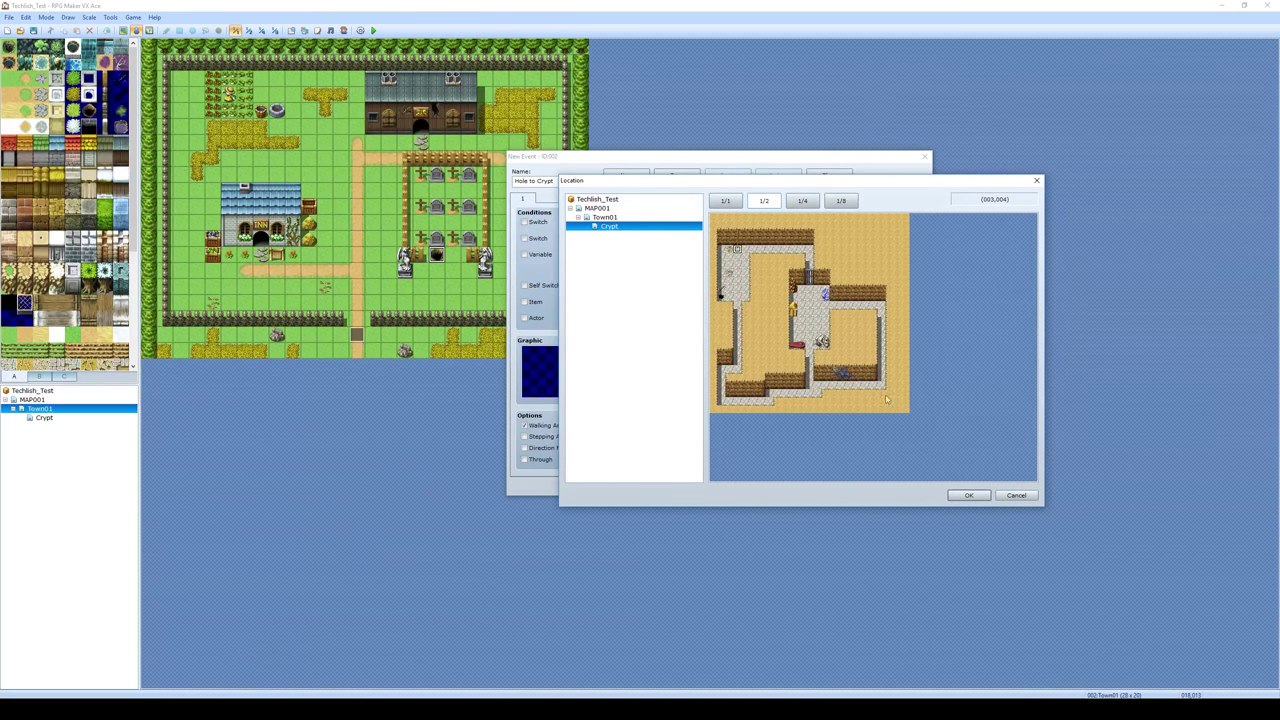
{"action": "left_click", "coordinate": [968, 495]}
{"action": "left_click", "coordinate": [796, 412]}
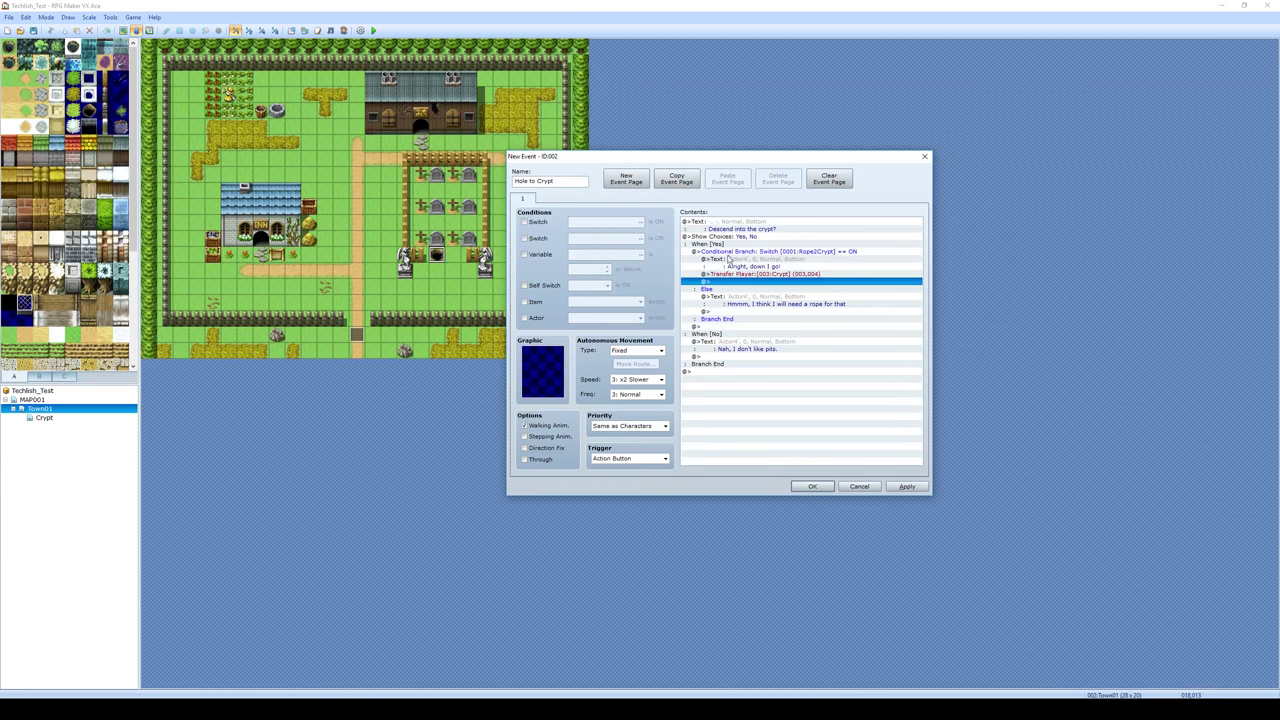
{"action": "left_click", "coordinate": [812, 486]}
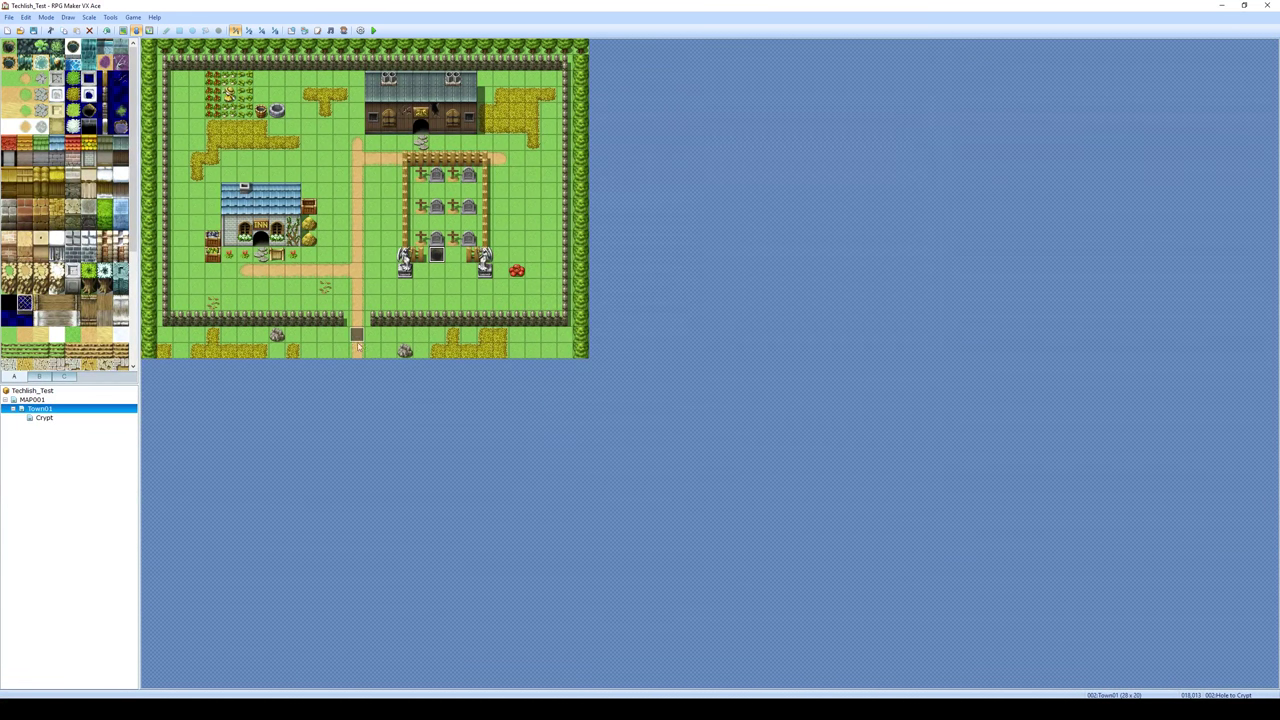
Add a quick transfer event on the path tile and run a playtest without saving.
{"action": "right_click", "coordinate": [356, 288]}
{"action": "mouse_move", "coordinate": [440, 358]}
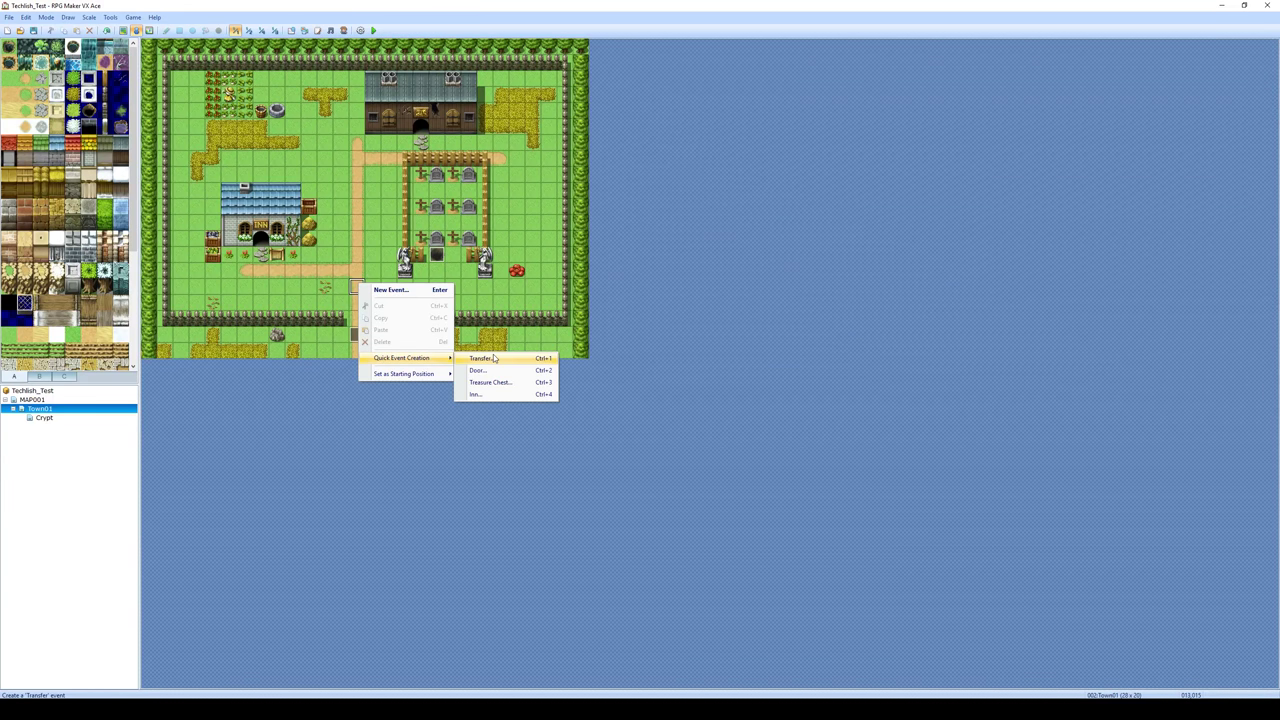
{"action": "left_click", "coordinate": [493, 358]}
{"action": "left_click", "coordinate": [627, 378]}
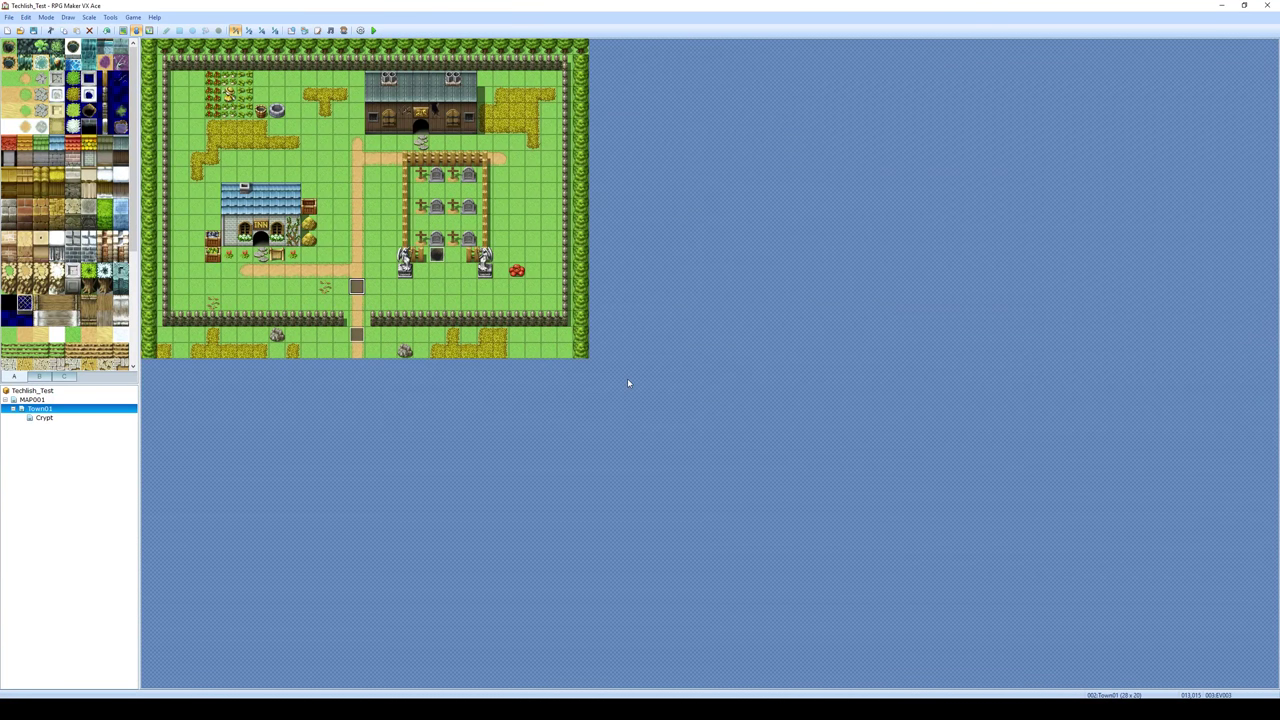
{"action": "key", "text": "alt+F4"}
{"action": "left_click", "coordinate": [628, 379]}
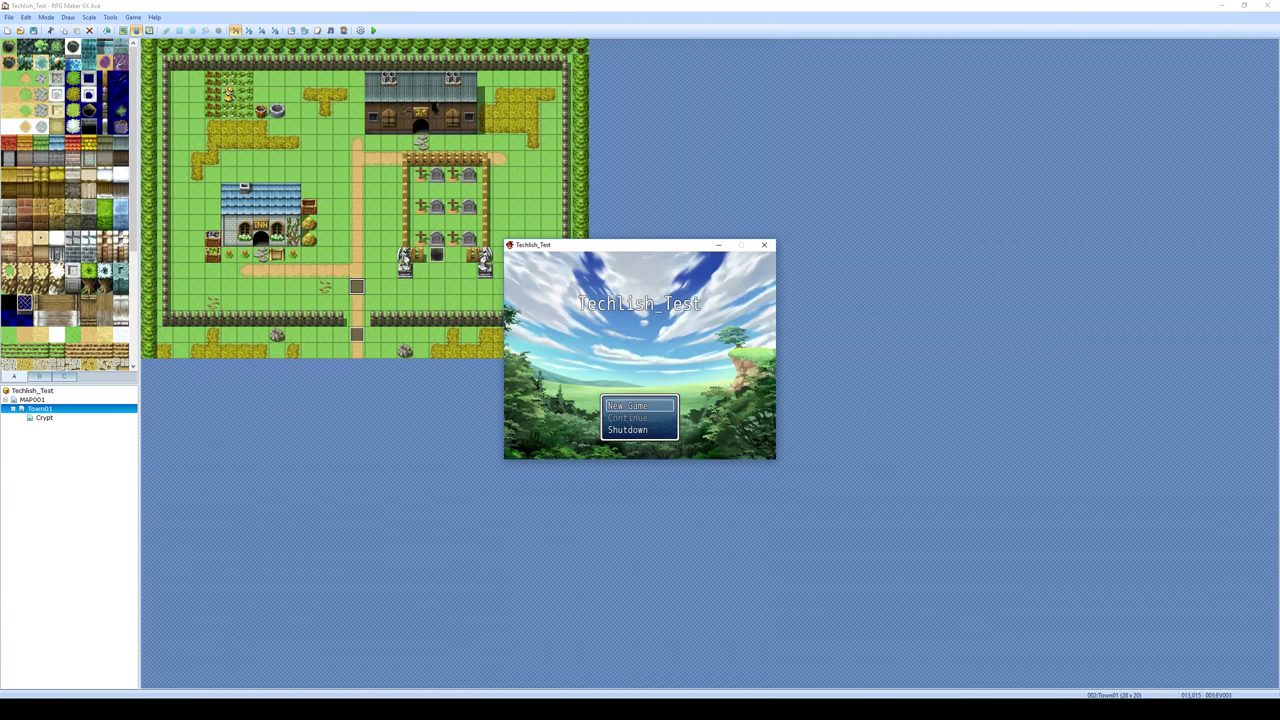
{"action": "key", "text": "Return"}
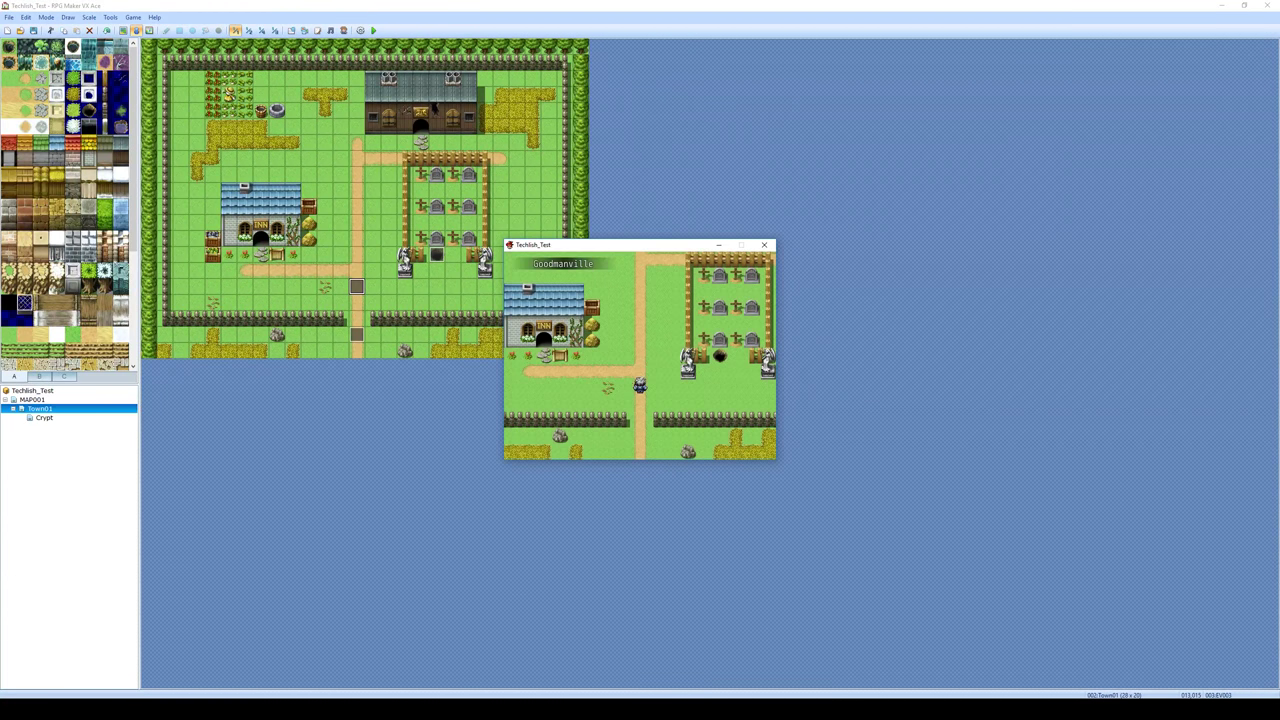
{"action": "left_click", "coordinate": [764, 244]}
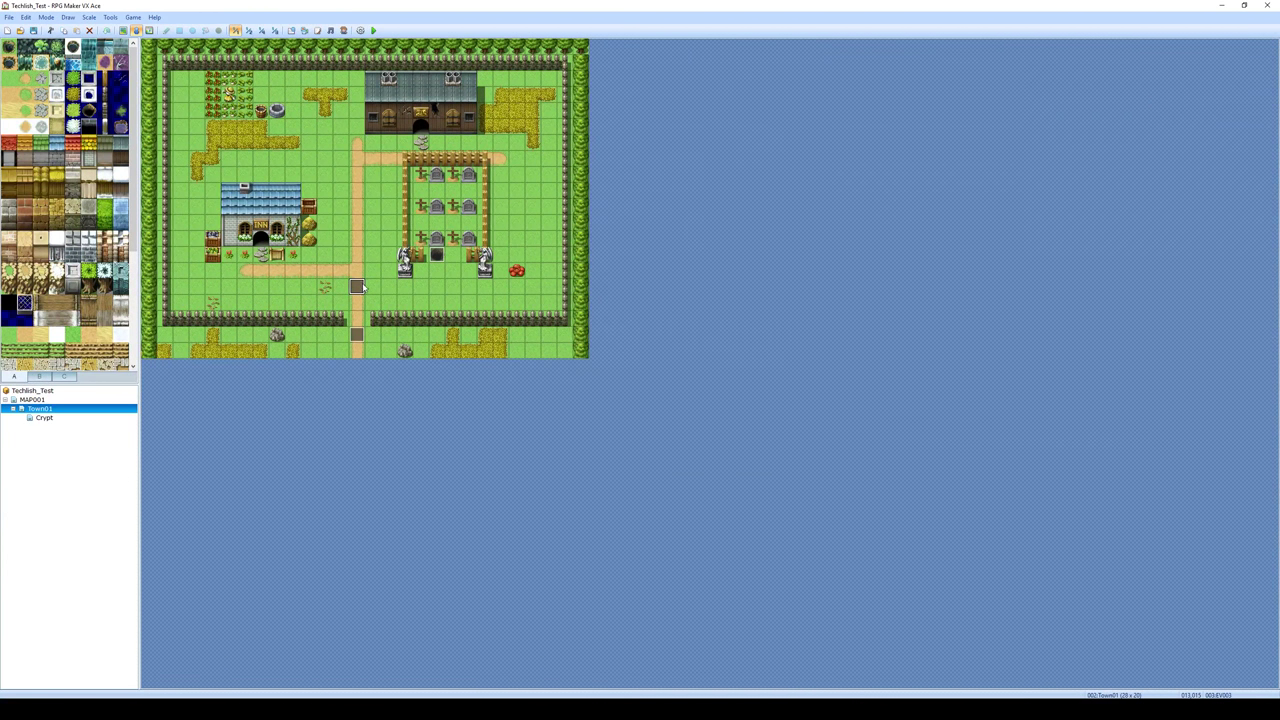
Set the path tile as the player's starting position and playtest with changes saved.
{"action": "right_click", "coordinate": [356, 300]}
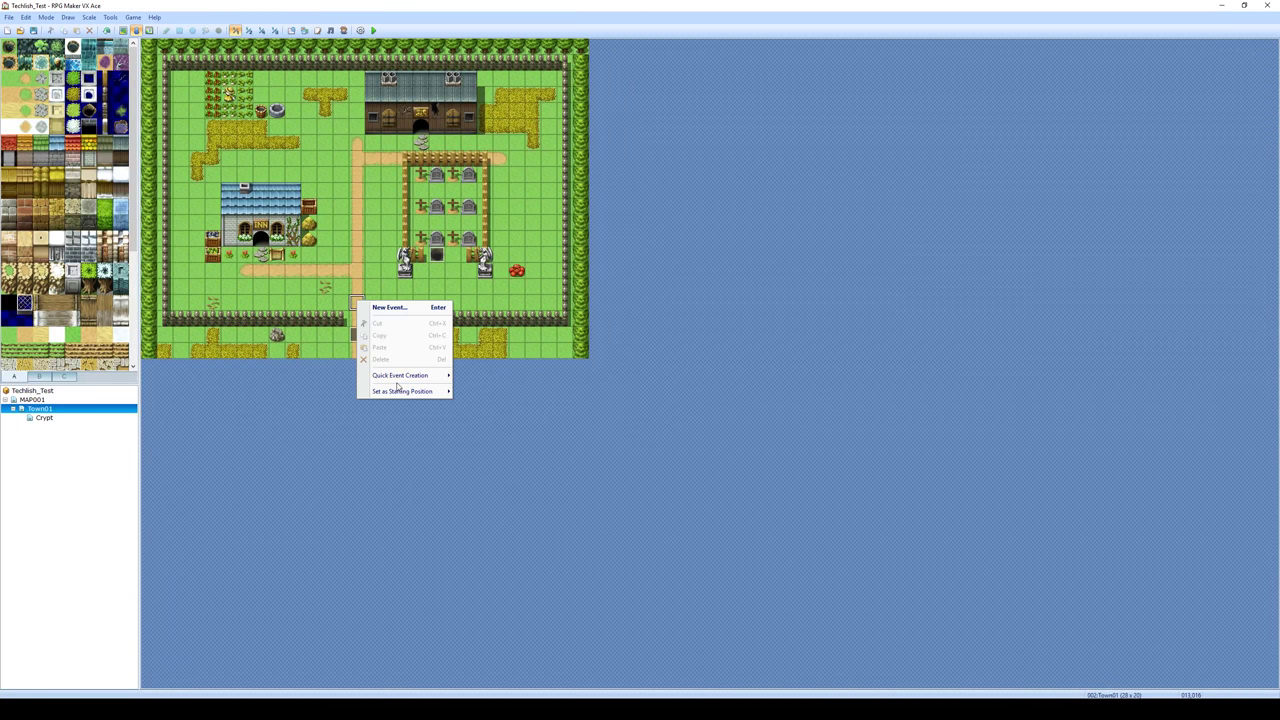
{"action": "mouse_move", "coordinate": [410, 391]}
{"action": "left_click", "coordinate": [493, 390]}
{"action": "key", "text": "alt+F4"}
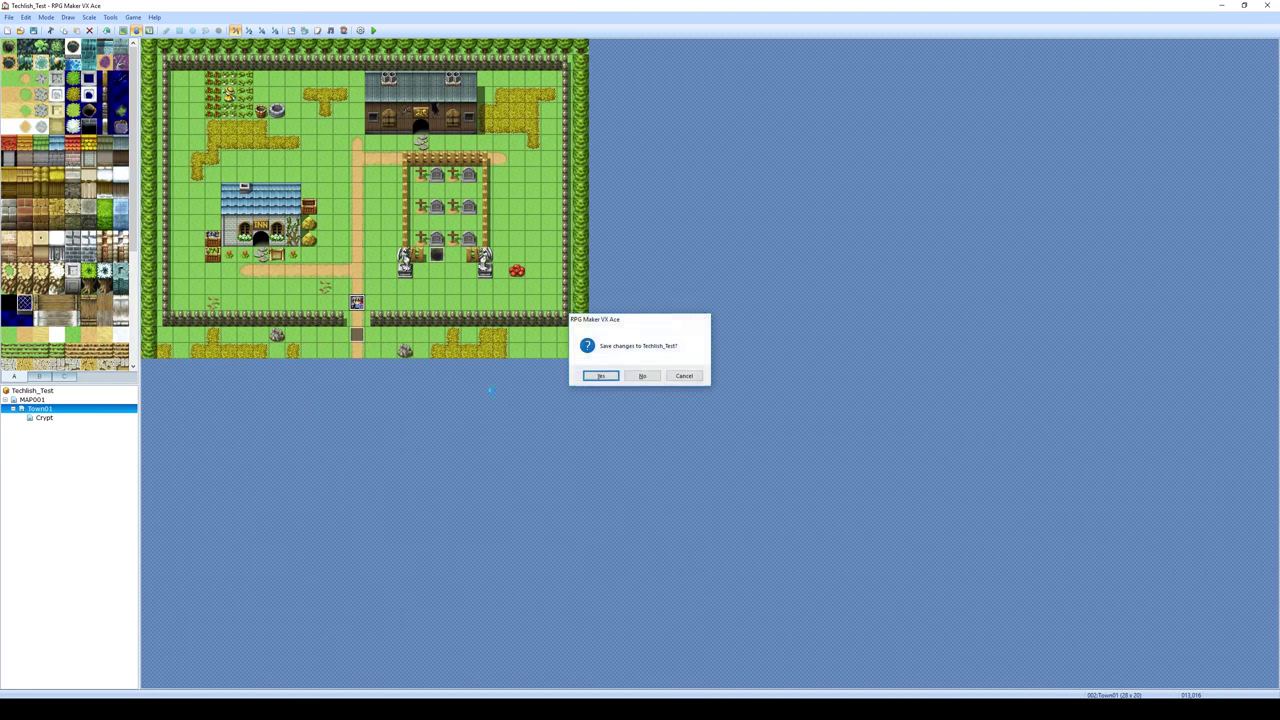
{"action": "key", "text": "Return"}
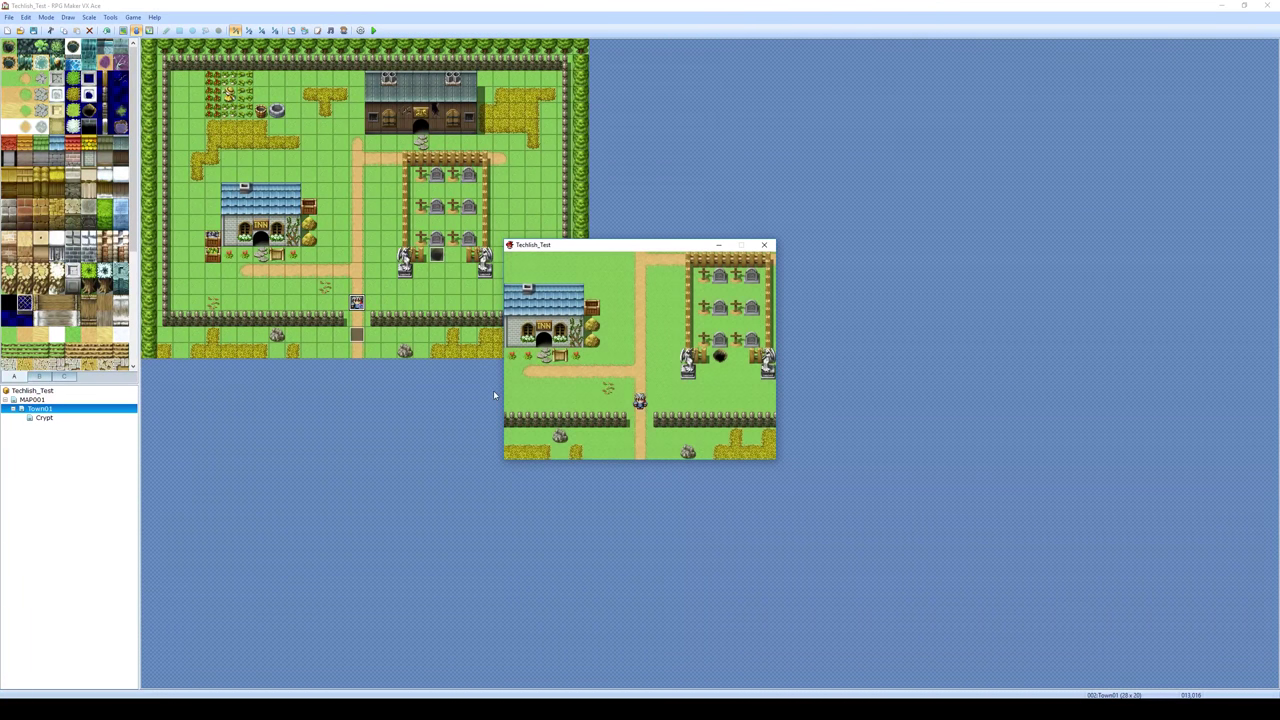
Walk the hero to the crypt hole, answer No, and dismiss the refusal message.
{"action": "key", "text": "Up"}
{"action": "key", "text": "Right"}
{"action": "key", "text": "Down"}
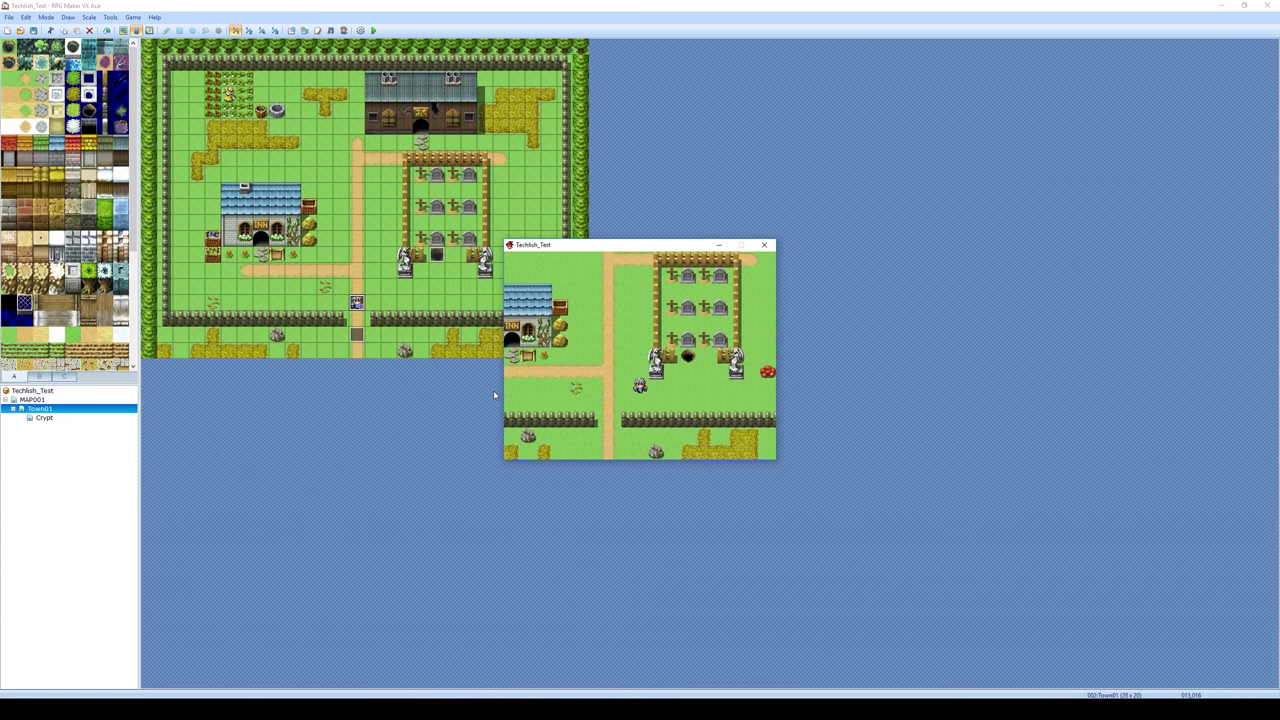
{"action": "key", "text": "Right"}
{"action": "key", "text": "Up"}
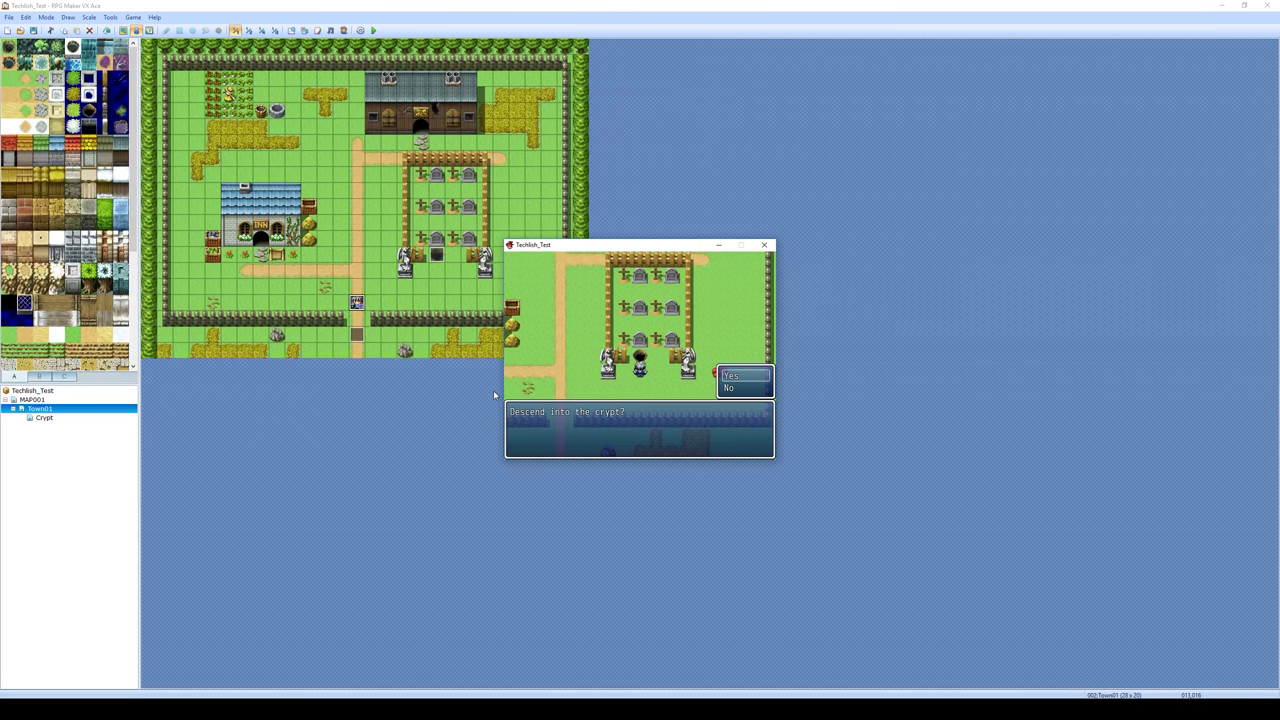
{"action": "key", "text": "Down"}
{"action": "key", "text": "Return"}
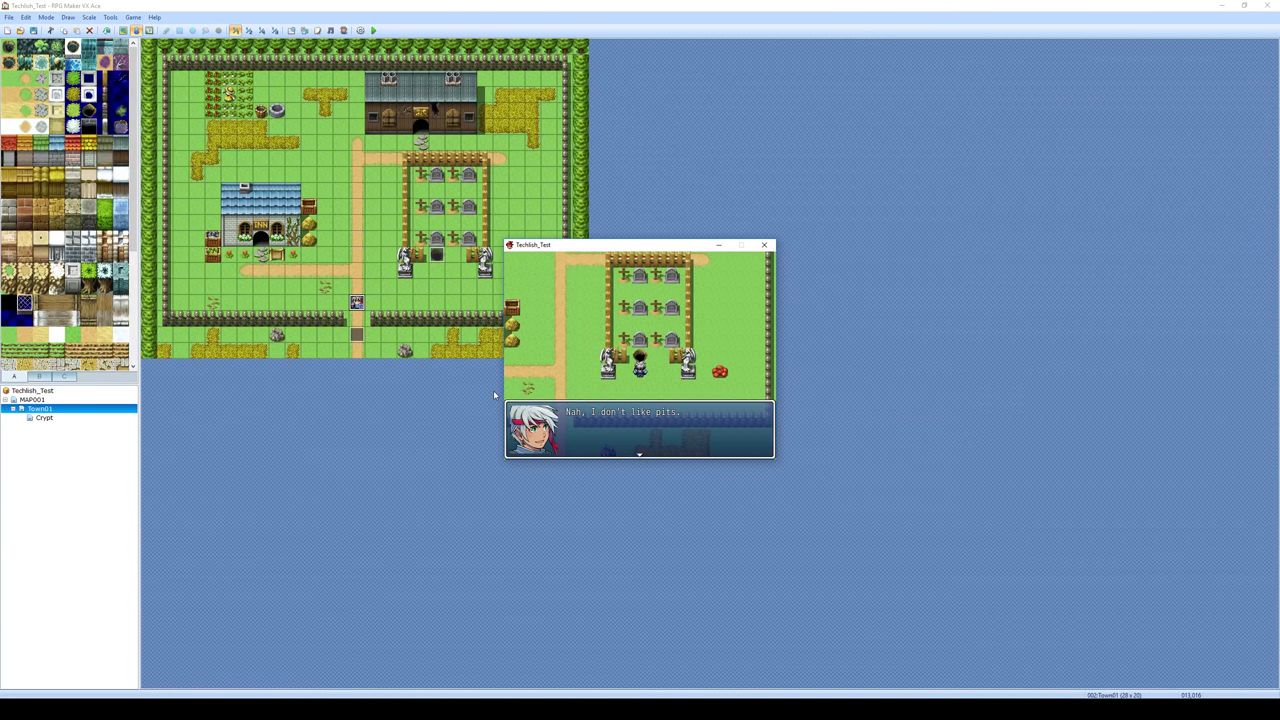
{"action": "key", "text": "Return"}
Examine the hole again, answer Yes to get the rope prompt, and close the playtest.
{"action": "key", "text": "Return"}
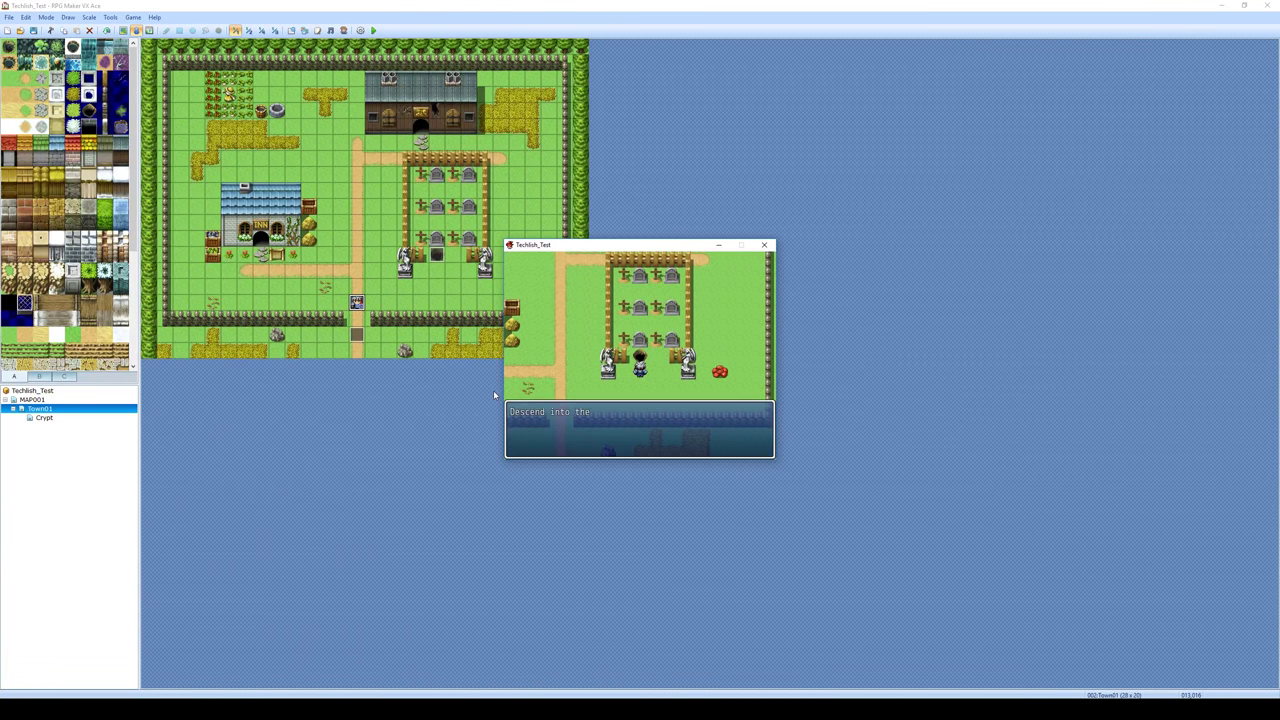
{"action": "key", "text": "Return"}
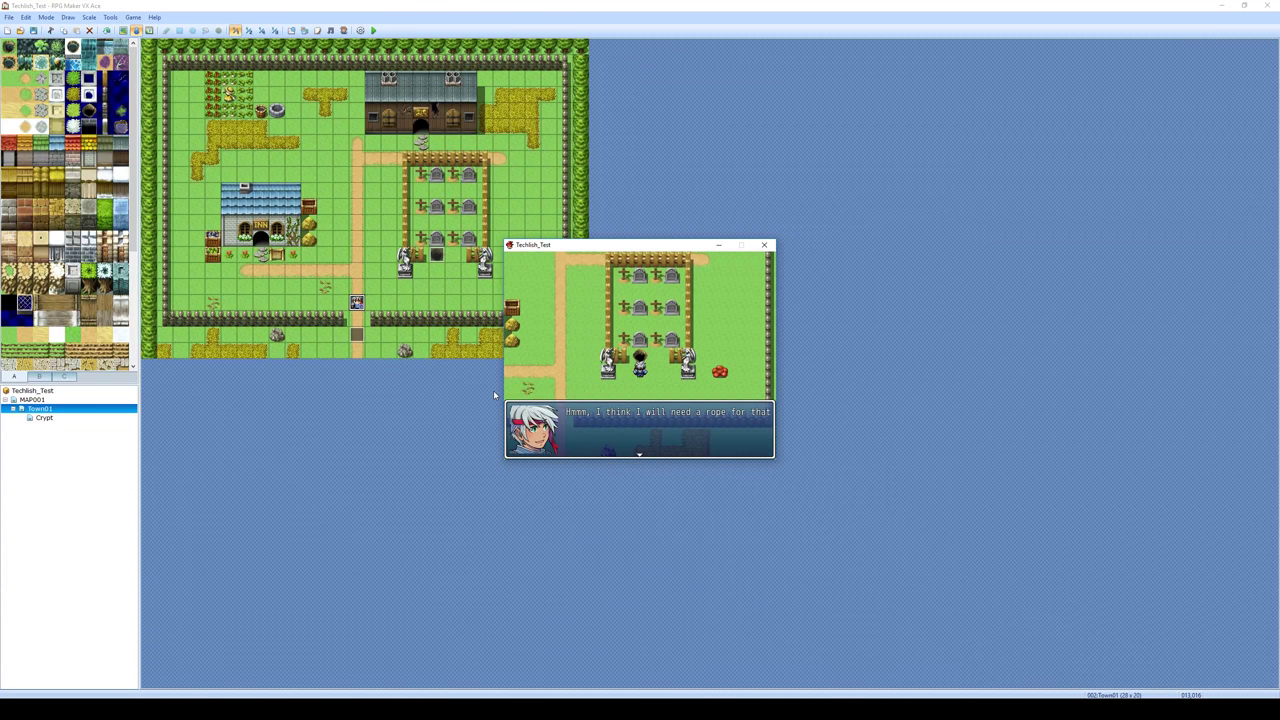
{"action": "key", "text": "Return"}
{"action": "key", "text": "Return"}
{"action": "key", "text": "Return"}
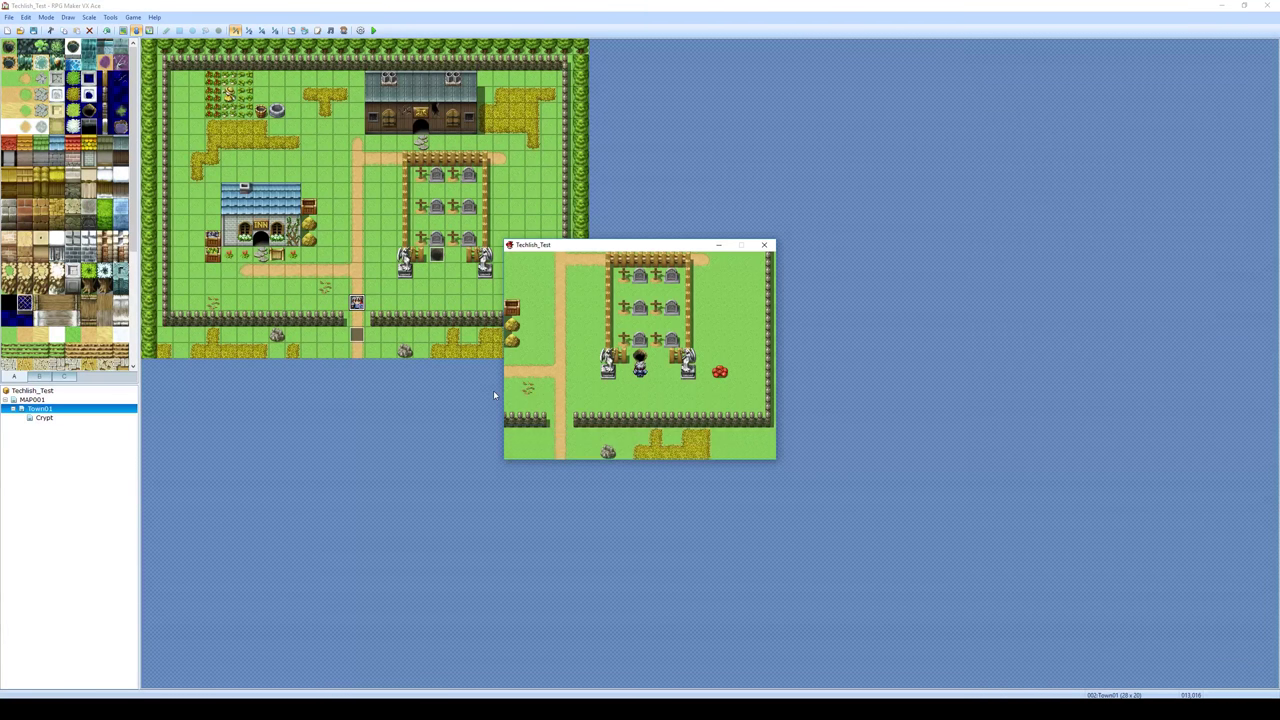
{"action": "left_click", "coordinate": [764, 244]}
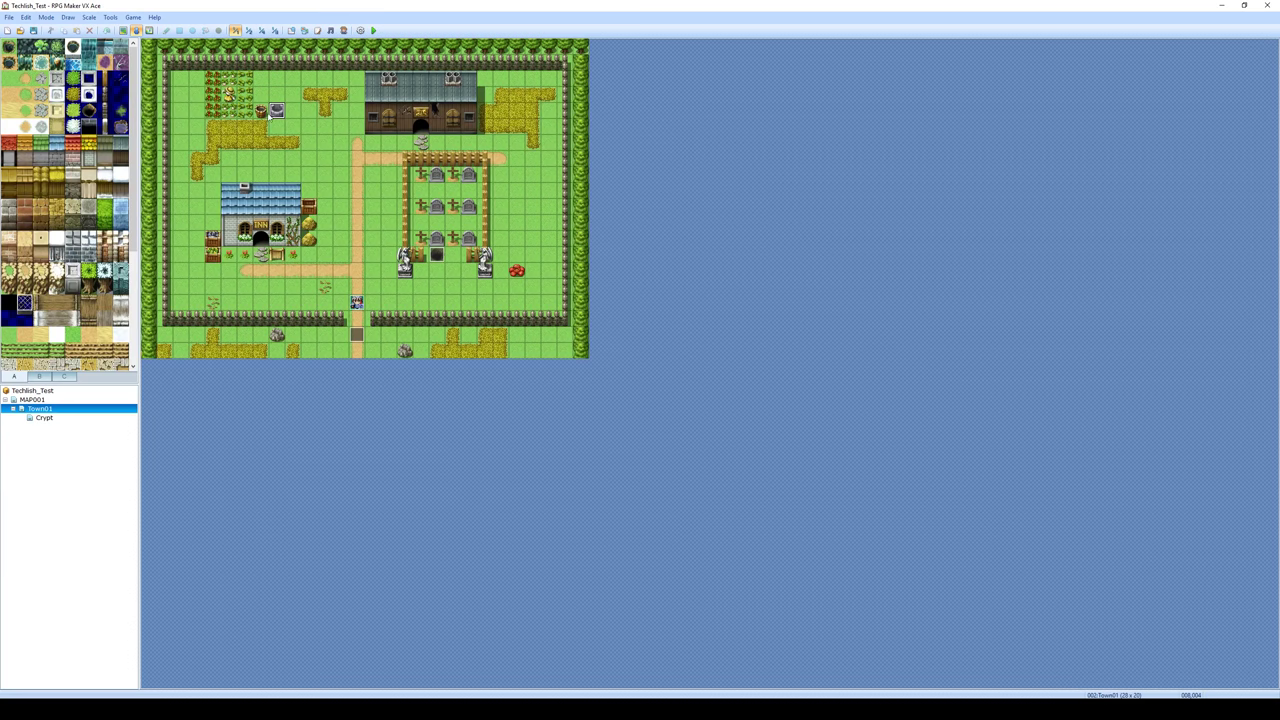
Create a new event on the well tile with Same as Characters priority.
{"action": "right_click", "coordinate": [277, 110]}
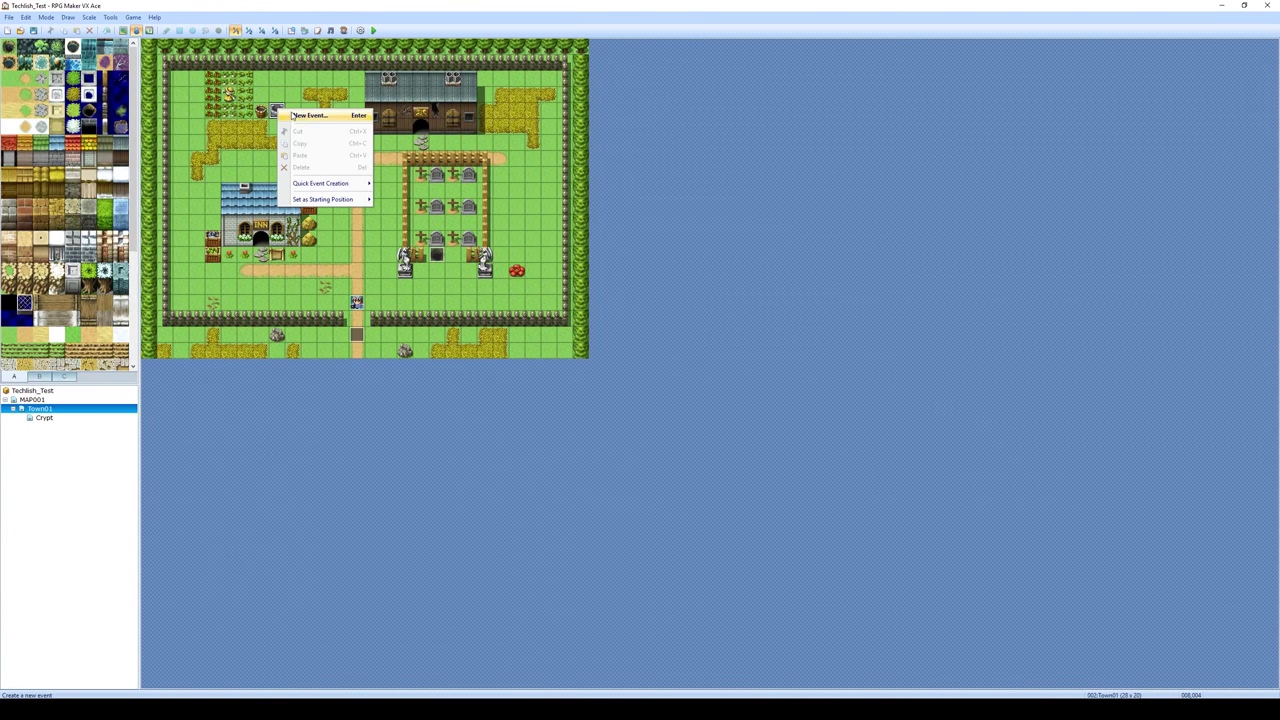
{"action": "left_click", "coordinate": [308, 117]}
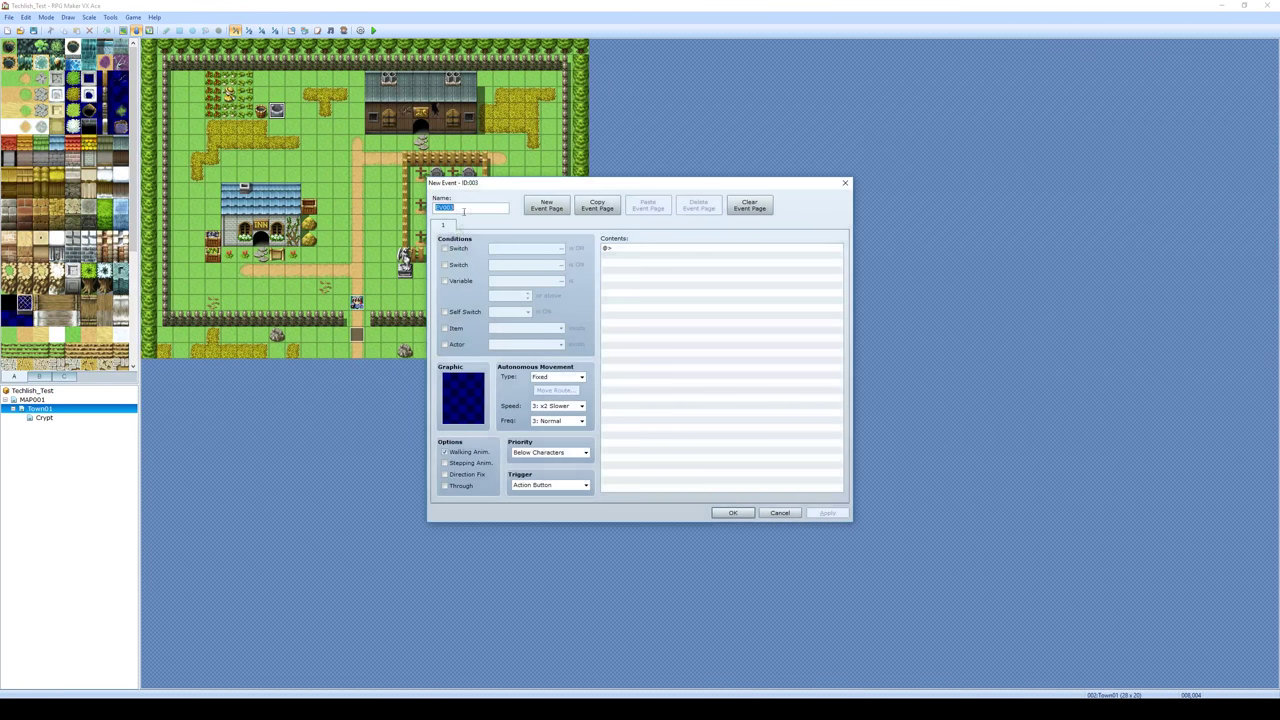
{"action": "left_click", "coordinate": [556, 452]}
{"action": "left_click", "coordinate": [540, 469]}
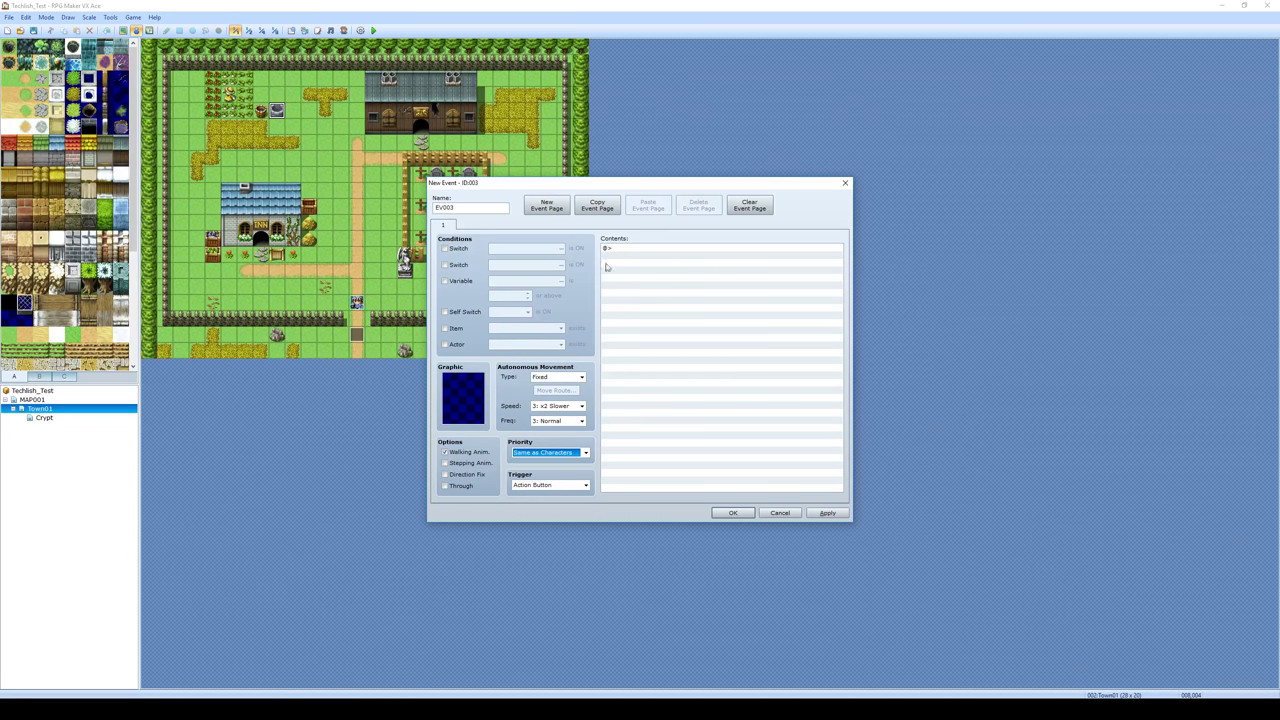
Add a Show Text message 'Search the well?' to the well event.
{"action": "left_click", "coordinate": [614, 248]}
{"action": "double_click", "coordinate": [614, 248]}
{"action": "left_click", "coordinate": [628, 239]}
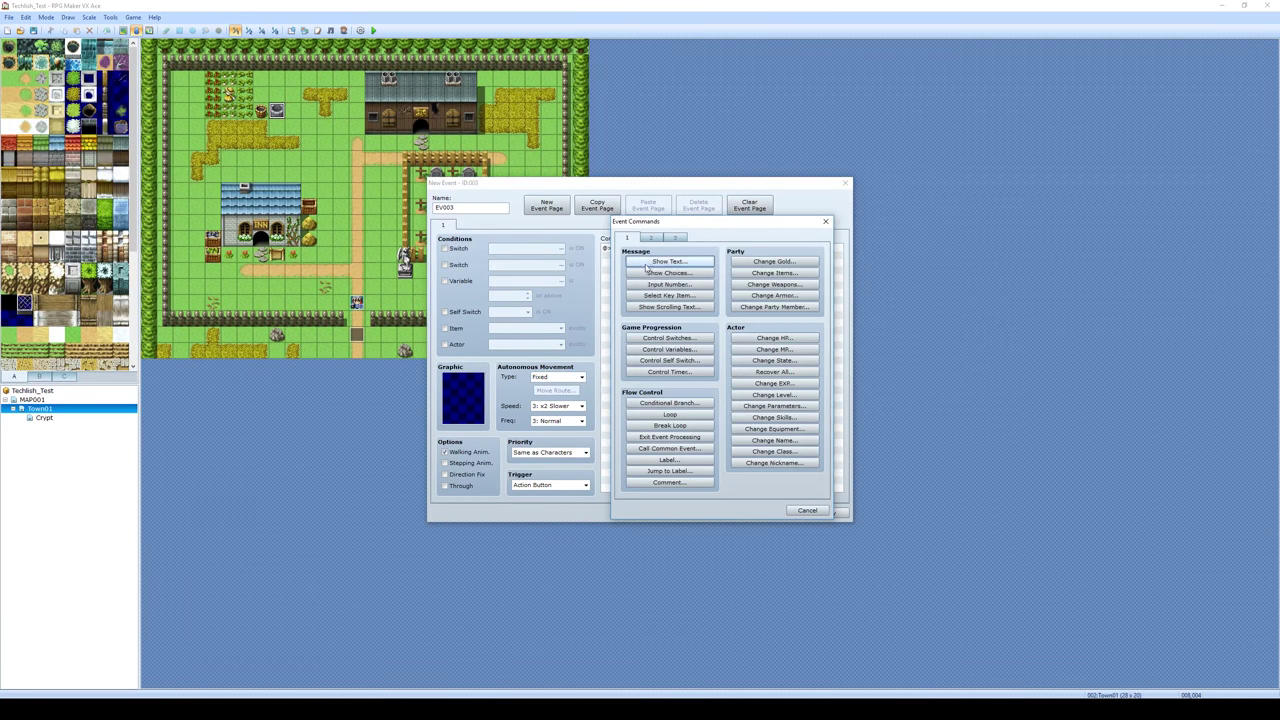
{"action": "left_click", "coordinate": [648, 262]}
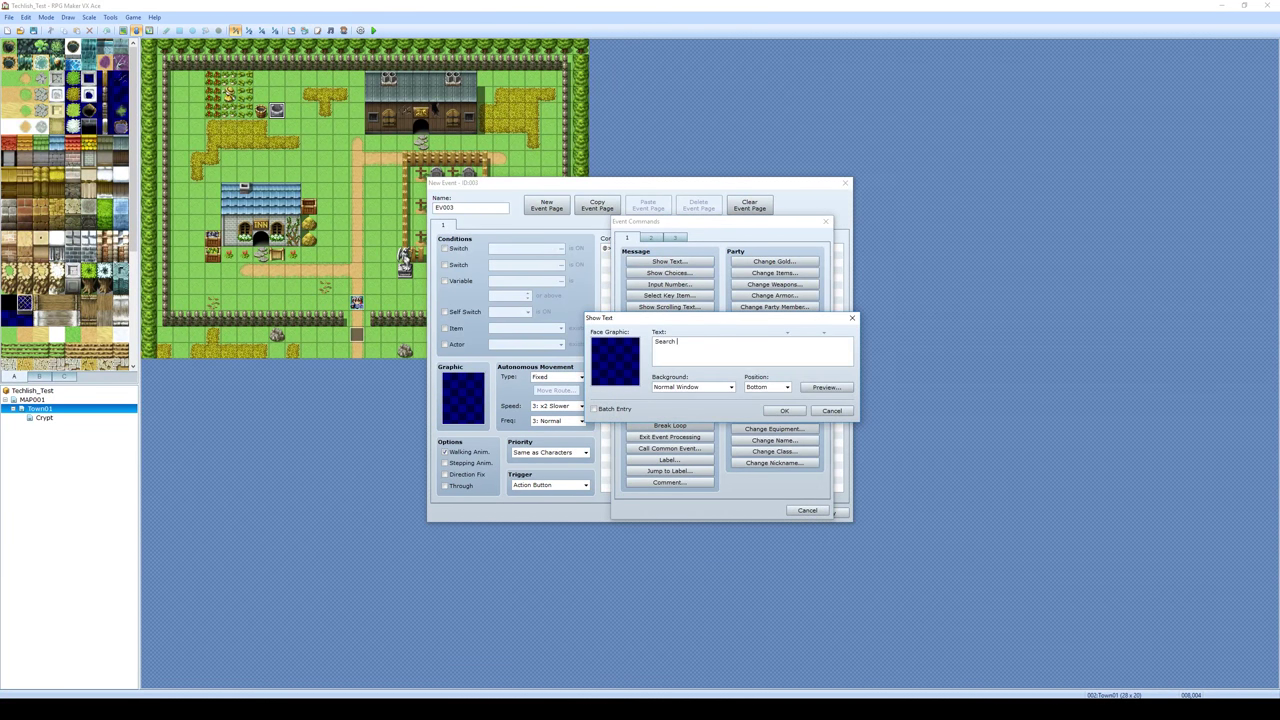
{"action": "left_click", "coordinate": [780, 410]}
Insert a Yes/No Show Choices command below the message.
{"action": "right_click", "coordinate": [640, 266]}
{"action": "left_click", "coordinate": [638, 263]}
{"action": "right_click", "coordinate": [628, 263]}
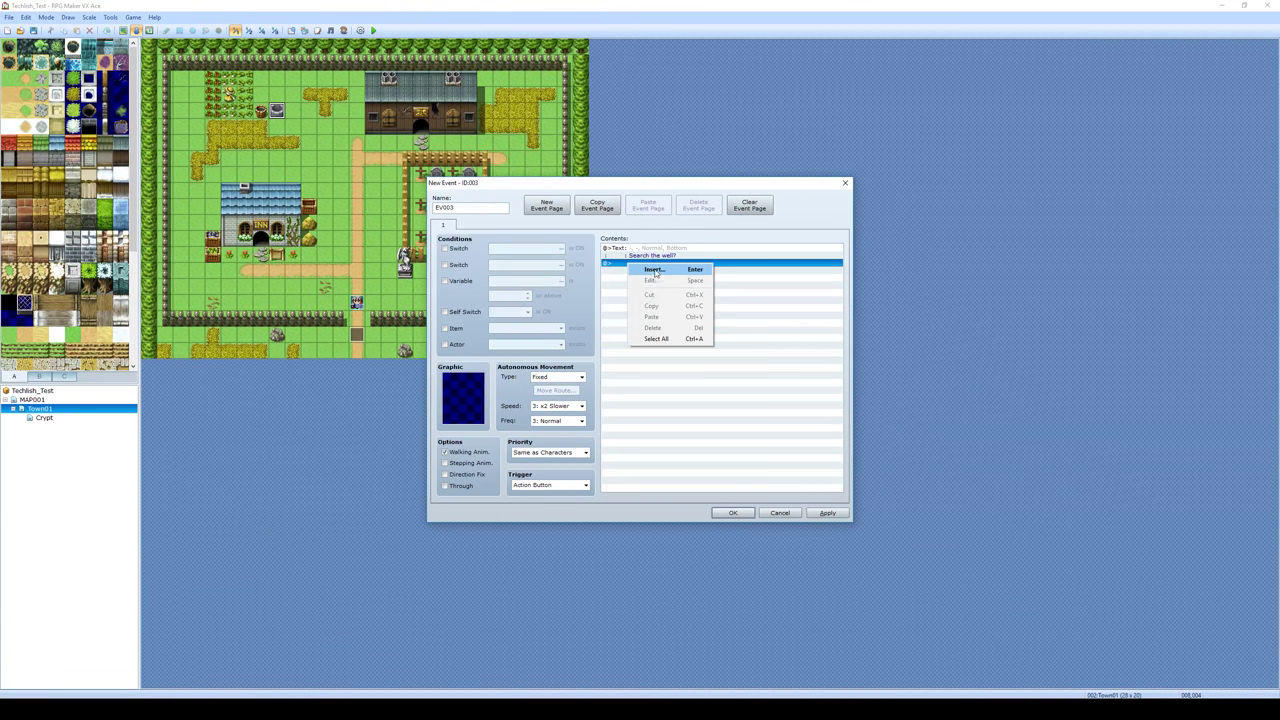
{"action": "left_click", "coordinate": [660, 268]}
{"action": "left_click", "coordinate": [668, 272]}
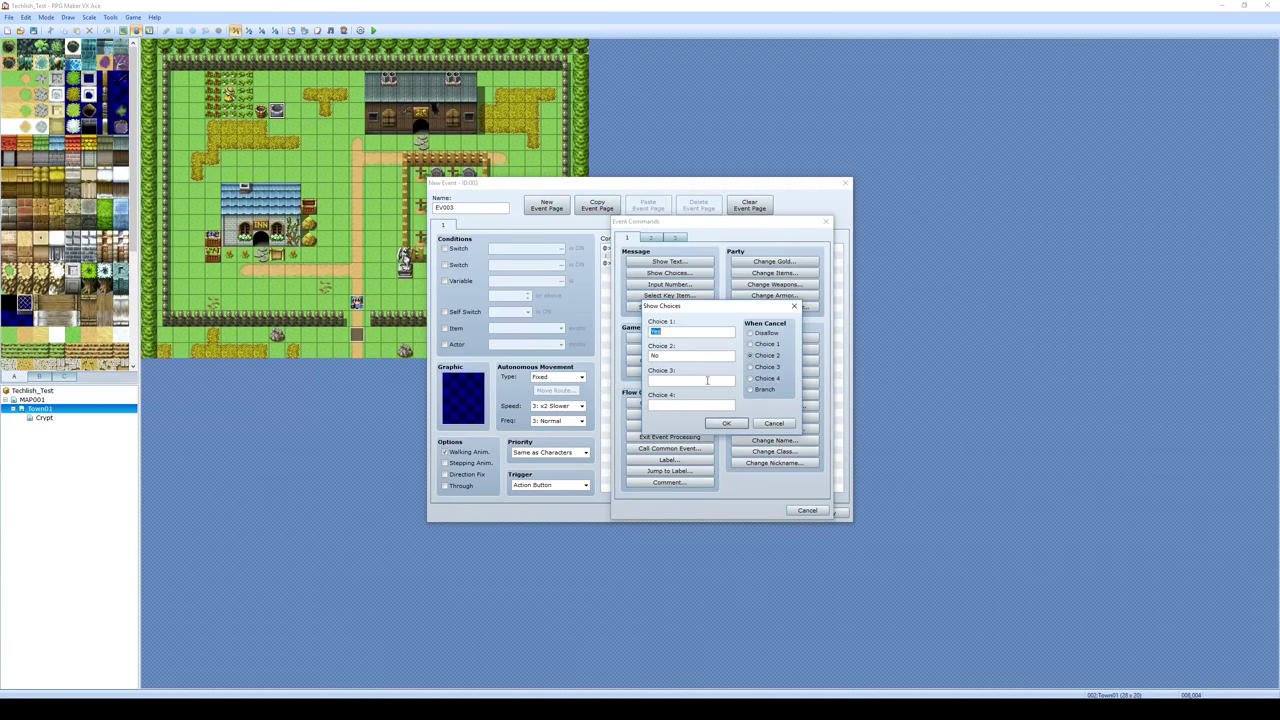
{"action": "left_click", "coordinate": [727, 426]}
Under When [No], add a 'Nope' message with the white-haired hero face.
{"action": "double_click", "coordinate": [633, 293]}
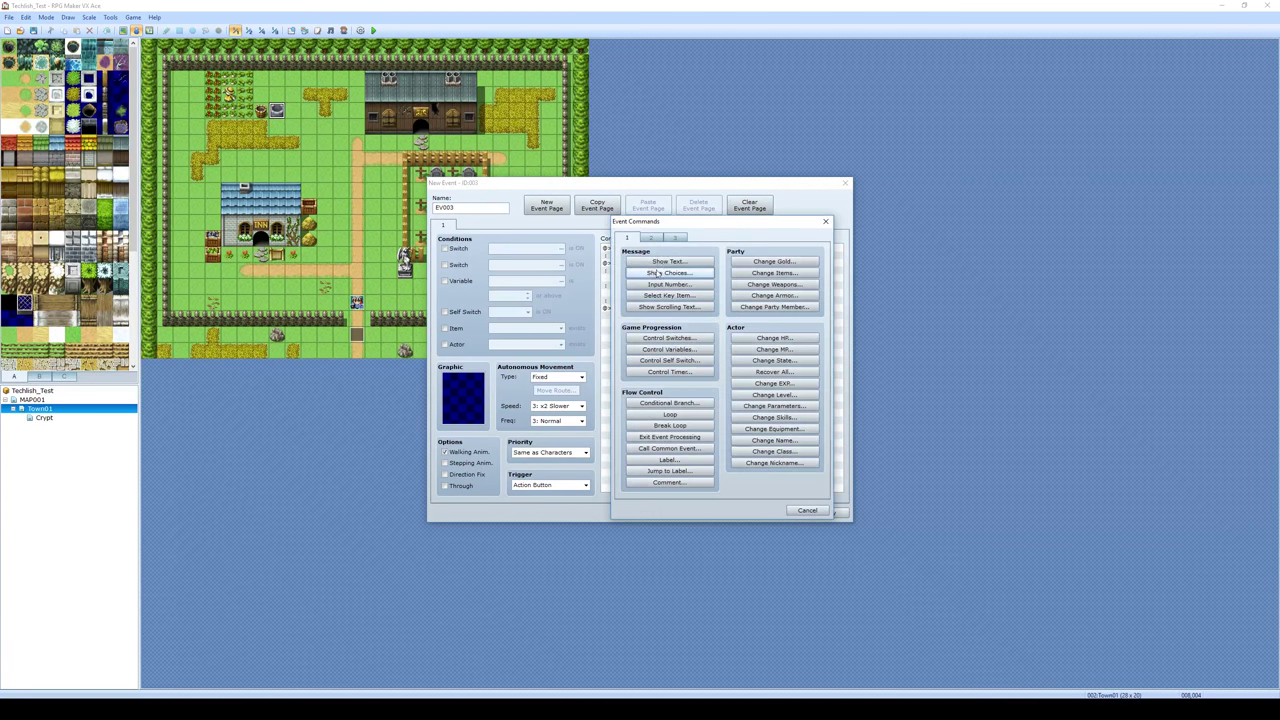
{"action": "left_click", "coordinate": [669, 261]}
{"action": "double_click", "coordinate": [613, 360]}
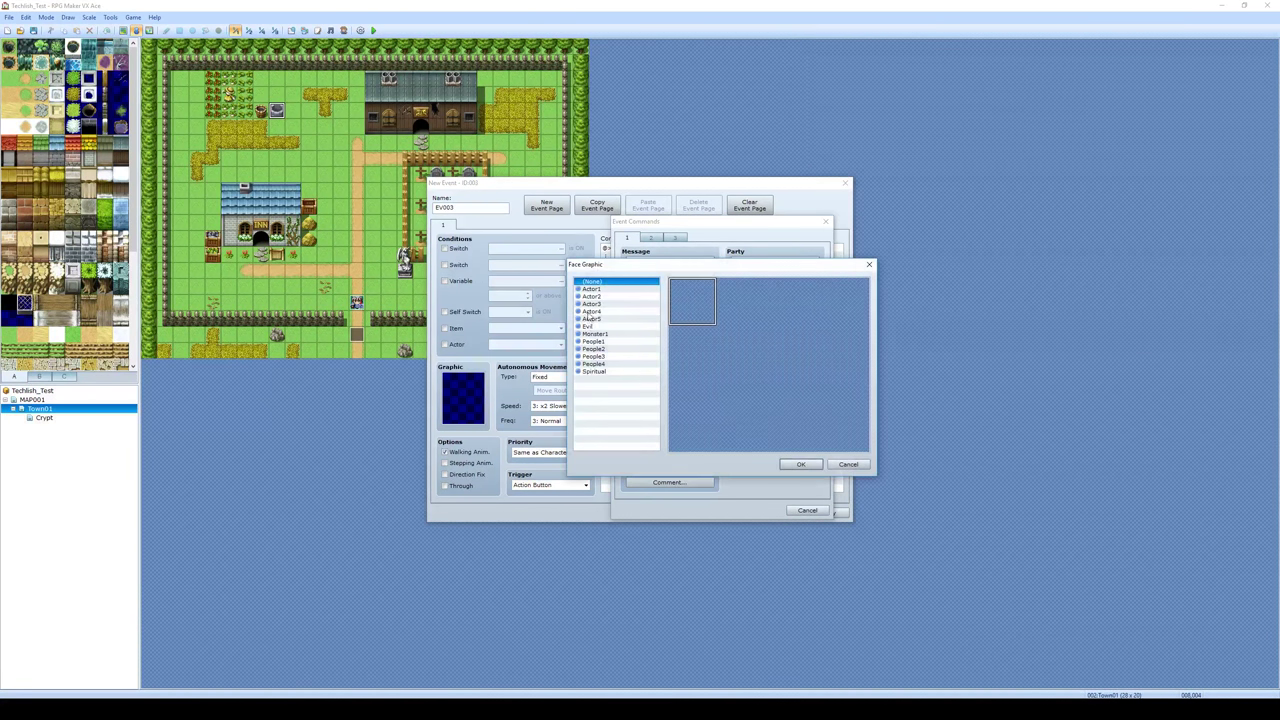
{"action": "left_click", "coordinate": [610, 314]}
{"action": "double_click", "coordinate": [692, 316]}
{"action": "left_click", "coordinate": [676, 348]}
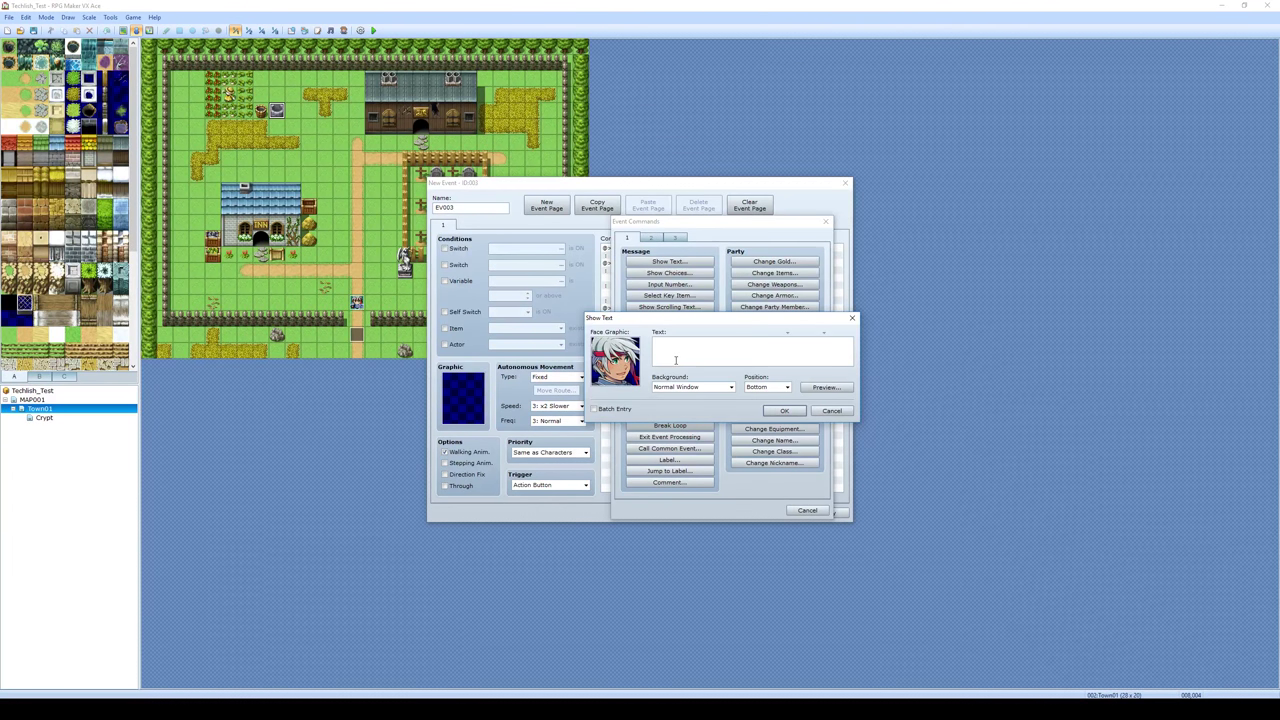
{"action": "left_click", "coordinate": [783, 410]}
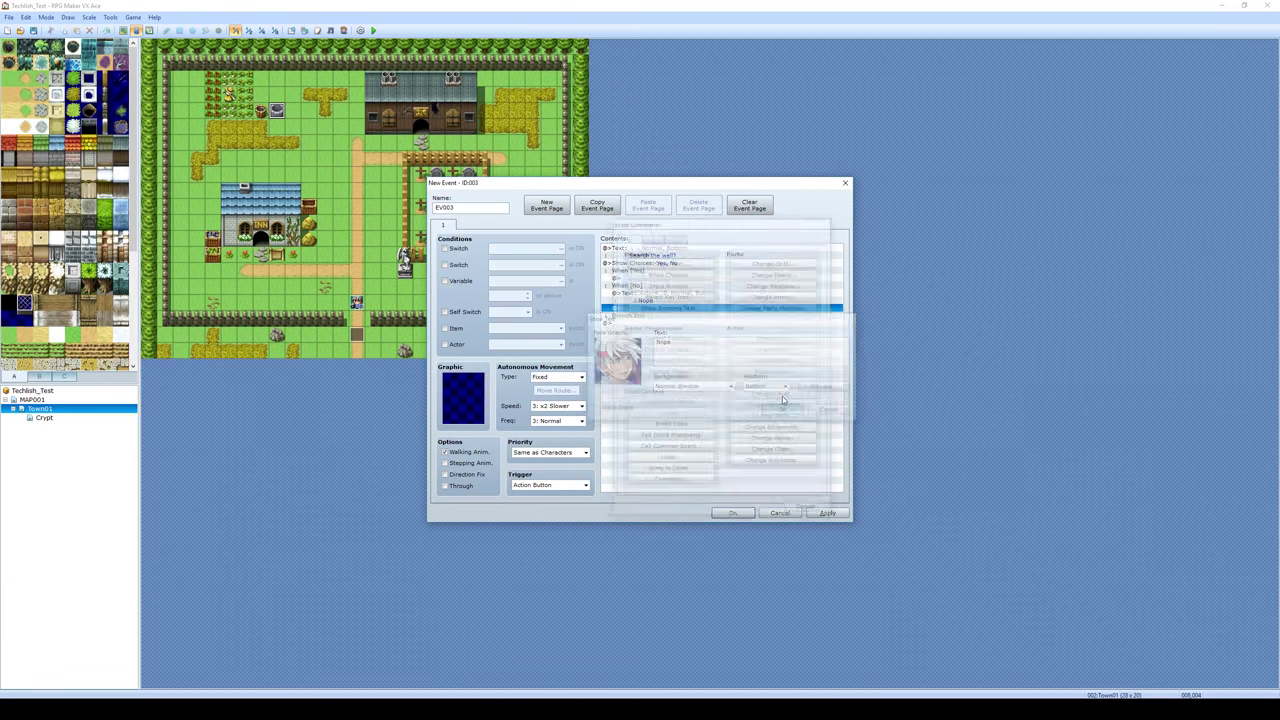
Under When [Yes], add the message 'You found a rope!'.
{"action": "double_click", "coordinate": [640, 278]}
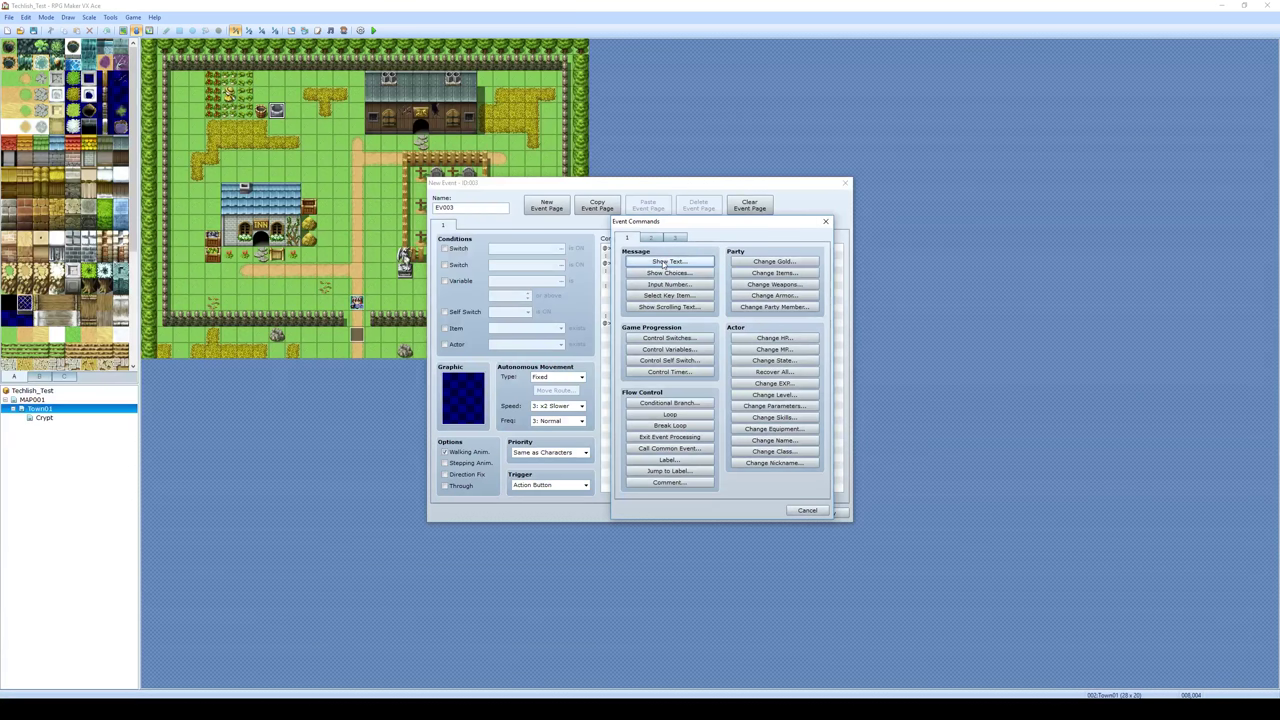
{"action": "left_click", "coordinate": [665, 262]}
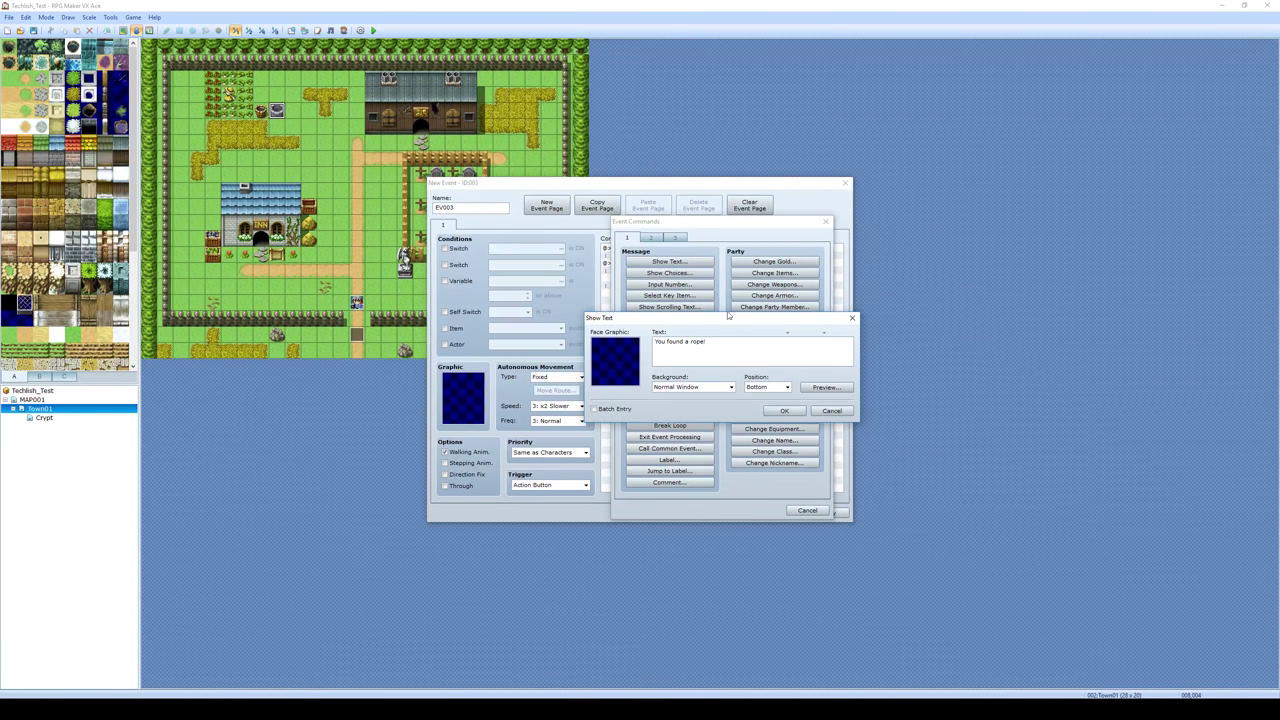
{"action": "left_click", "coordinate": [782, 411]}
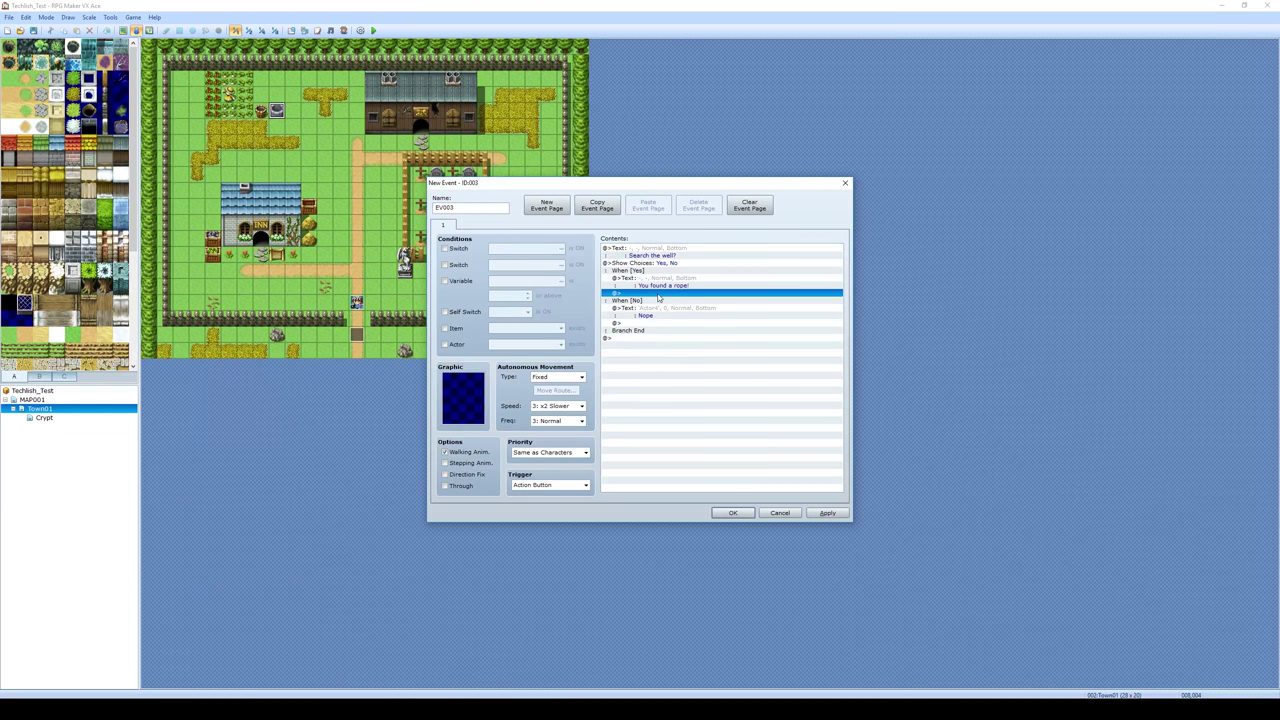
Insert Control Switches setting 0001:Rope2Crypt ON under the rope message, then save the event.
{"action": "right_click", "coordinate": [658, 297]}
{"action": "left_click", "coordinate": [679, 303]}
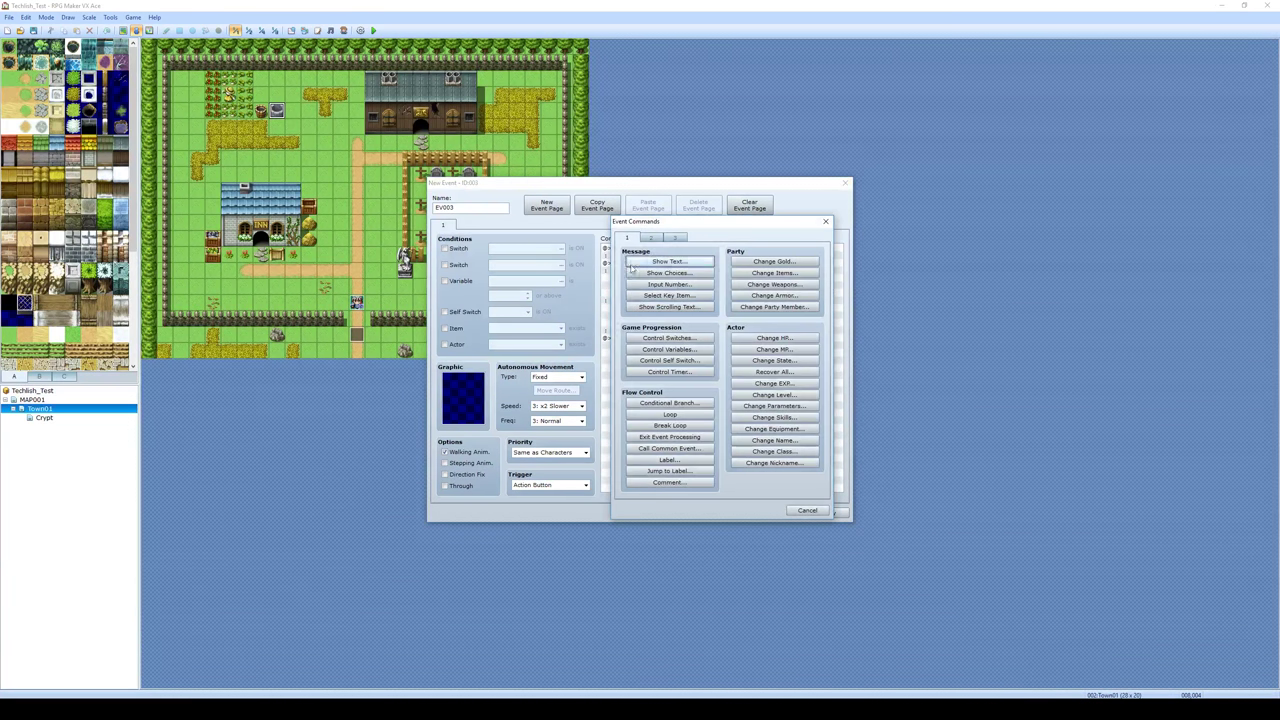
{"action": "left_click", "coordinate": [675, 339]}
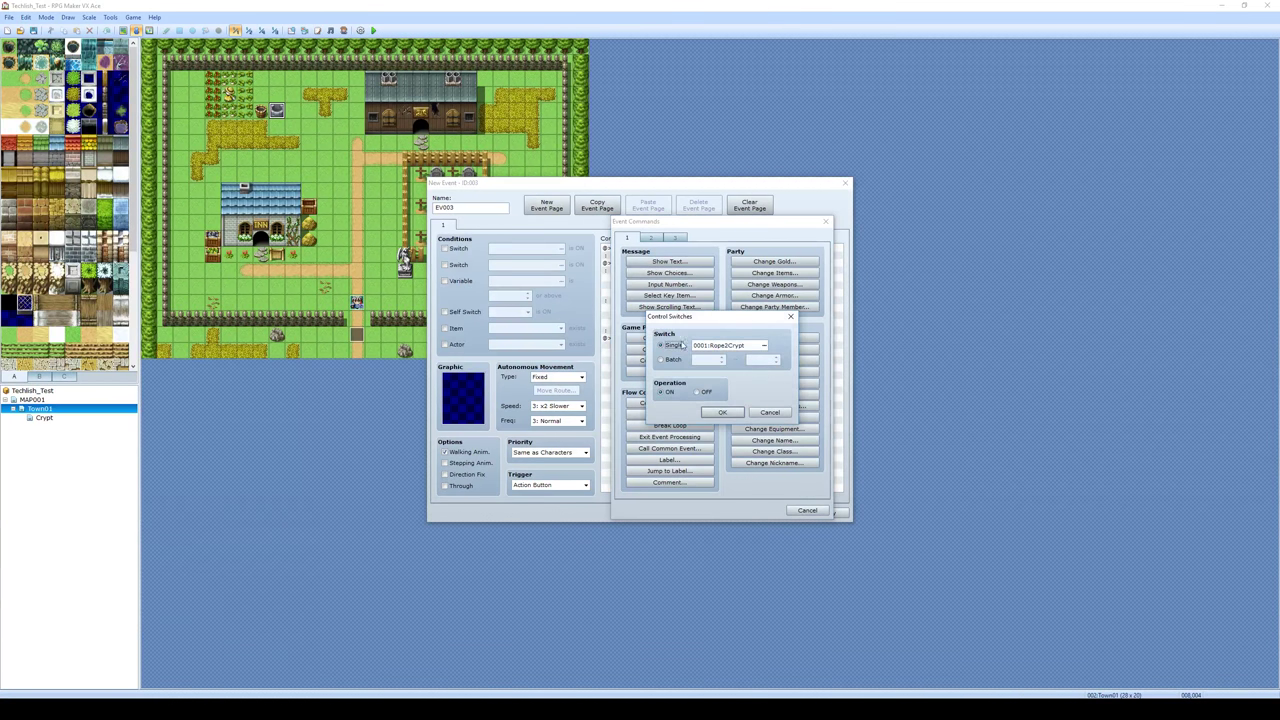
{"action": "left_click", "coordinate": [763, 345]}
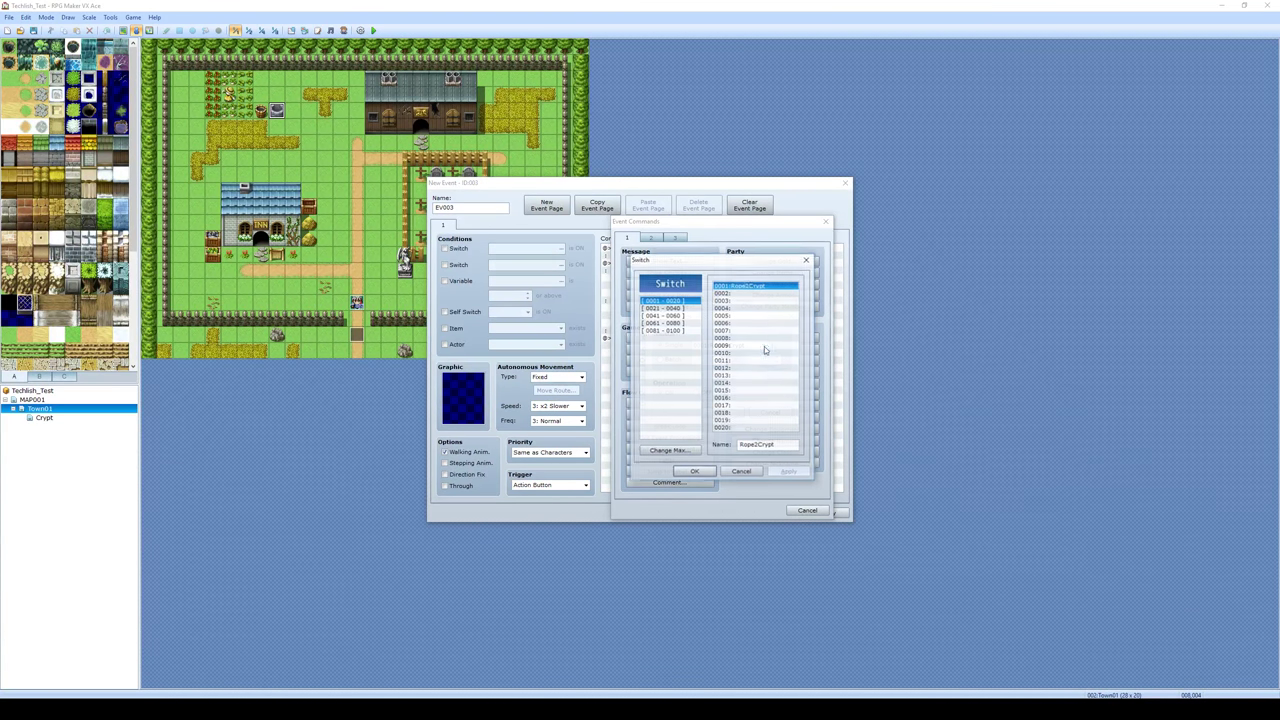
{"action": "double_click", "coordinate": [752, 287]}
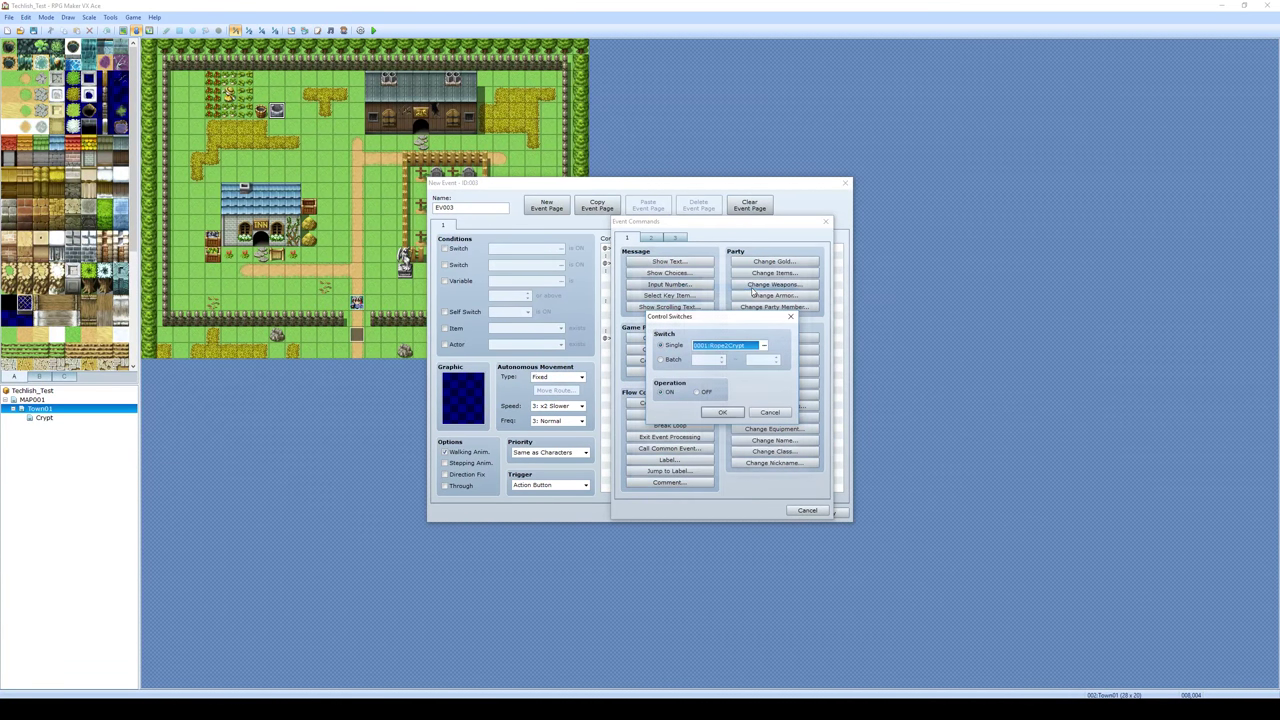
{"action": "left_click", "coordinate": [716, 414]}
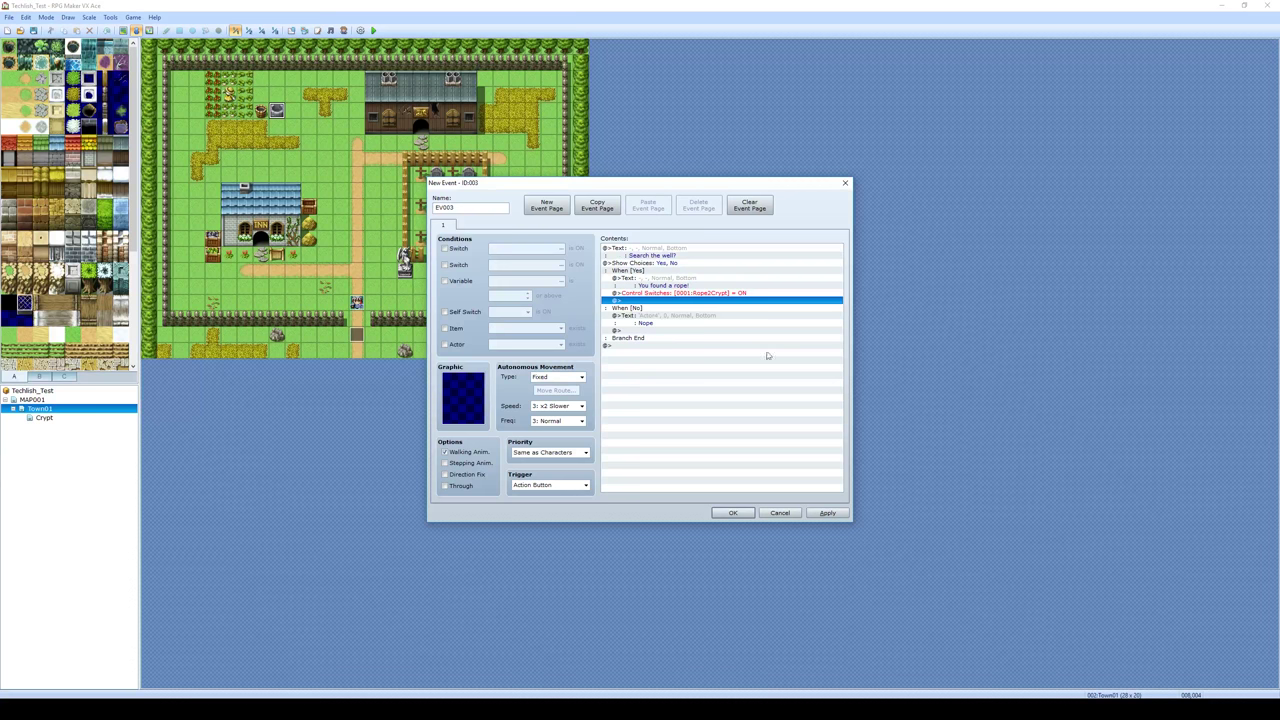
{"action": "left_click_drag", "start_coordinate": [657, 186], "coordinate": [819, 154]}
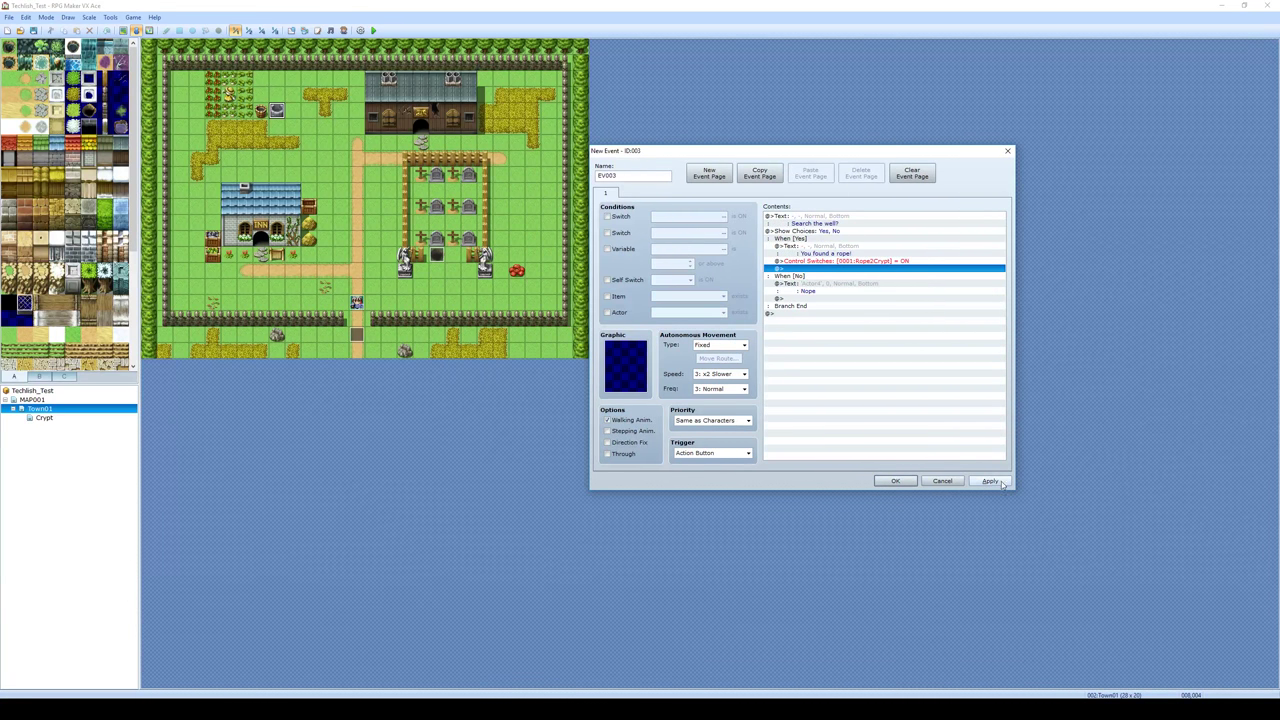
{"action": "left_click", "coordinate": [906, 481]}
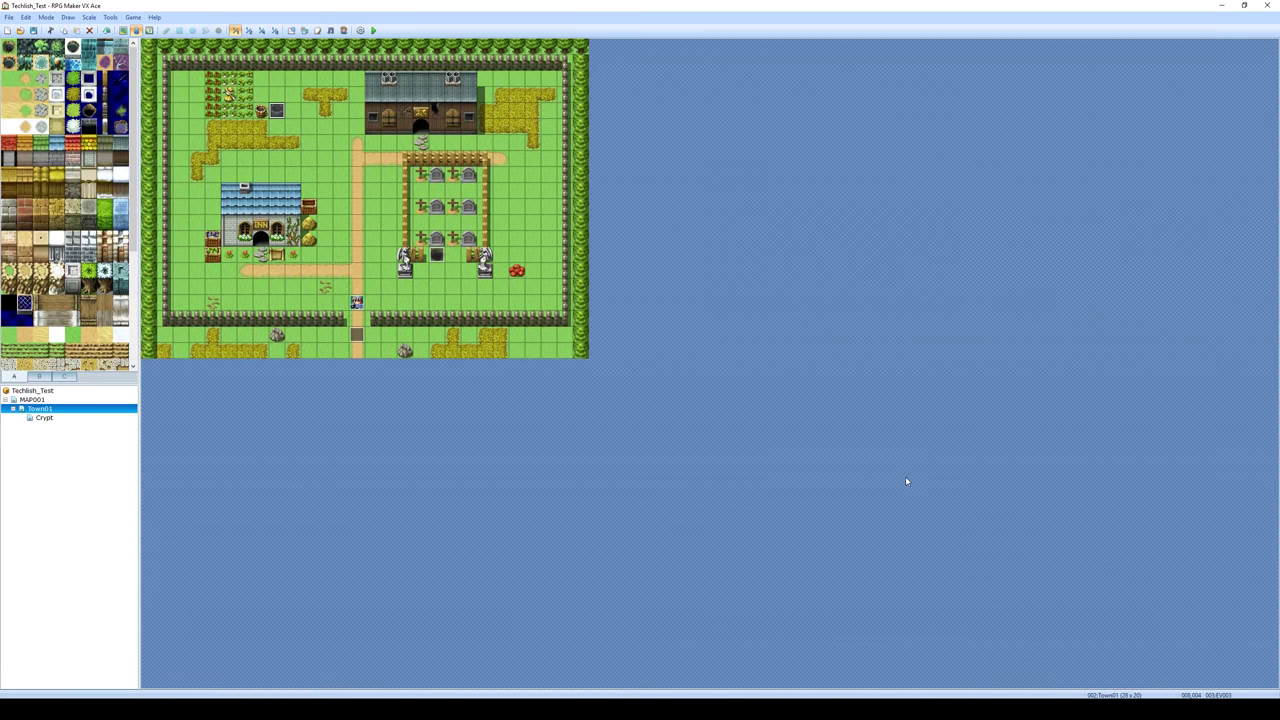
Start a playtest with F12 and get refused at the crypt hole without a rope.
{"action": "key", "text": "F12"}
{"action": "key", "text": "Return"}
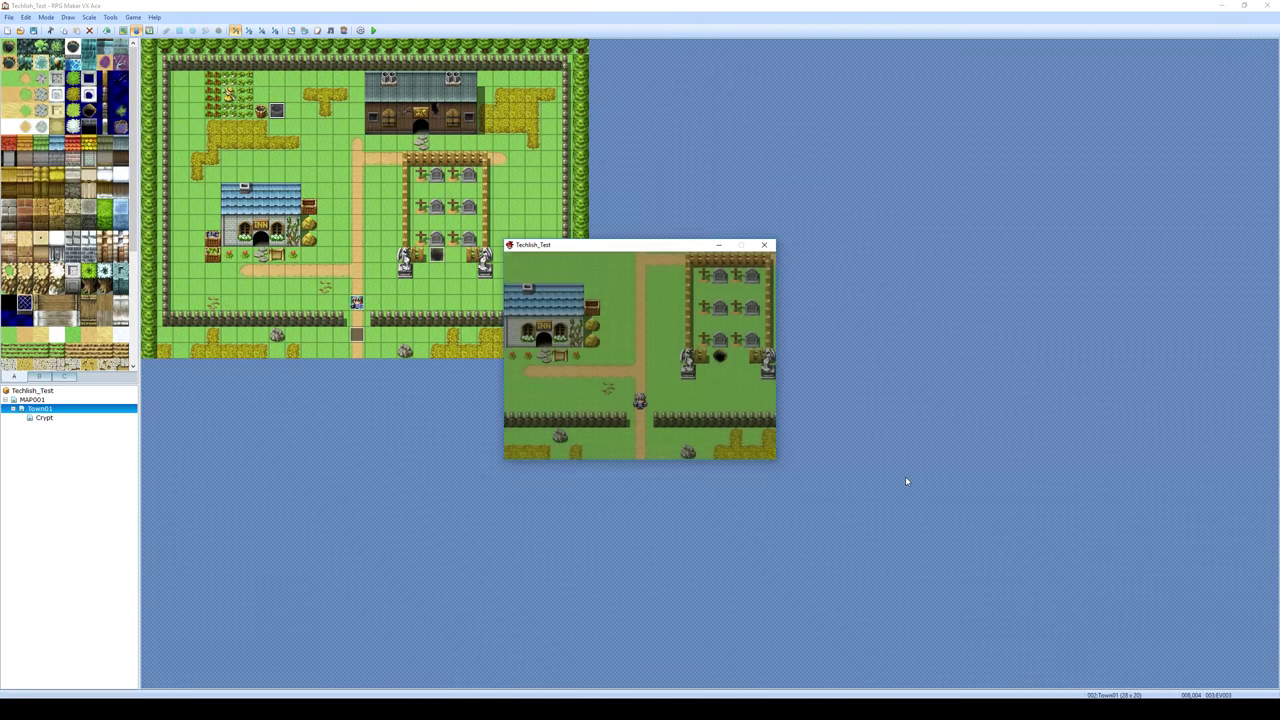
{"action": "key", "text": "Right"}
{"action": "key", "text": "Up"}
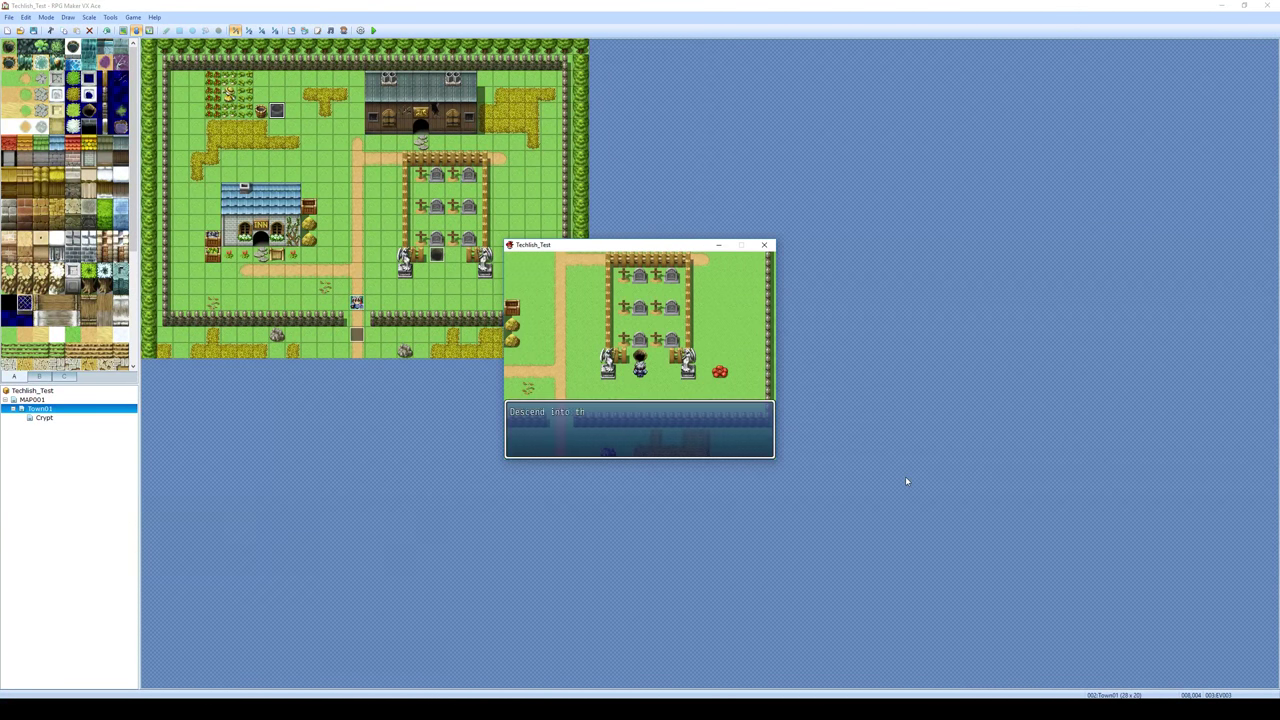
{"action": "key", "text": "Return"}
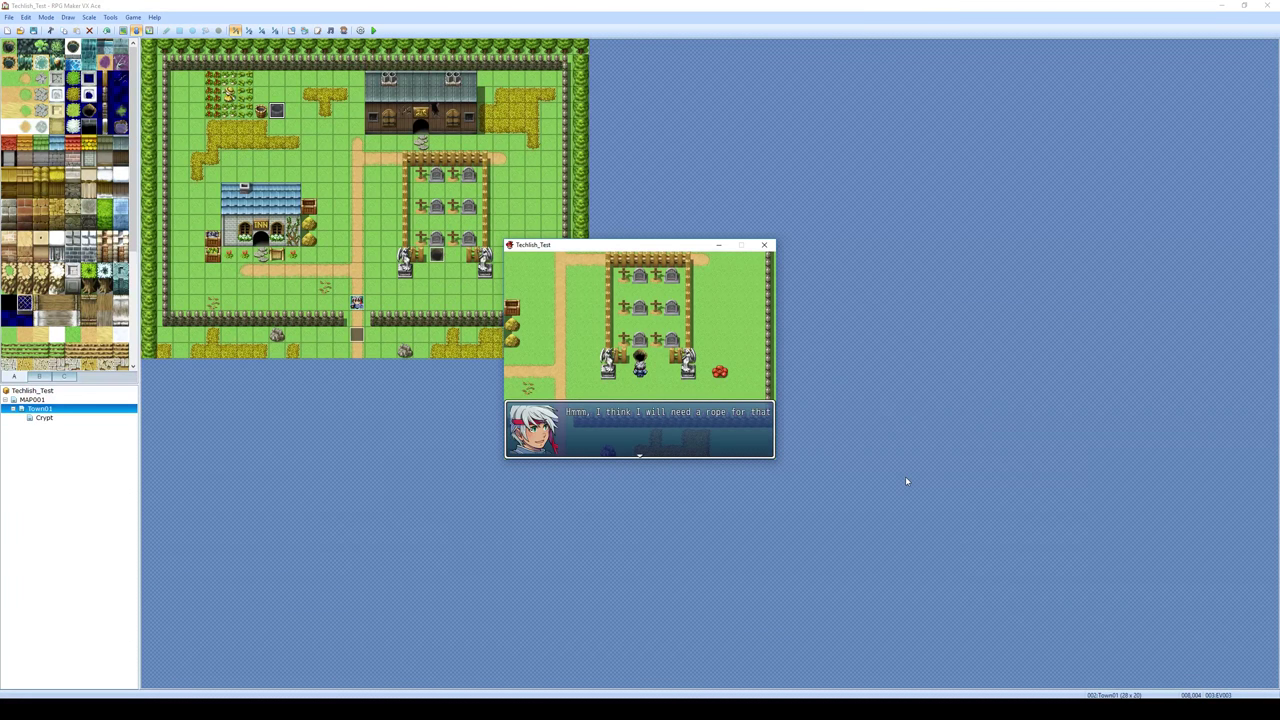
{"action": "key", "text": "Return"}
Walk the hero to the well and search it to find the rope.
{"action": "key", "text": "Left"}
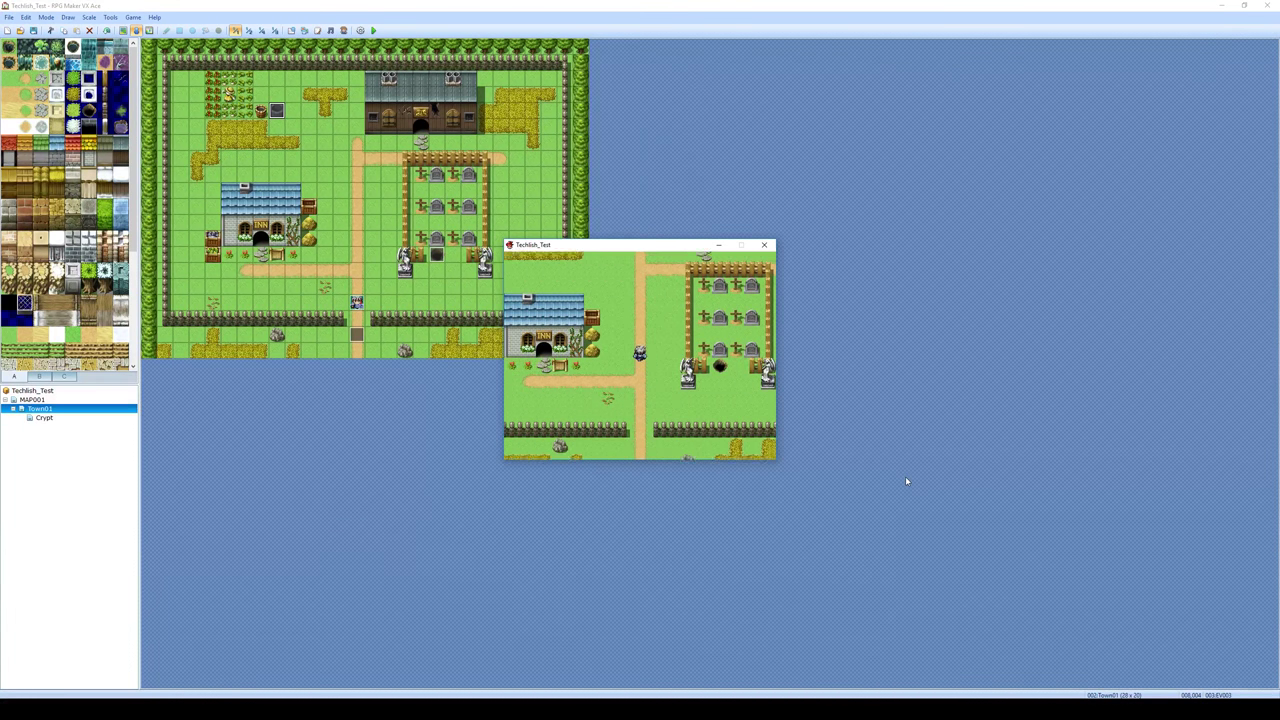
{"action": "key", "text": "Up"}
{"action": "key", "text": "Left"}
{"action": "key", "text": "Return"}
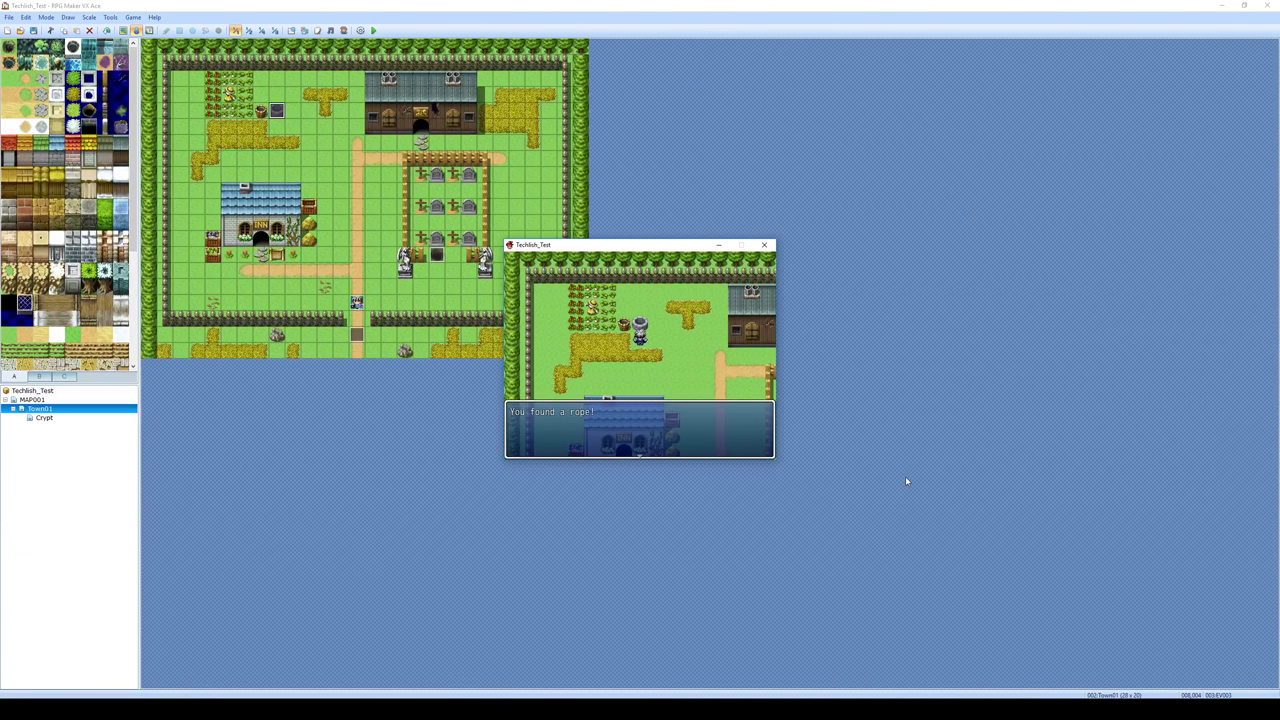
{"action": "key", "text": "Return"}
Walk back to the crypt hole and examine it again.
{"action": "key", "text": "Down"}
{"action": "key", "text": "Right"}
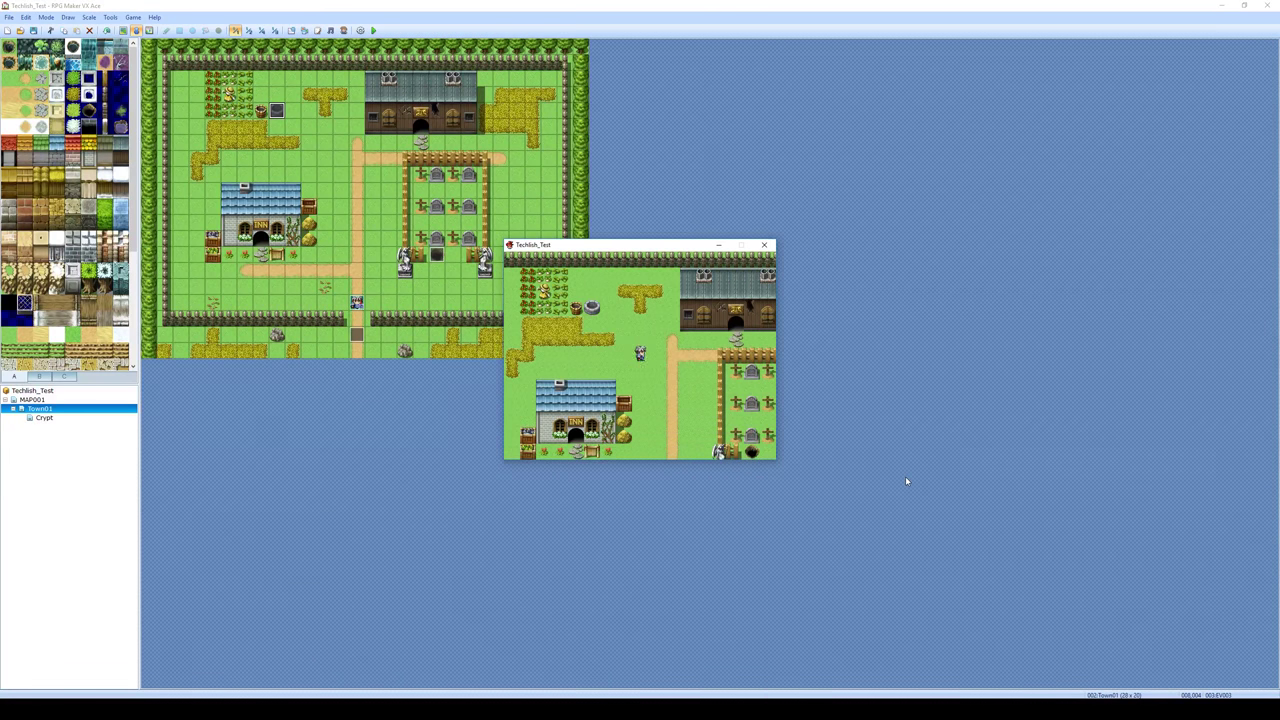
{"action": "key", "text": "Down"}
{"action": "key", "text": "Right"}
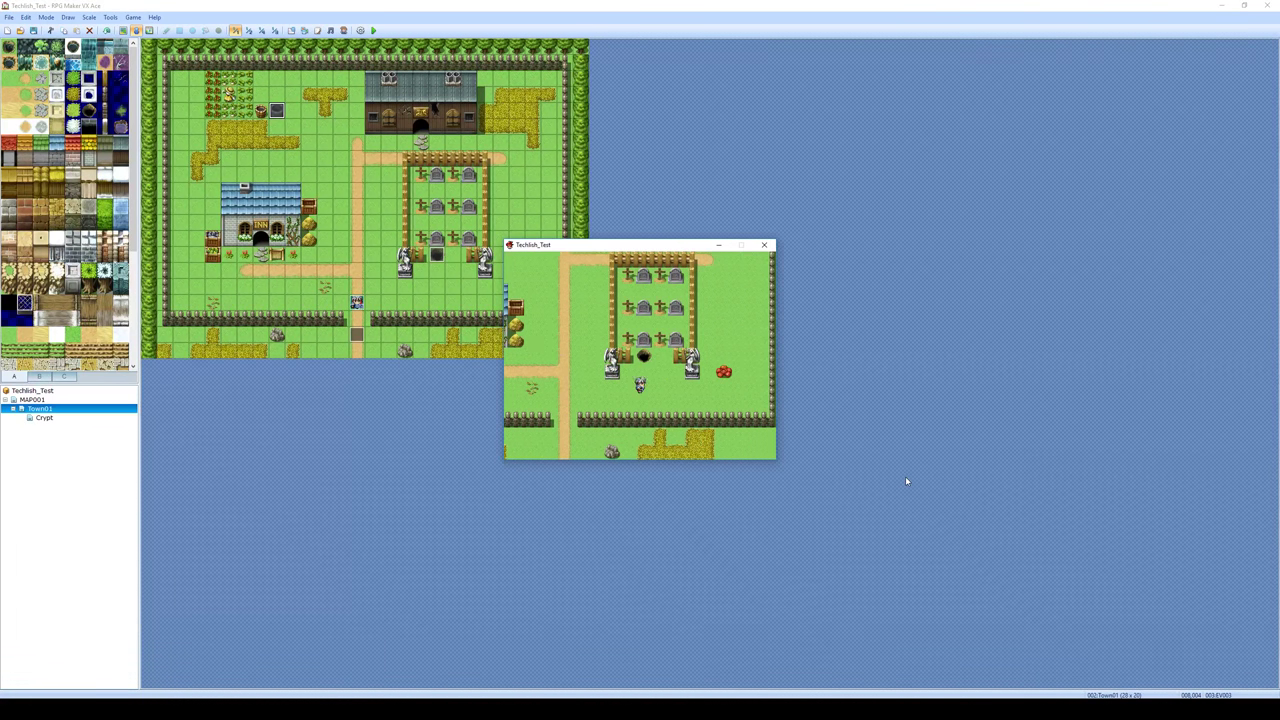
{"action": "key", "text": "Return"}
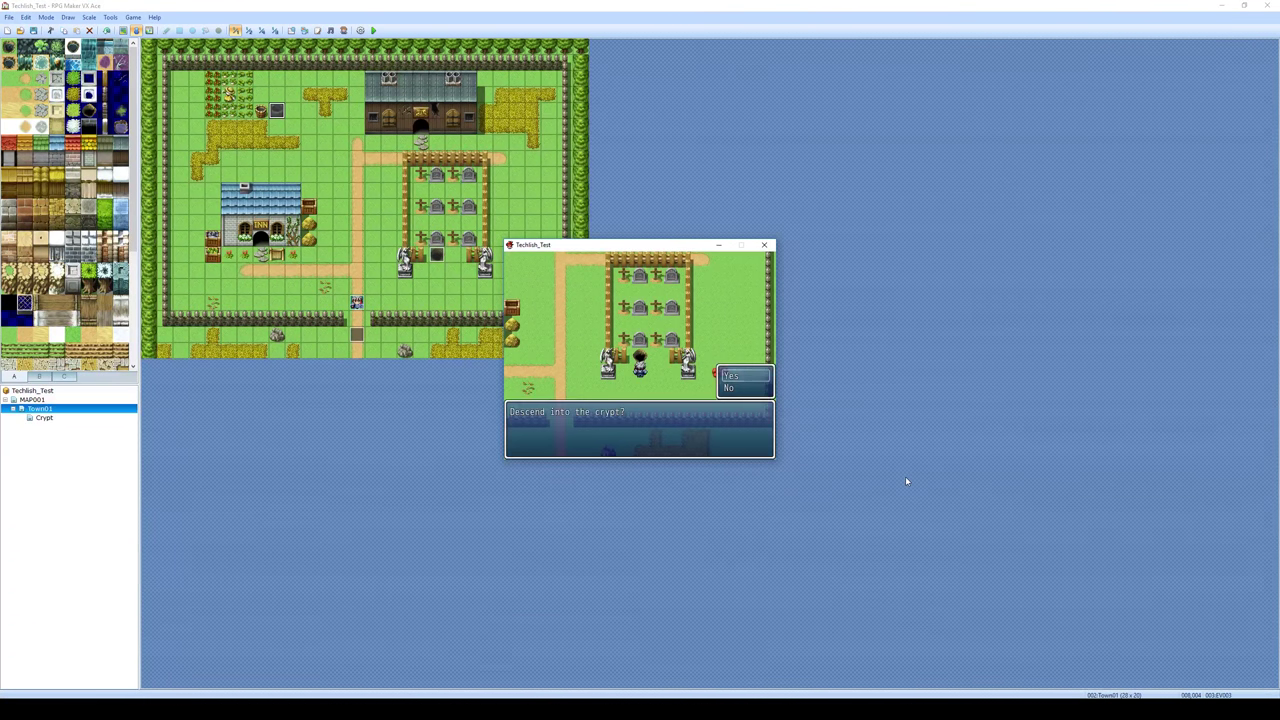
Answer Yes to descend into the Crypt, explore its corridors, then close the playtest window.
{"action": "key", "text": "Return"}
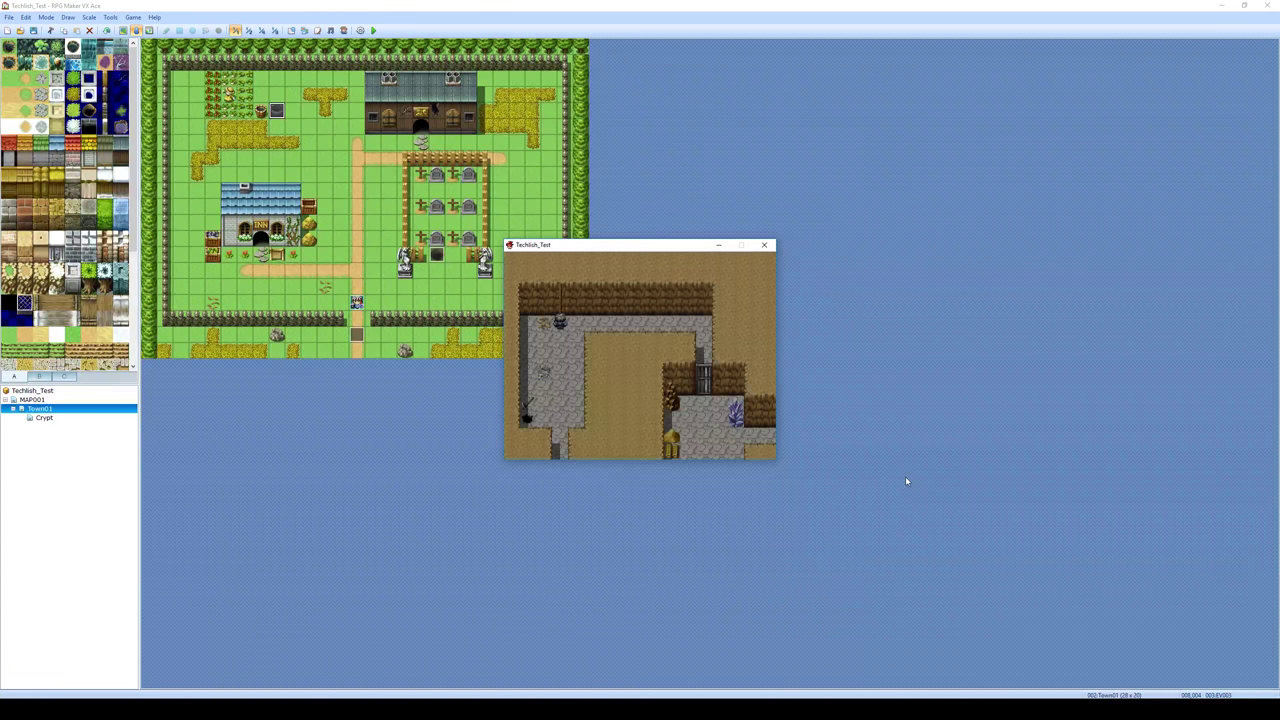
{"action": "key", "text": "Down"}
{"action": "key", "text": "Down"}
{"action": "key", "text": "Down"}
{"action": "key", "text": "Down"}
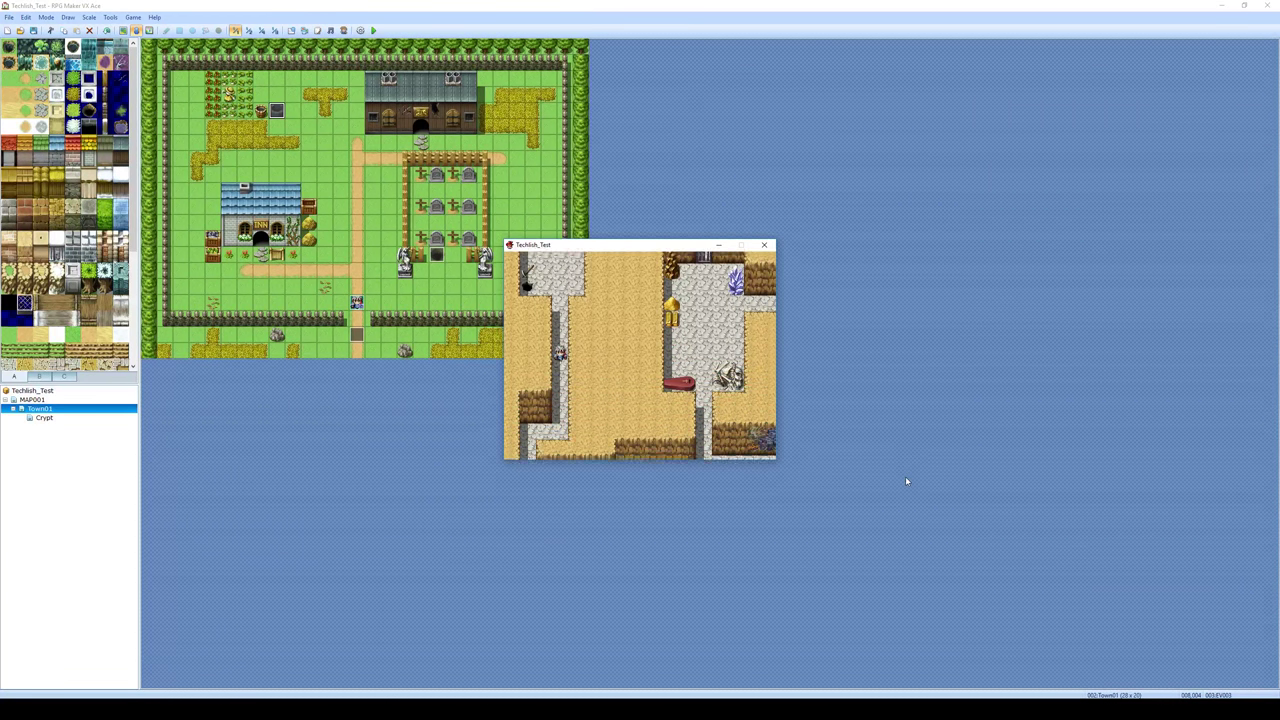
{"action": "key", "text": "Up"}
{"action": "key", "text": "Up"}
{"action": "key", "text": "Up"}
{"action": "key", "text": "Up"}
{"action": "key", "text": "Up"}
{"action": "key", "text": "Up"}
{"action": "key", "text": "Up"}
{"action": "key", "text": "Up"}
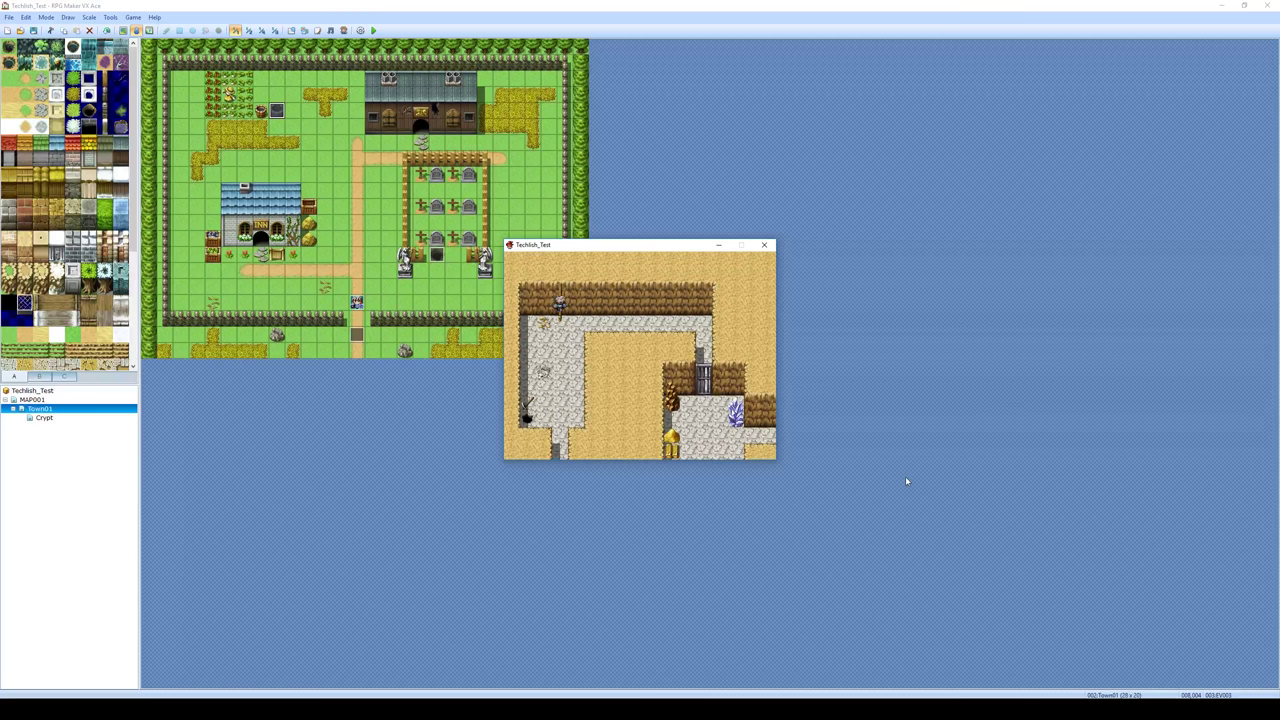
{"action": "key", "text": "Down"}
{"action": "key", "text": "Up"}
{"action": "key", "text": "Down"}
{"action": "key", "text": "Right"}
{"action": "key", "text": "Right"}
{"action": "key", "text": "Right"}
{"action": "key", "text": "Right"}
{"action": "key", "text": "Right"}
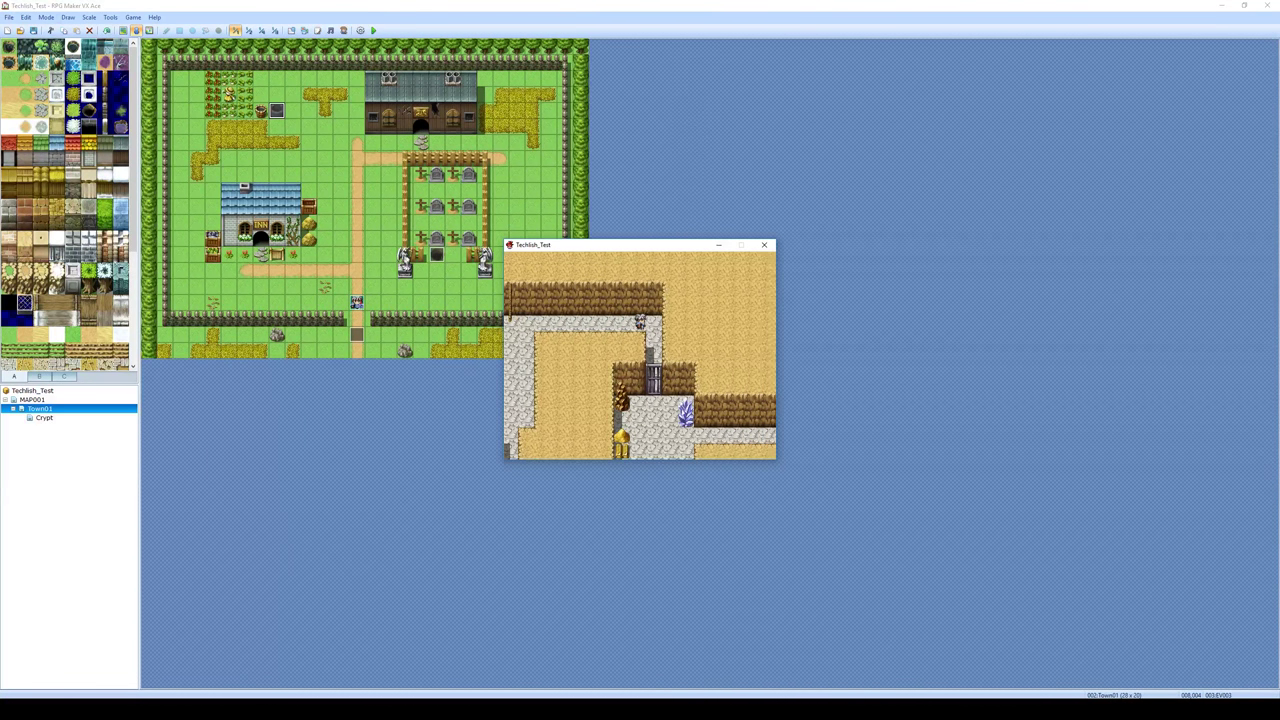
{"action": "key", "text": "Left"}
{"action": "key", "text": "Down"}
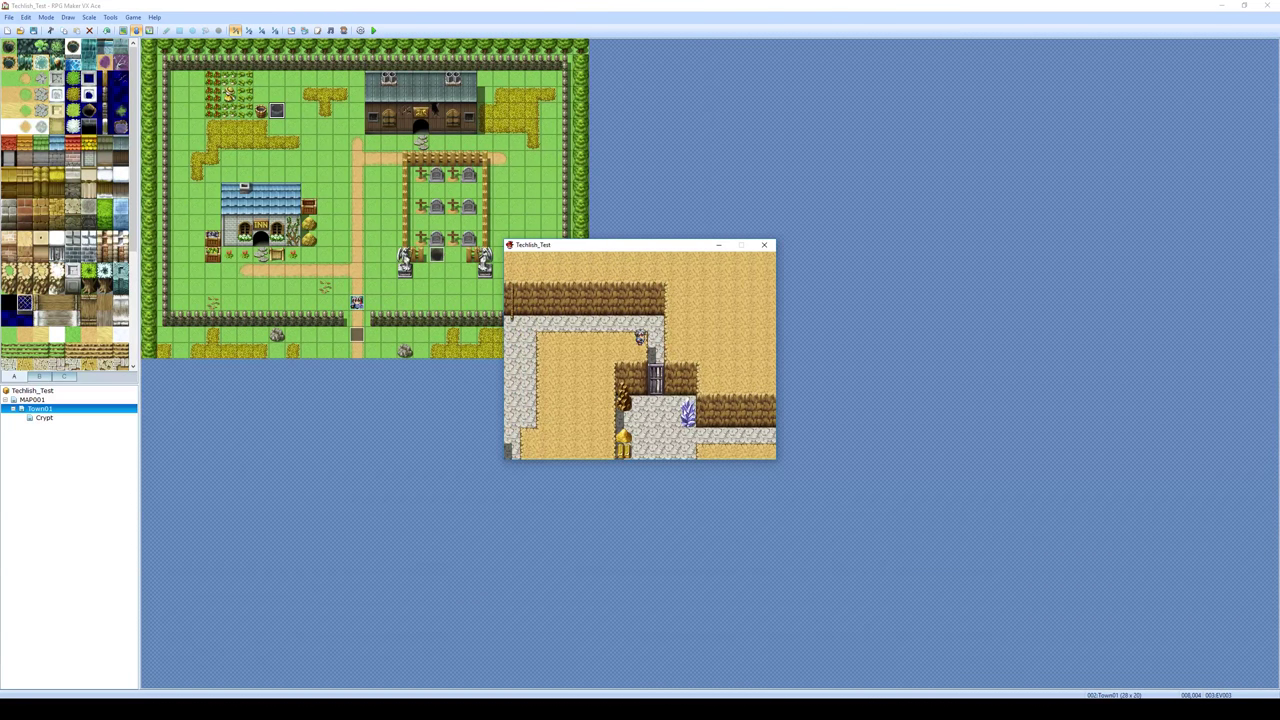
{"action": "key", "text": "Up"}
{"action": "key", "text": "Left"}
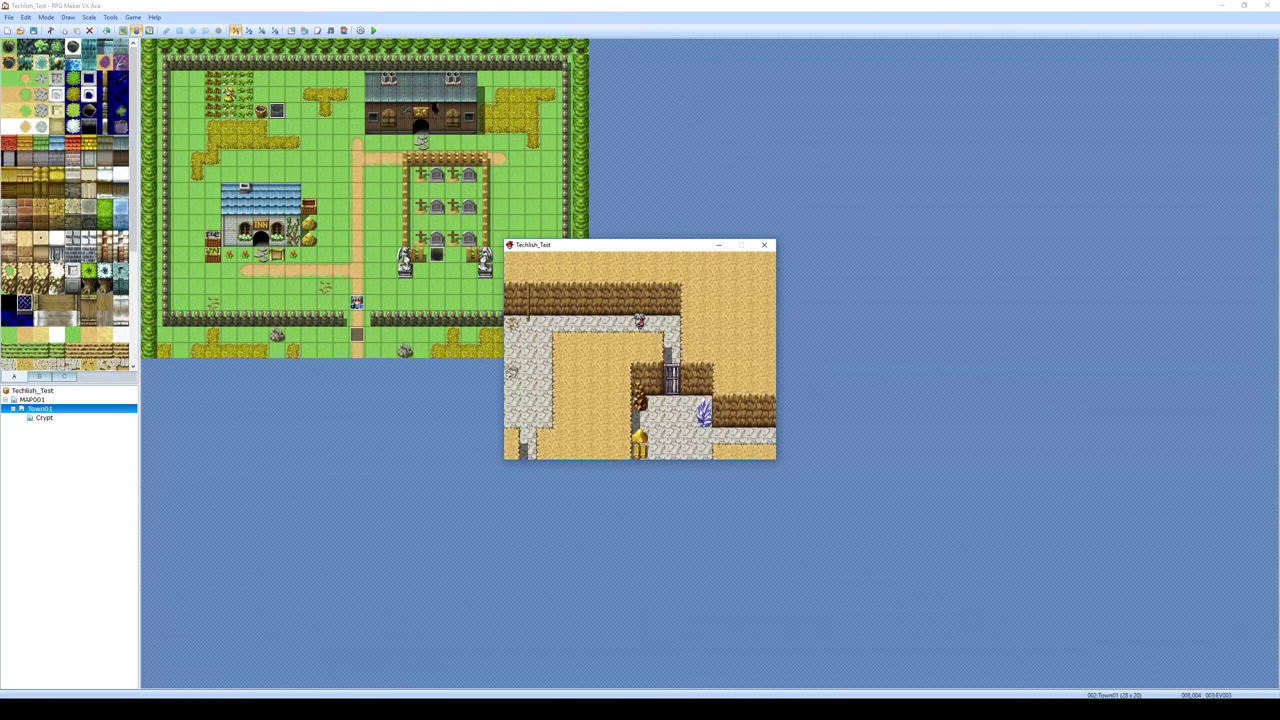
{"action": "left_click", "coordinate": [764, 245]}
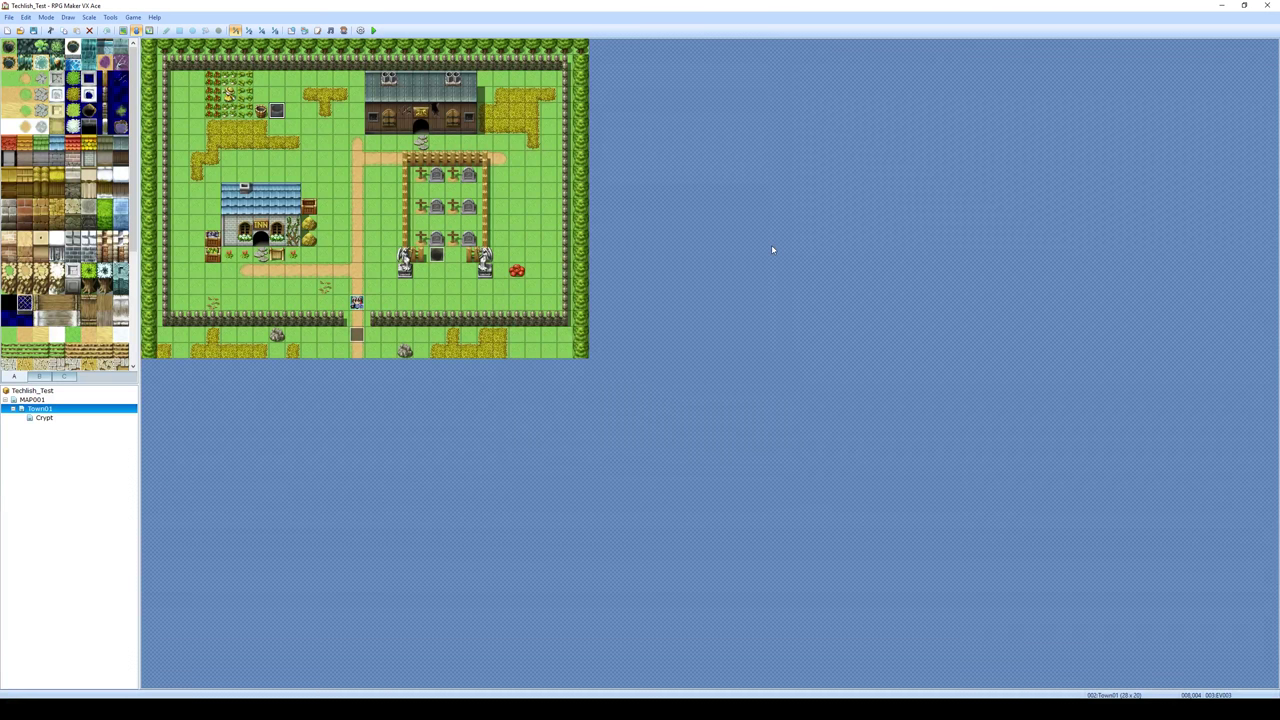